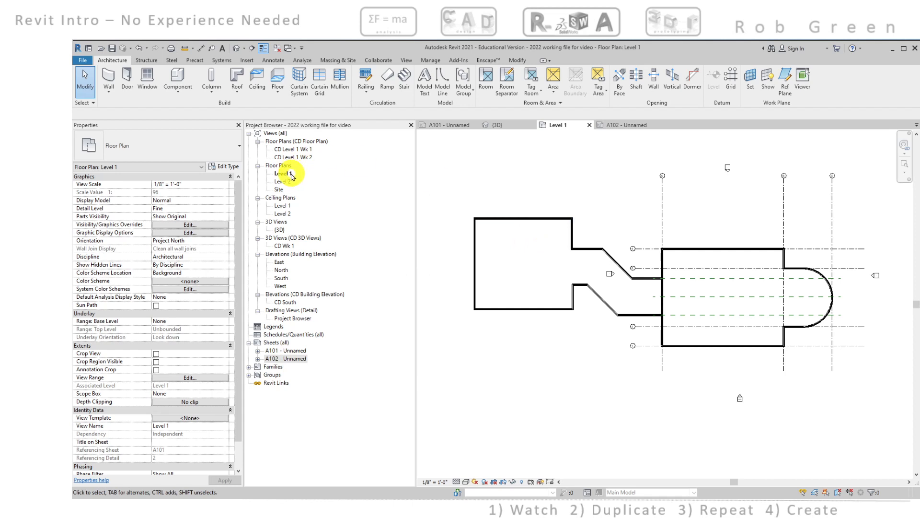
Open sheet A102 and set its floor plan viewport's view scale to 1" = 10'-0"
{"action": "double_click", "coordinate": [292, 359]}
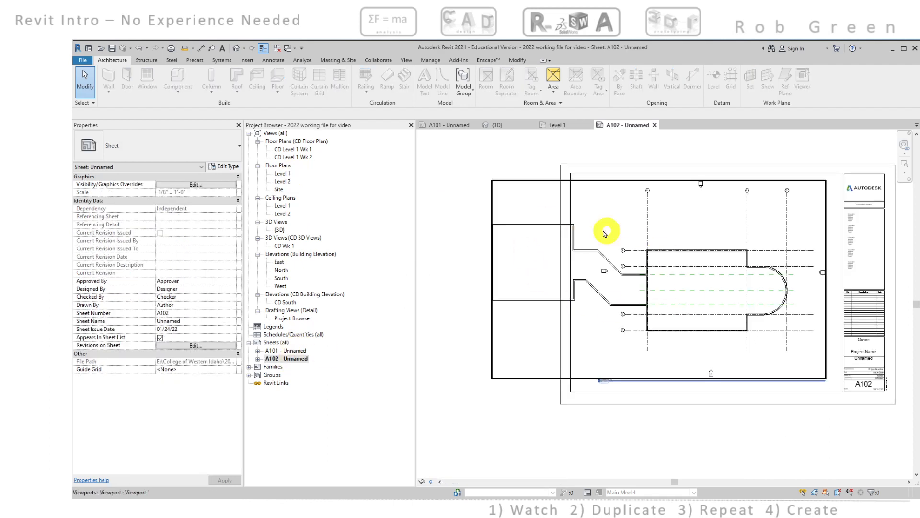
{"action": "left_click", "coordinate": [692, 252]}
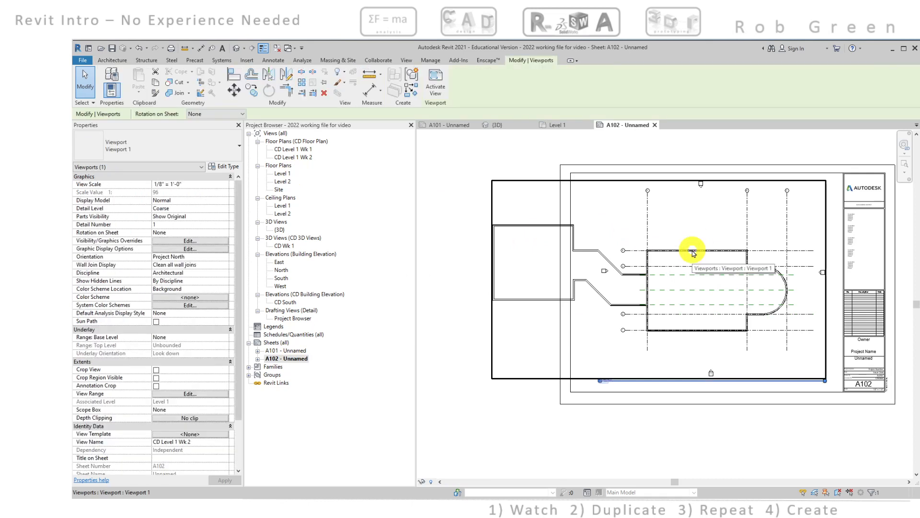
{"action": "left_click", "coordinate": [225, 184]}
{"action": "left_click", "coordinate": [225, 184]}
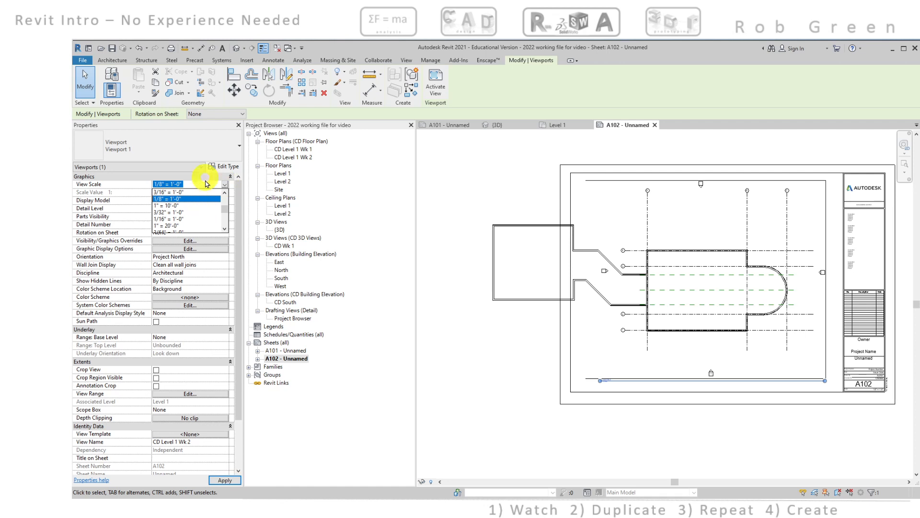
{"action": "left_click", "coordinate": [175, 206]}
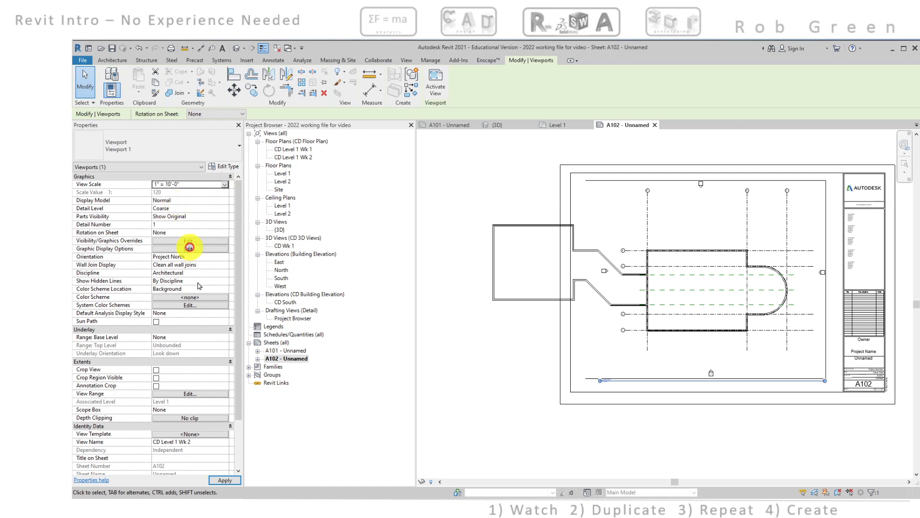
{"action": "left_click", "coordinate": [224, 480]}
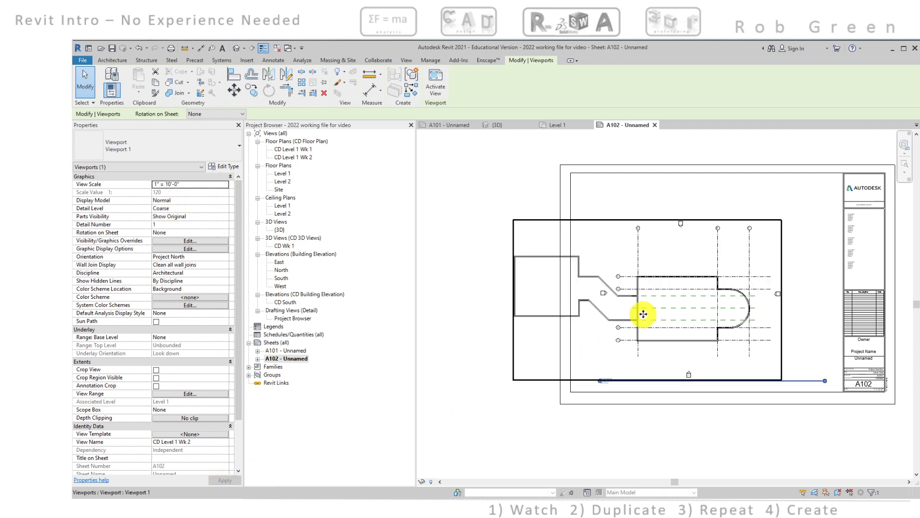
Move the floor plan viewport up and to the right so the building outline fits inside the sheet border
{"action": "left_click_drag", "start_coordinate": [639, 305], "coordinate": [708, 261]}
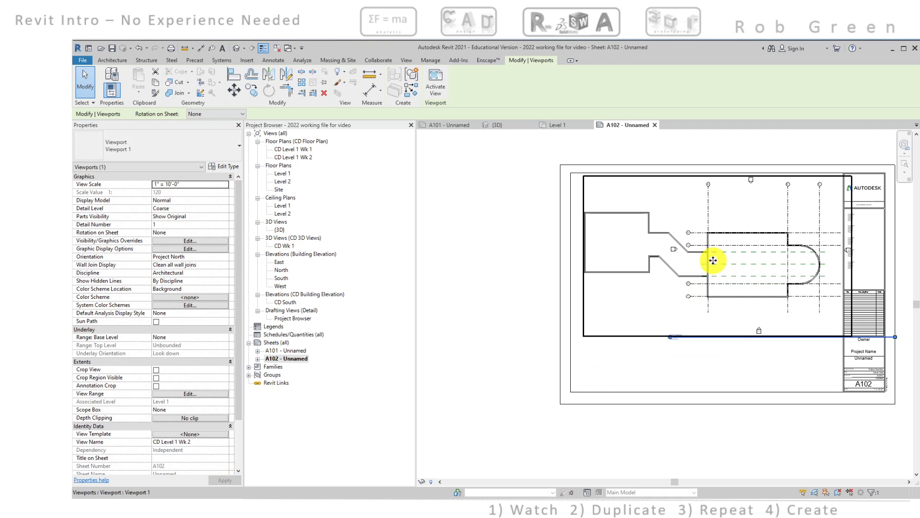
{"action": "key", "text": "Right"}
{"action": "key", "text": "Right"}
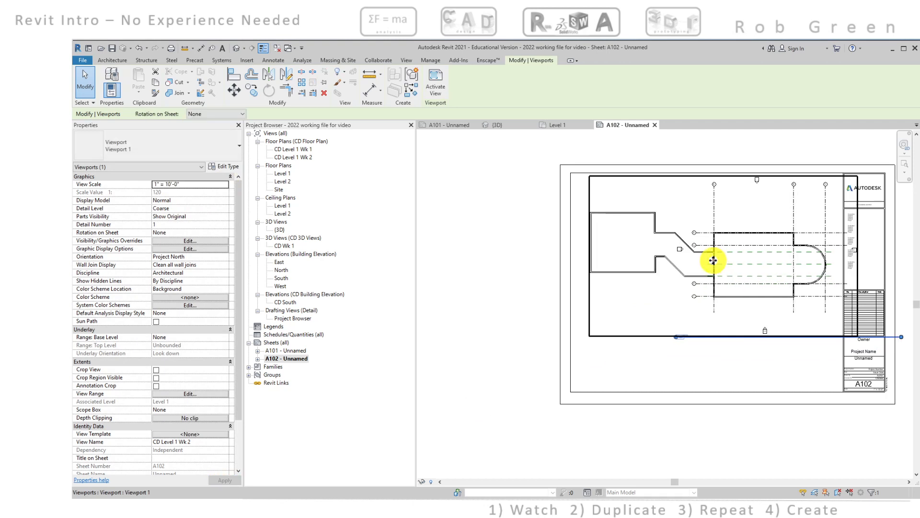
{"action": "left_click", "coordinate": [696, 359]}
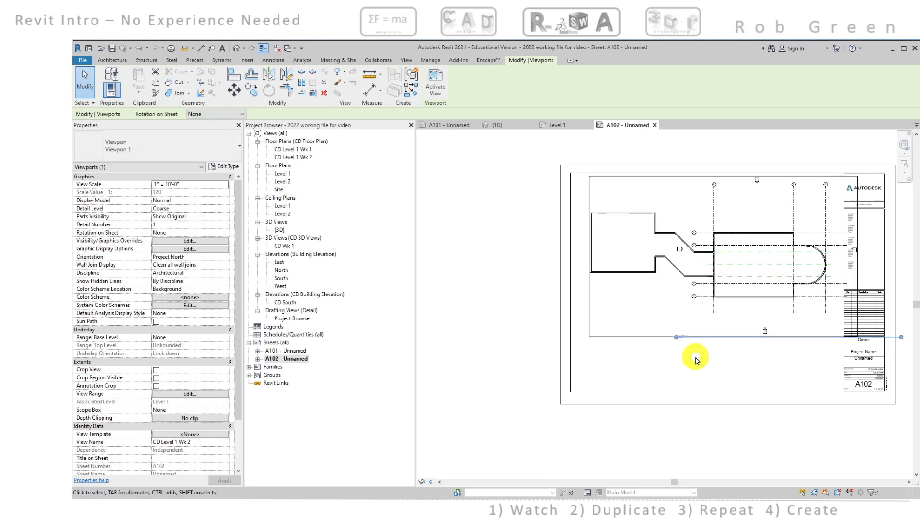
{"action": "left_click", "coordinate": [697, 360]}
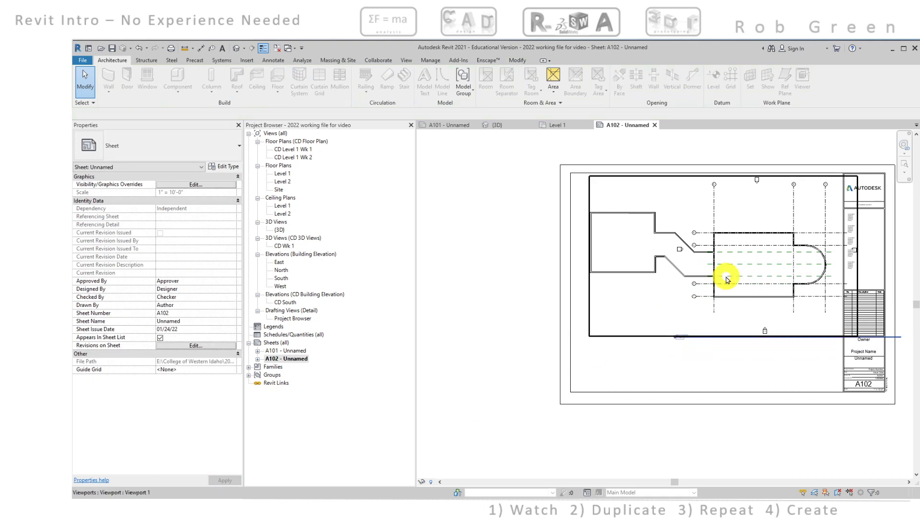
Move the view title beneath the plan, aligned with its west edge, and extend the title line to the plan's curved east end
{"action": "left_click", "coordinate": [741, 340]}
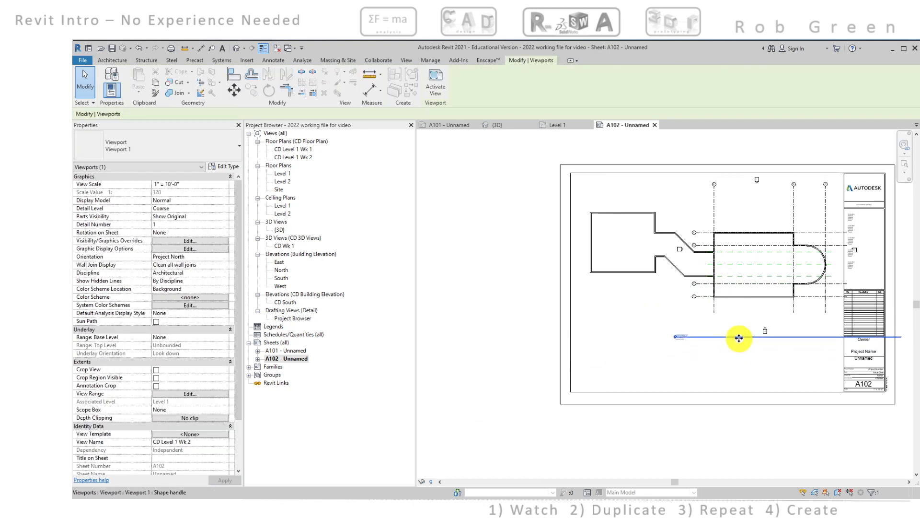
{"action": "left_click_drag", "start_coordinate": [740, 338], "coordinate": [653, 329]}
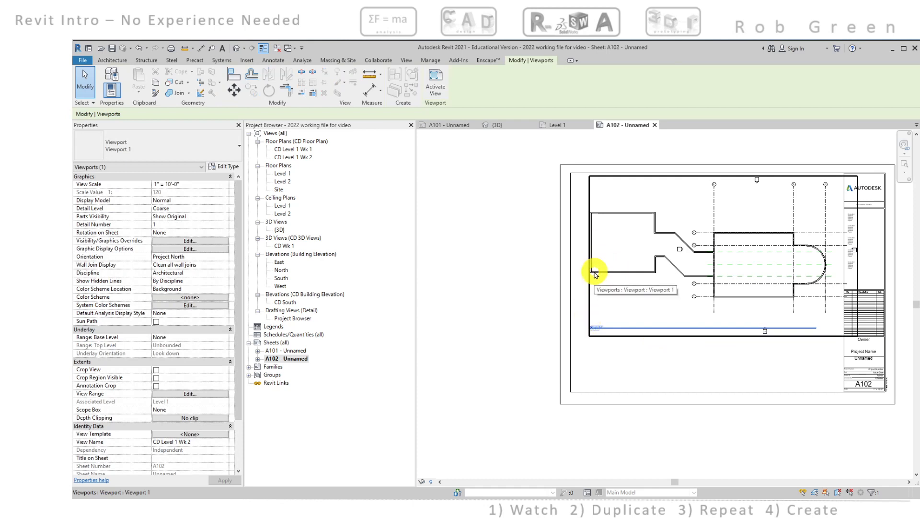
{"action": "left_click", "coordinate": [778, 293]}
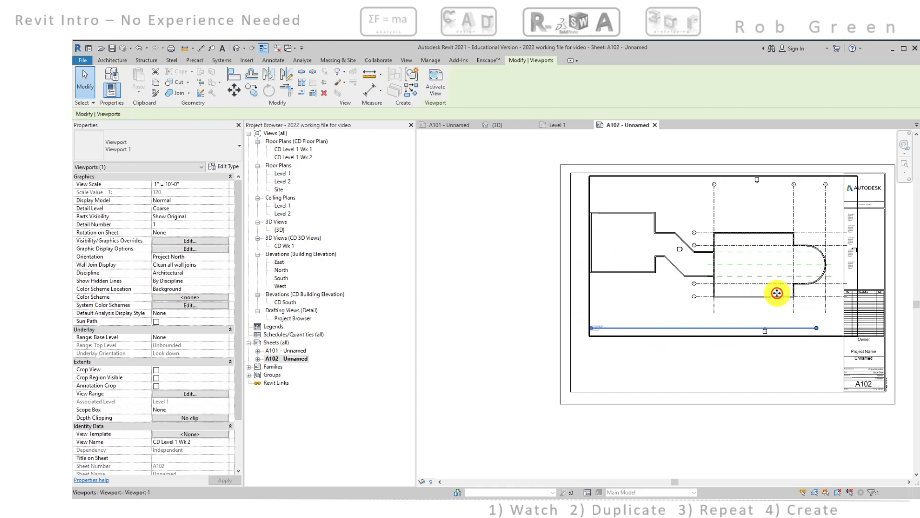
{"action": "left_click_drag", "start_coordinate": [816, 329], "coordinate": [822, 308]}
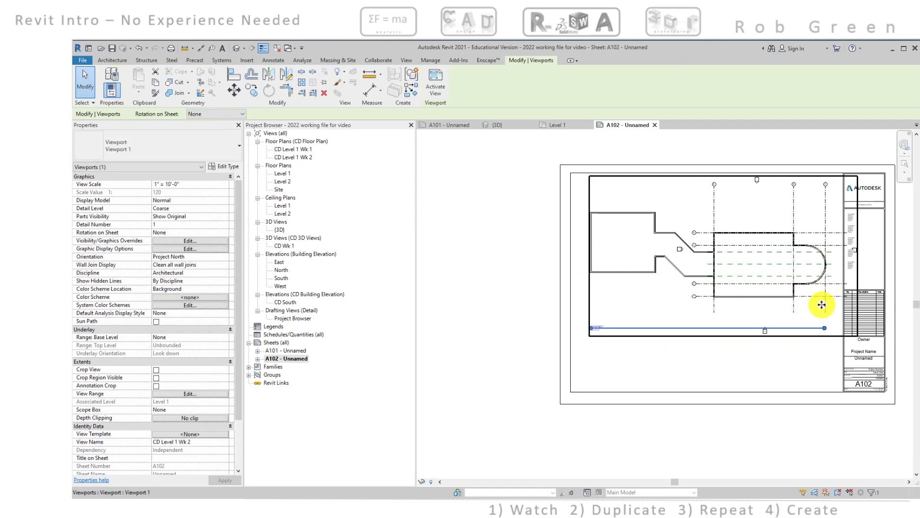
{"action": "left_click", "coordinate": [804, 366]}
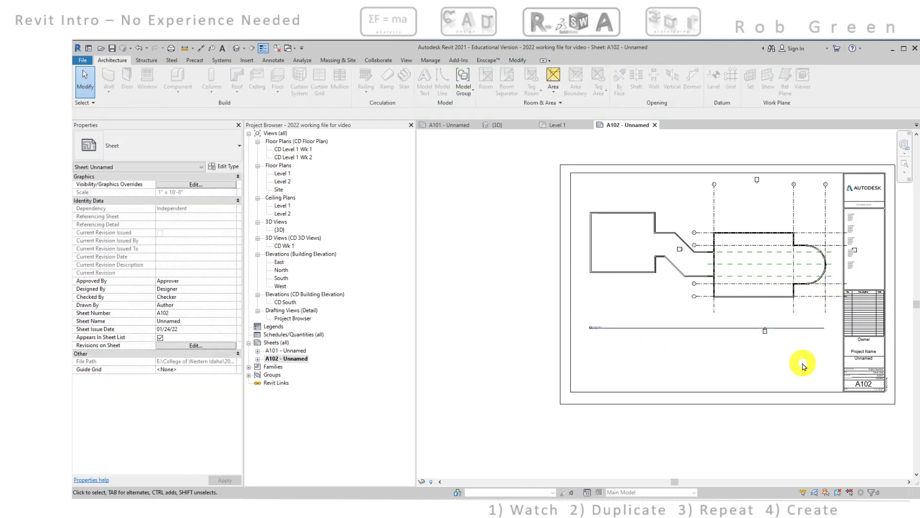
Activate the plan view on the sheet and hide the elevation markers in the view by category
{"action": "scroll", "coordinate": [791, 335], "scroll_direction": "up", "scroll_amount": 4}
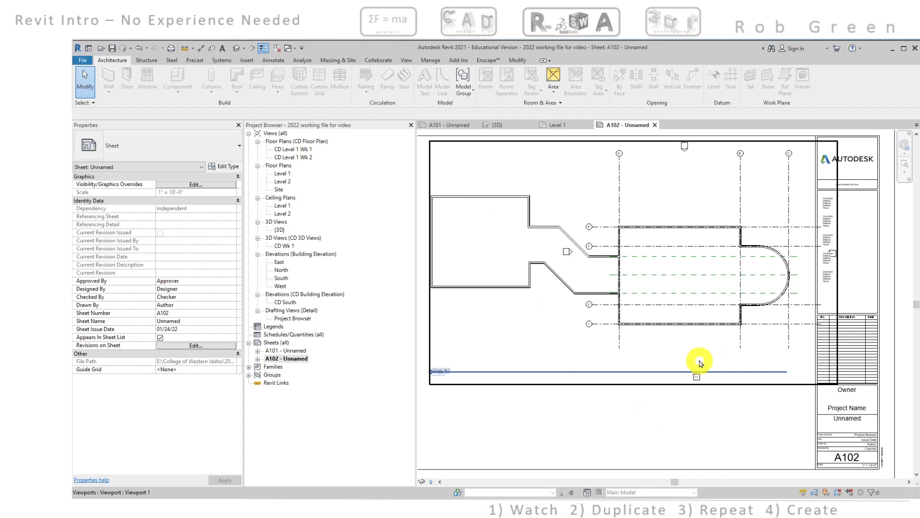
{"action": "scroll", "coordinate": [698, 381], "scroll_direction": "up", "scroll_amount": 2}
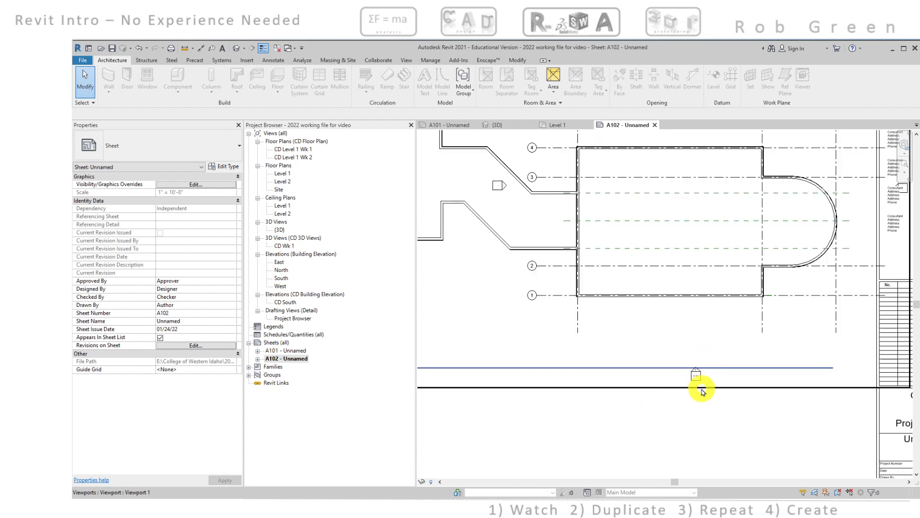
{"action": "scroll", "coordinate": [686, 357], "scroll_direction": "down", "scroll_amount": 2}
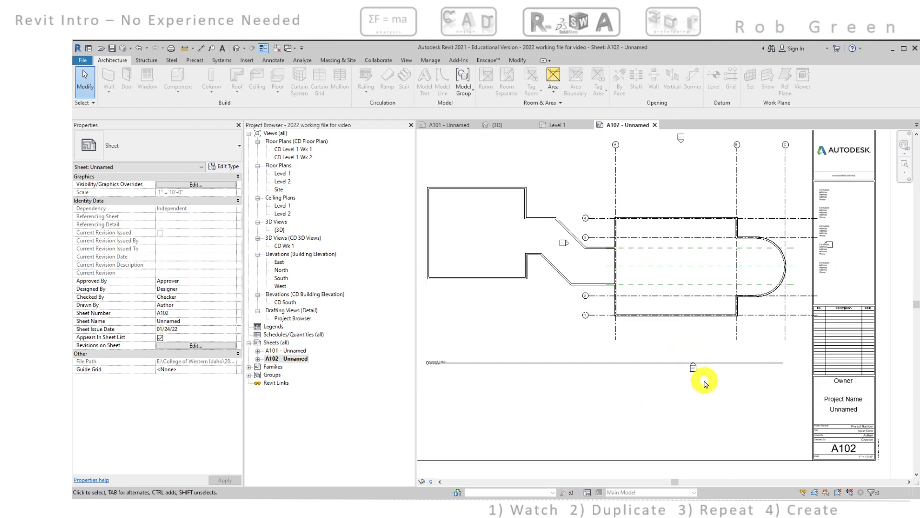
{"action": "left_click", "coordinate": [684, 169]}
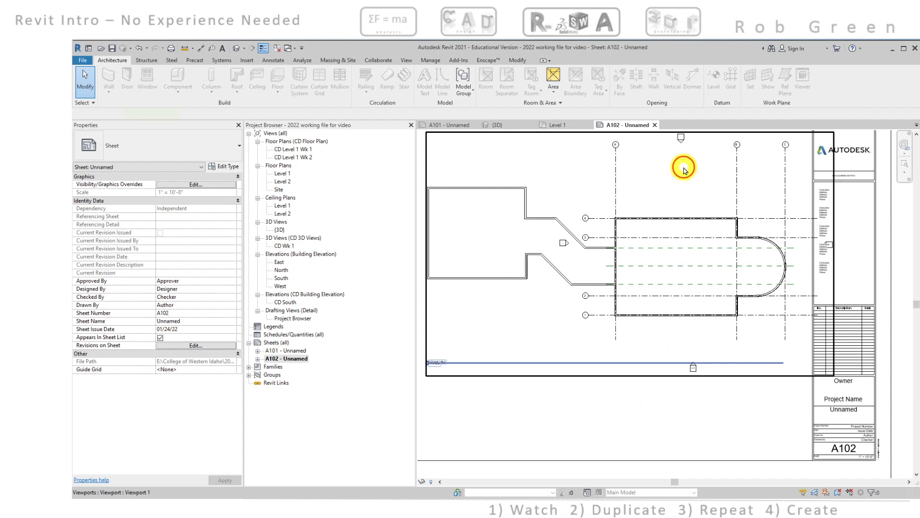
{"action": "double_click", "coordinate": [684, 169]}
{"action": "middle_click_drag", "start_coordinate": [684, 169], "coordinate": [684, 207]}
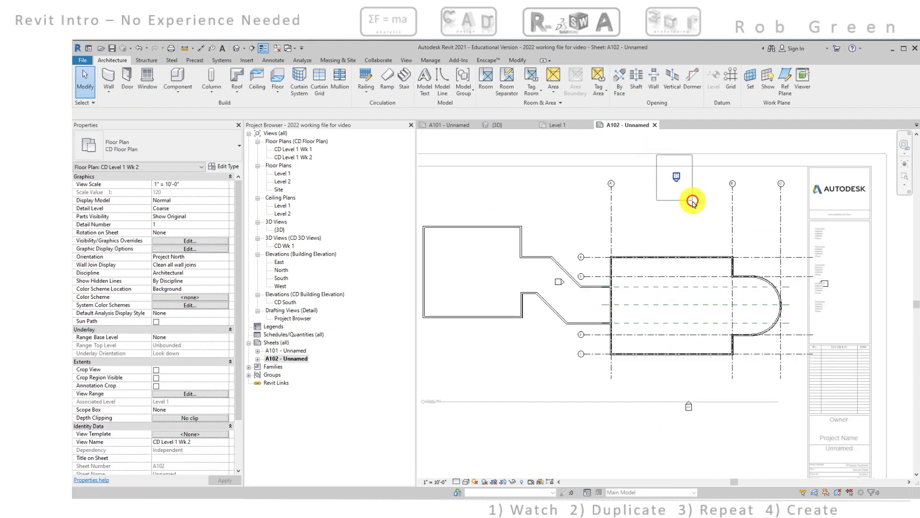
{"action": "left_click_drag", "start_coordinate": [693, 201], "coordinate": [692, 199]}
{"action": "right_click", "coordinate": [692, 196]}
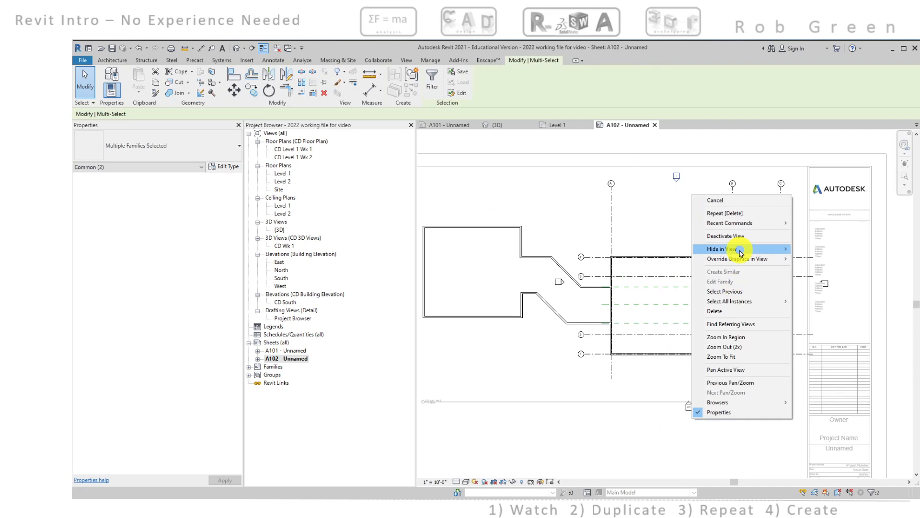
{"action": "mouse_move", "coordinate": [734, 249]}
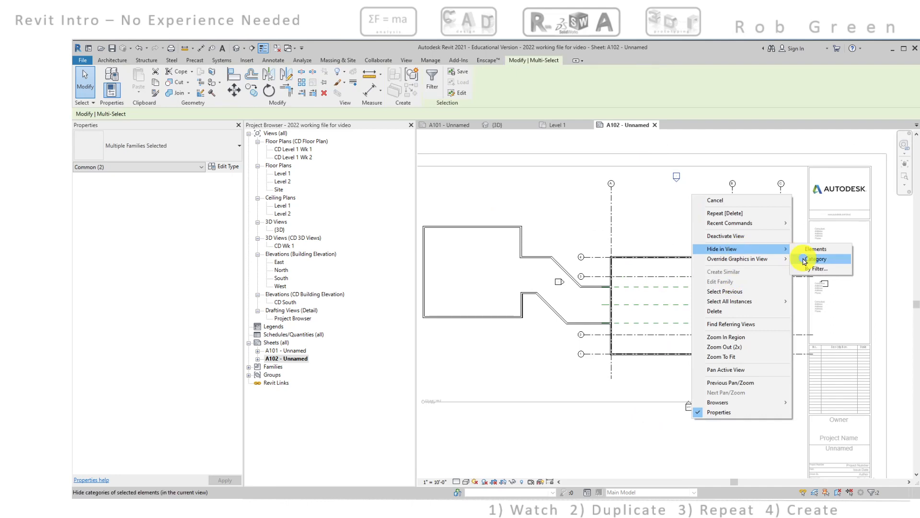
{"action": "left_click", "coordinate": [804, 261]}
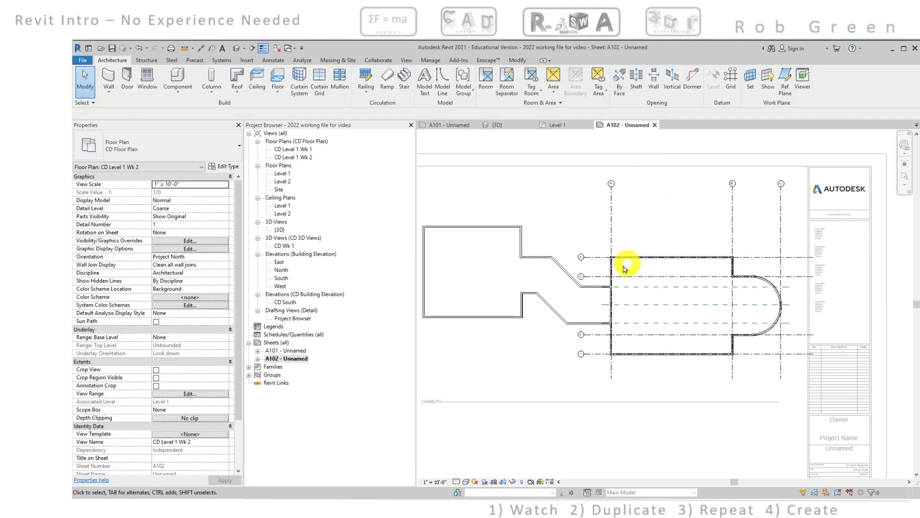
Switch the east ends of grids 4 and 3 to 2D extents and shorten them to clear the title block
{"action": "scroll", "coordinate": [599, 307], "scroll_direction": "down", "scroll_amount": 1}
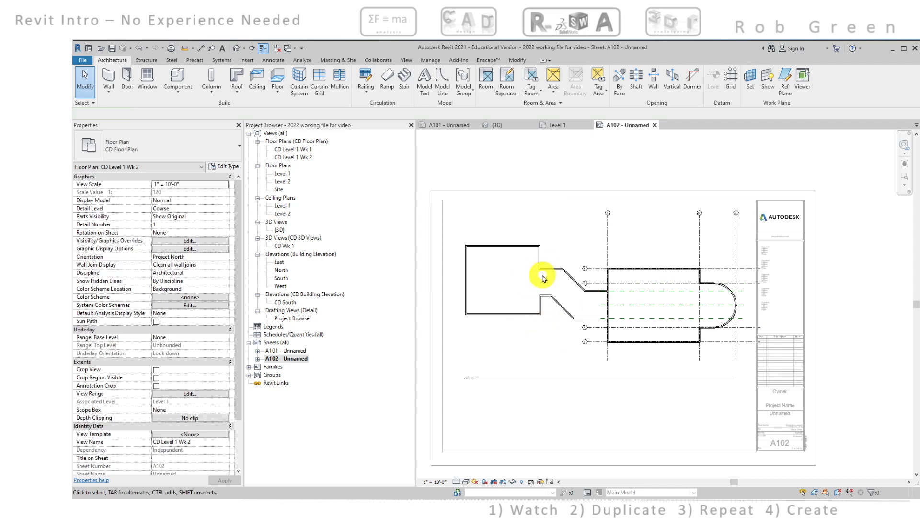
{"action": "middle_click_drag", "start_coordinate": [543, 278], "coordinate": [563, 273]}
{"action": "scroll", "coordinate": [563, 272], "scroll_direction": "up", "scroll_amount": 1}
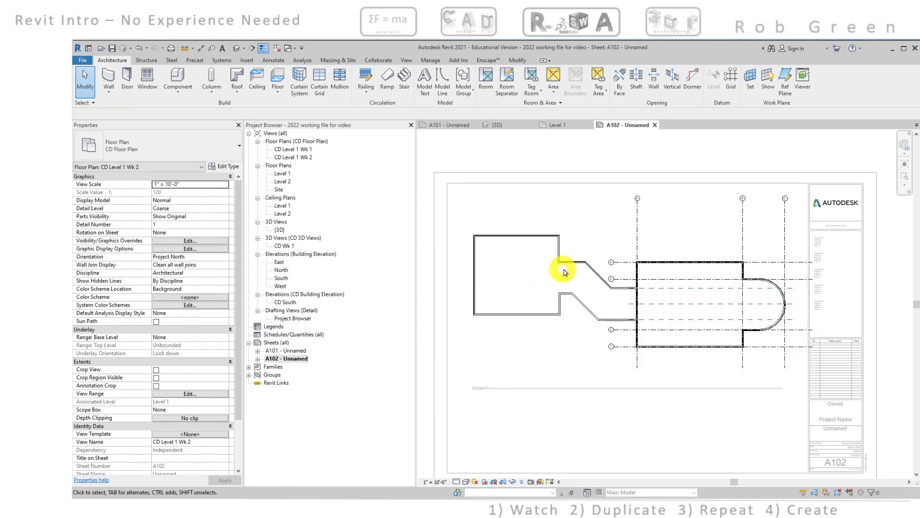
{"action": "scroll", "coordinate": [815, 304], "scroll_direction": "up", "scroll_amount": 4}
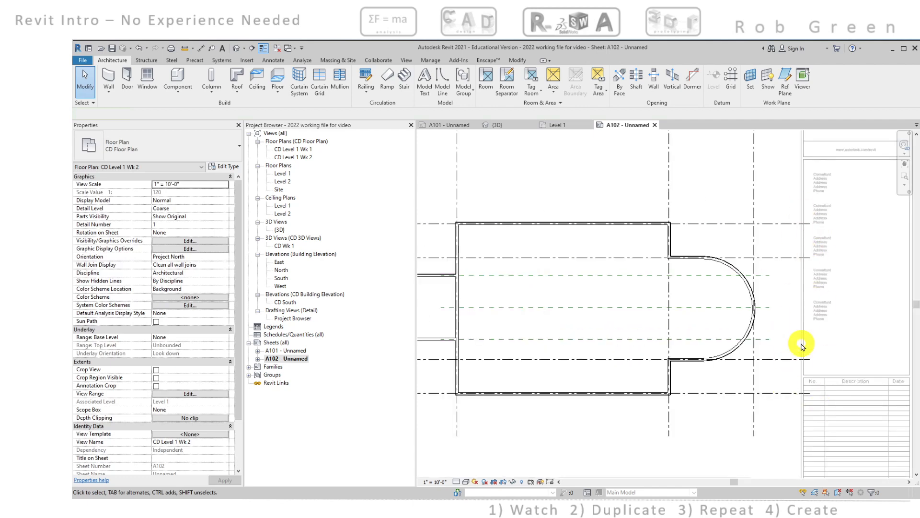
{"action": "left_click", "coordinate": [779, 258]}
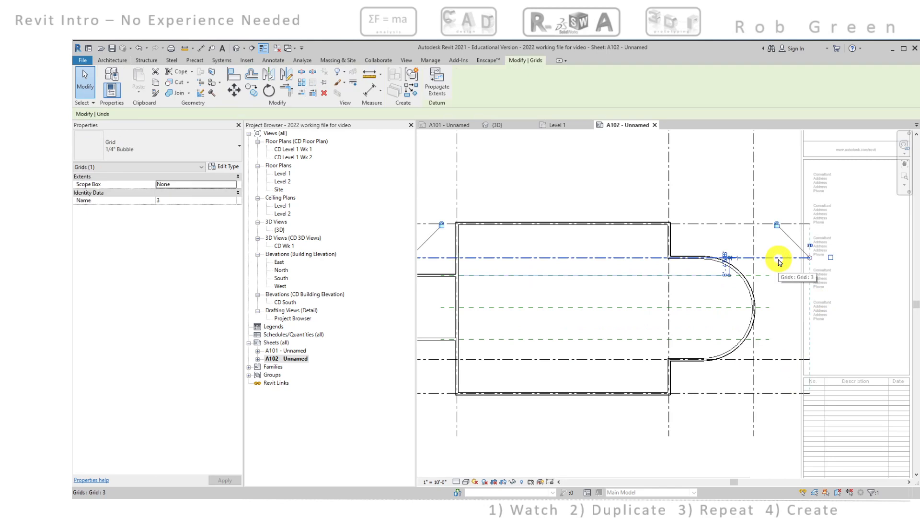
{"action": "scroll", "coordinate": [779, 259], "scroll_direction": "up", "scroll_amount": 2}
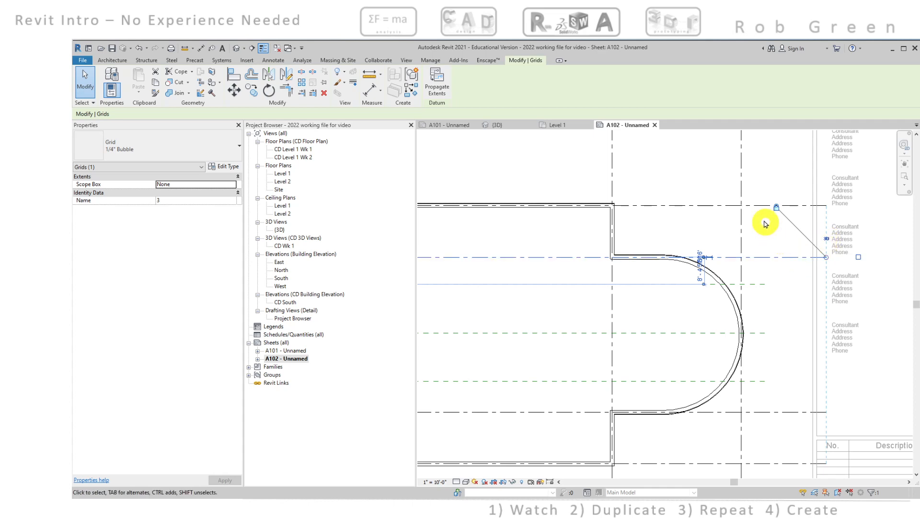
{"action": "left_click", "coordinate": [755, 205]}
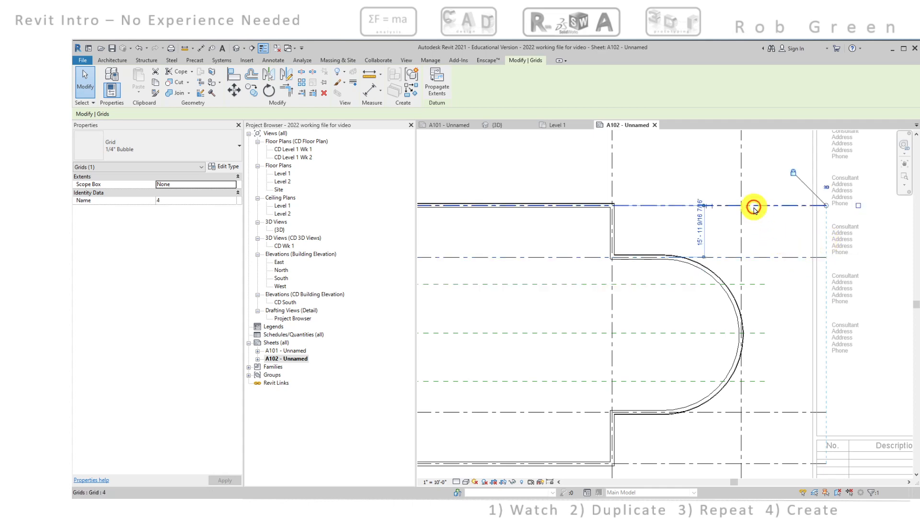
{"action": "left_click", "coordinate": [826, 188]}
{"action": "left_click_drag", "start_coordinate": [826, 205], "coordinate": [791, 205]}
{"action": "left_click", "coordinate": [767, 257]}
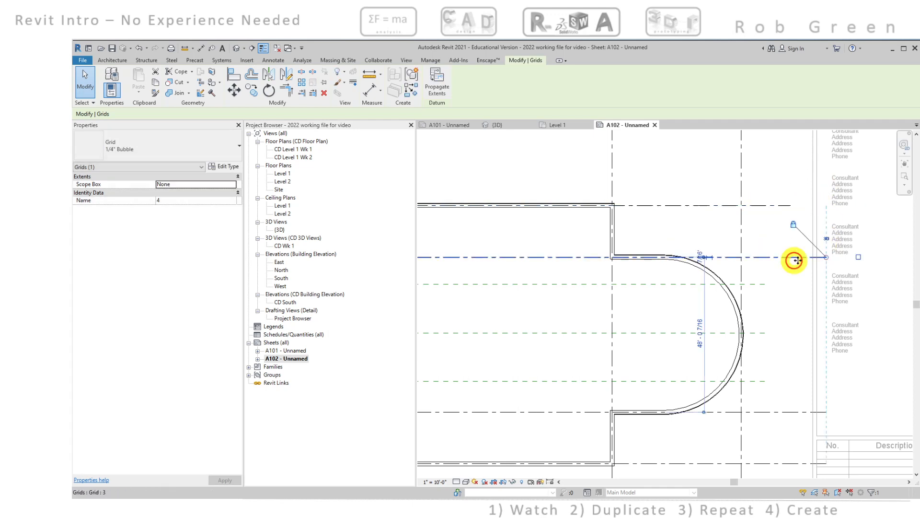
{"action": "left_click", "coordinate": [825, 239]}
{"action": "left_click_drag", "start_coordinate": [826, 256], "coordinate": [790, 256]}
Switch the east ends of grids 2 and 1 to 2D extents and shorten them to align with grids 3 and 4
{"action": "middle_click_drag", "start_coordinate": [796, 316], "coordinate": [803, 234]}
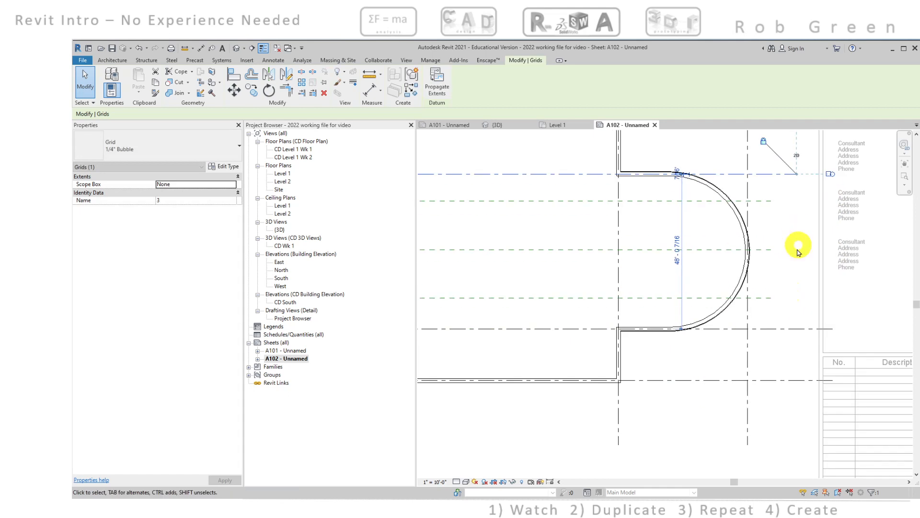
{"action": "left_click", "coordinate": [784, 329]}
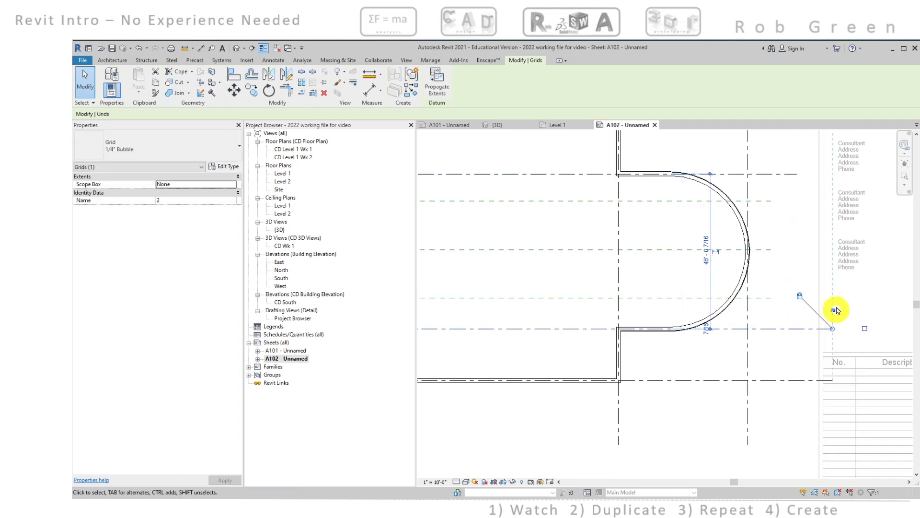
{"action": "left_click", "coordinate": [833, 311]}
{"action": "left_click_drag", "start_coordinate": [833, 330], "coordinate": [794, 323]}
{"action": "left_click", "coordinate": [780, 380]}
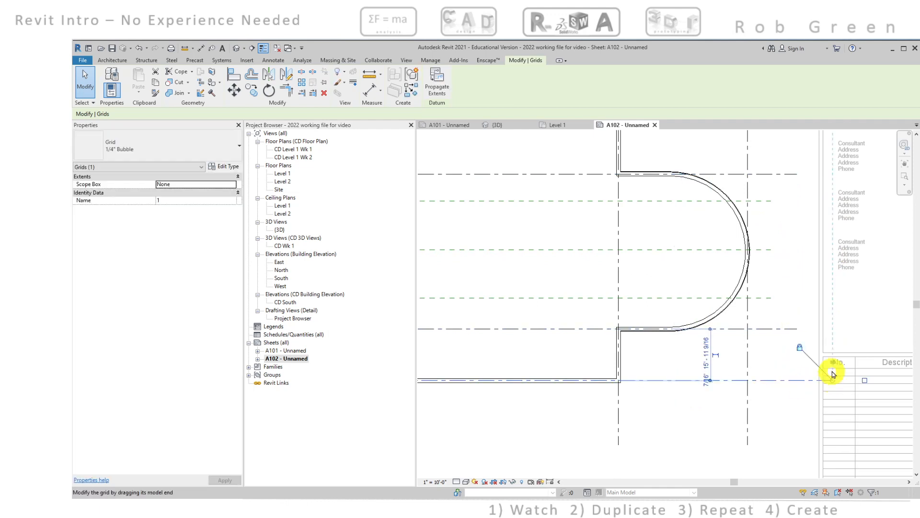
{"action": "left_click", "coordinate": [832, 363]}
{"action": "left_click_drag", "start_coordinate": [833, 381], "coordinate": [797, 380]}
{"action": "left_click", "coordinate": [803, 403]}
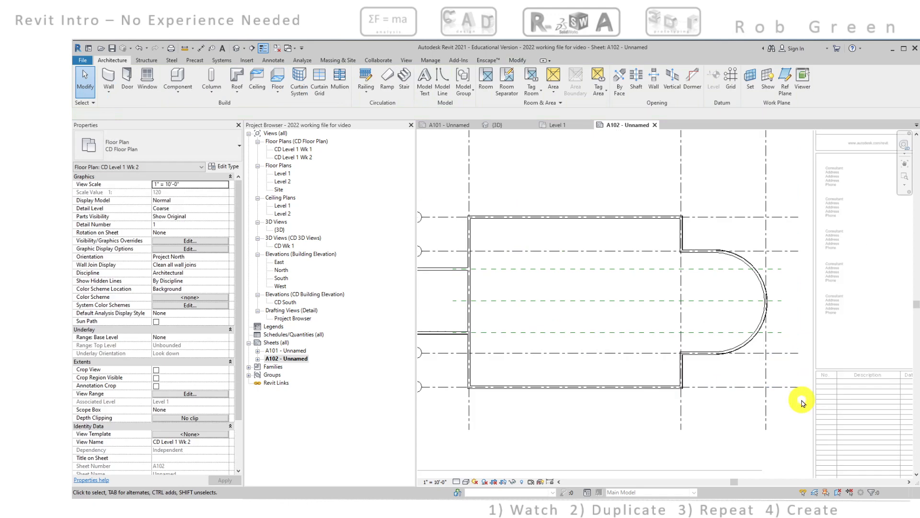
Start an aligned dimension and set the plan view's detail level to Fine so the wall layers can be referenced
{"action": "scroll", "coordinate": [729, 336], "scroll_direction": "down", "scroll_amount": 4}
{"action": "scroll", "coordinate": [729, 305], "scroll_direction": "down", "scroll_amount": 3}
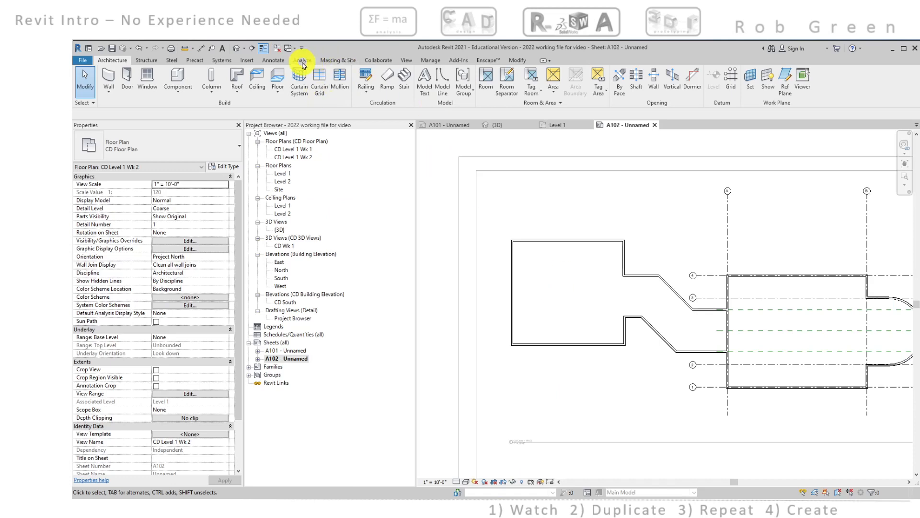
{"action": "left_click", "coordinate": [273, 60]}
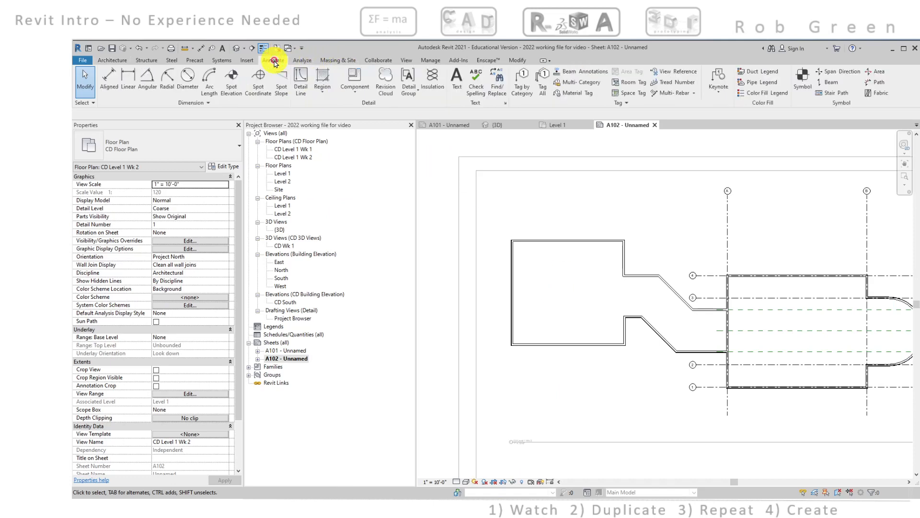
{"action": "left_click", "coordinate": [110, 78]}
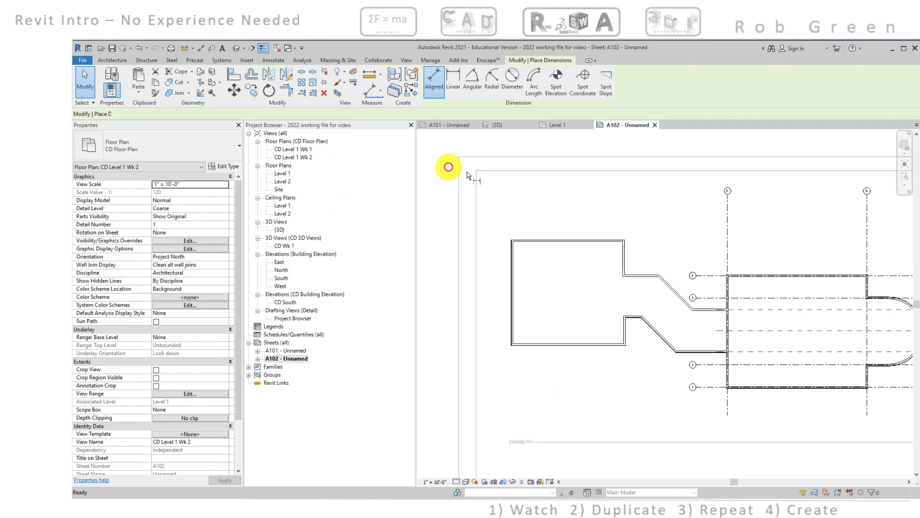
{"action": "scroll", "coordinate": [512, 242], "scroll_direction": "up", "scroll_amount": 6}
{"action": "scroll", "coordinate": [536, 264], "scroll_direction": "up", "scroll_amount": 2}
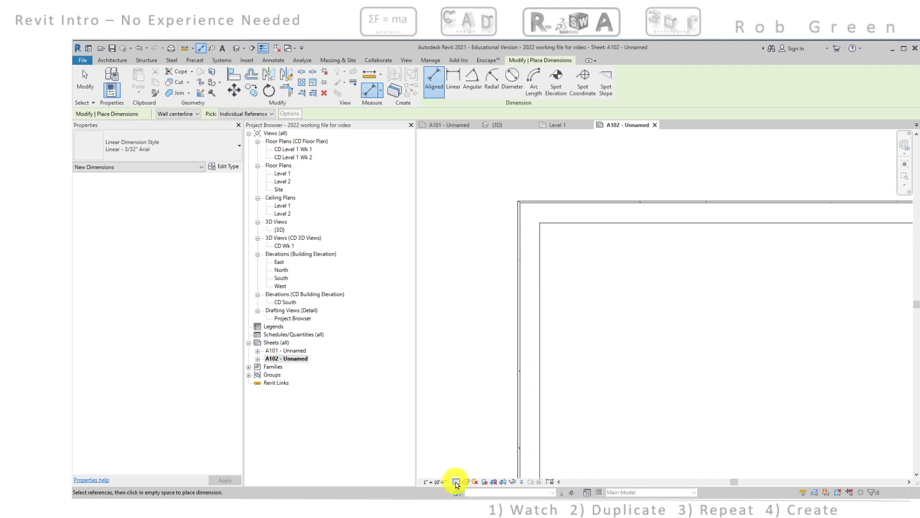
{"action": "left_click", "coordinate": [456, 481]}
{"action": "left_click", "coordinate": [459, 473]}
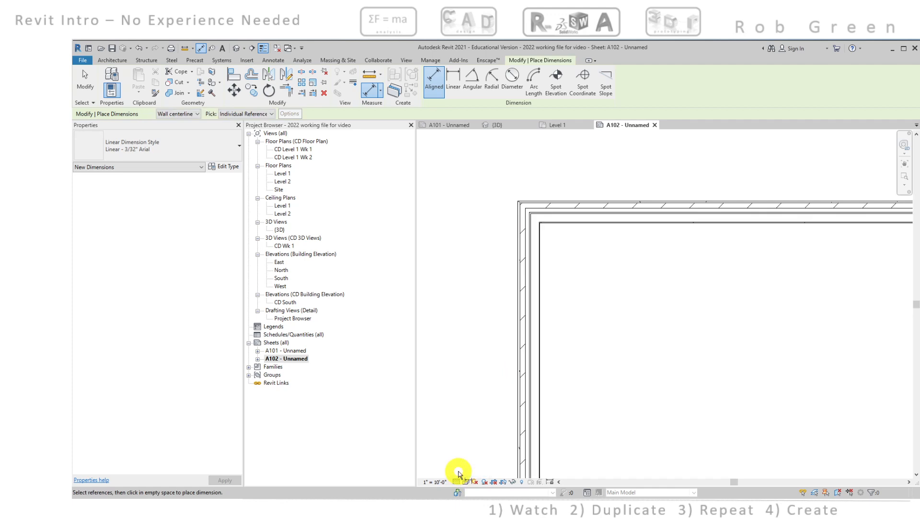
Dimension the west room's overall width between the exterior stud faces of its west and east walls, placing it north of the room
{"action": "scroll", "coordinate": [538, 232], "scroll_direction": "up", "scroll_amount": 5}
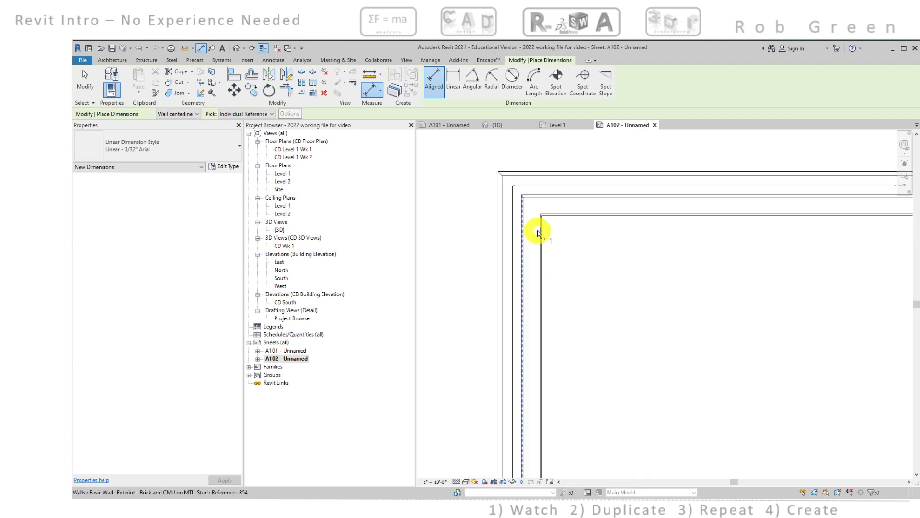
{"action": "middle_click_drag", "start_coordinate": [544, 246], "coordinate": [592, 311]}
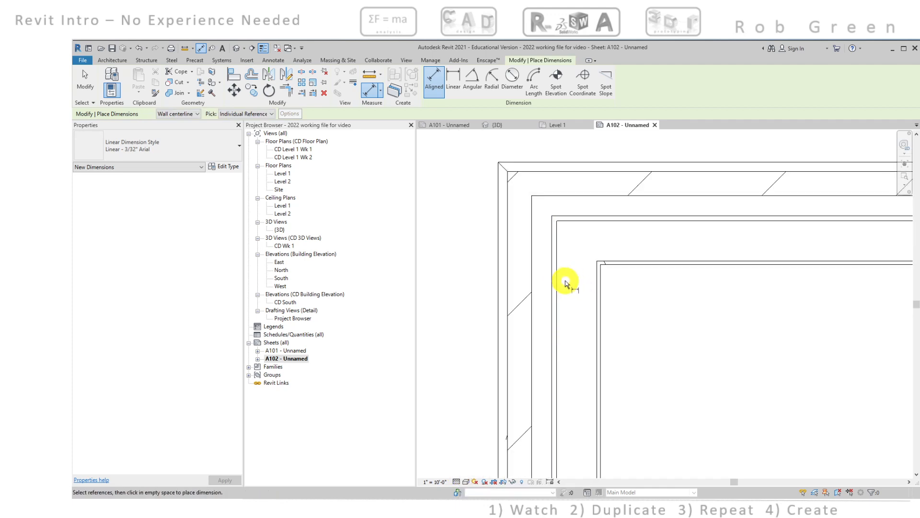
{"action": "left_click", "coordinate": [558, 280]}
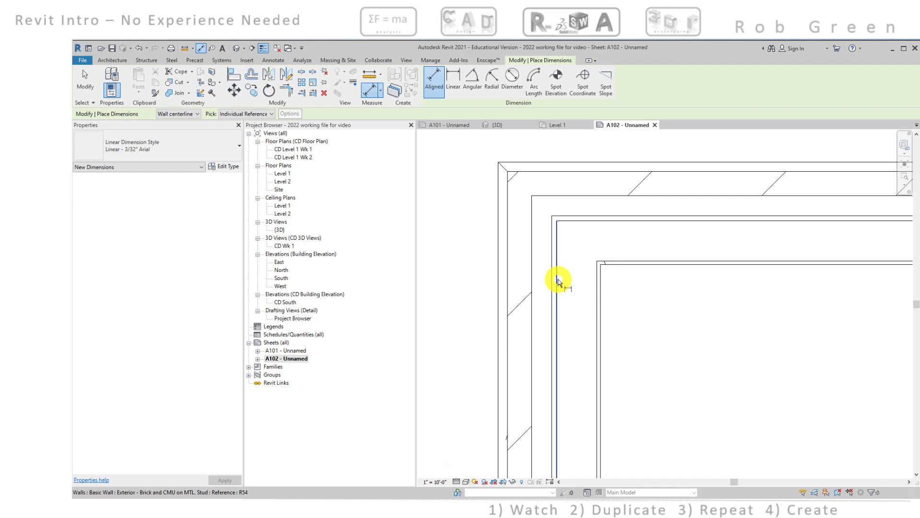
{"action": "scroll", "coordinate": [570, 285], "scroll_direction": "down", "scroll_amount": 4}
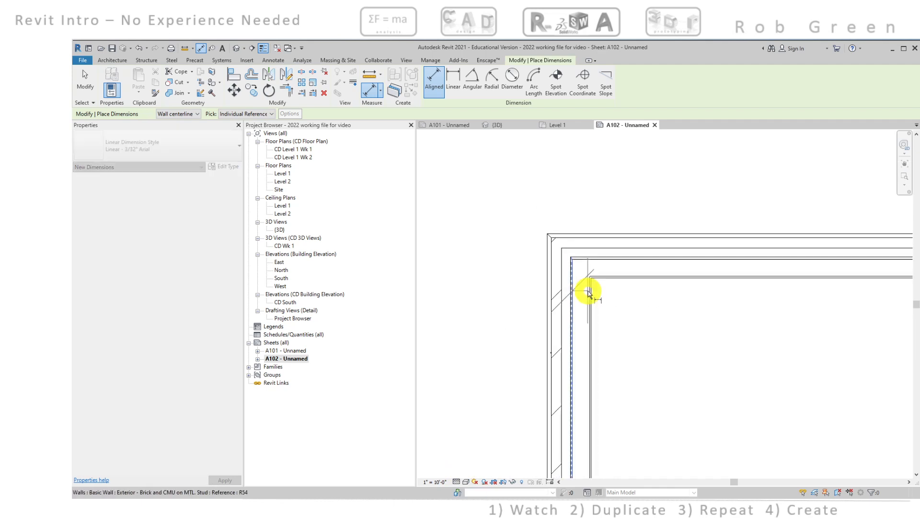
{"action": "scroll", "coordinate": [721, 320], "scroll_direction": "up", "scroll_amount": 6}
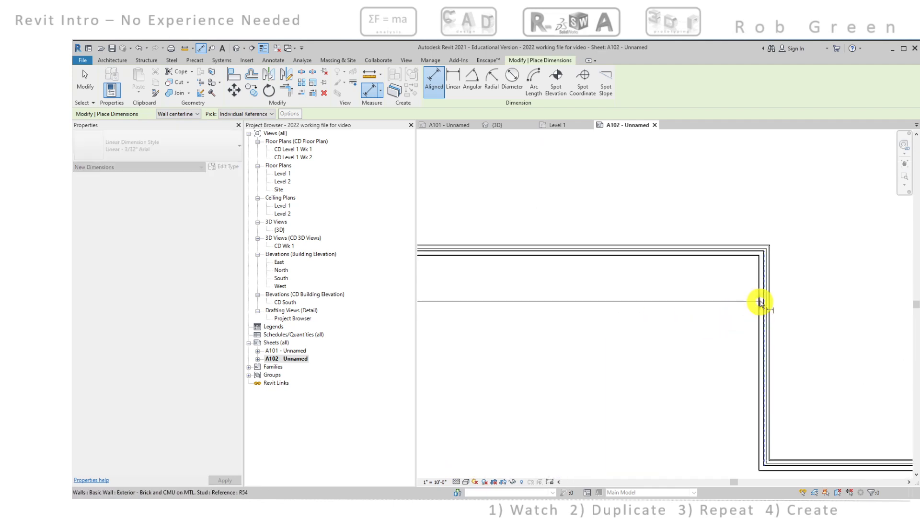
{"action": "scroll", "coordinate": [770, 264], "scroll_direction": "up", "scroll_amount": 4}
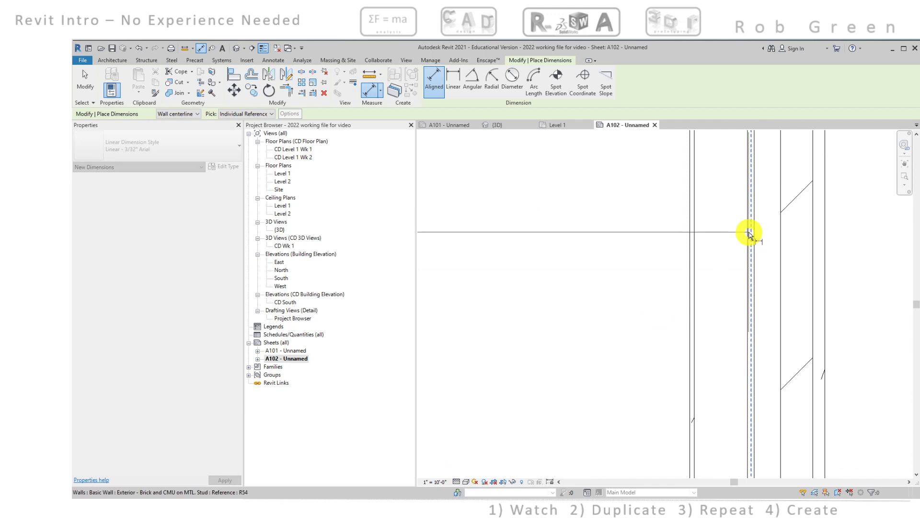
{"action": "scroll", "coordinate": [749, 234], "scroll_direction": "down", "scroll_amount": 5}
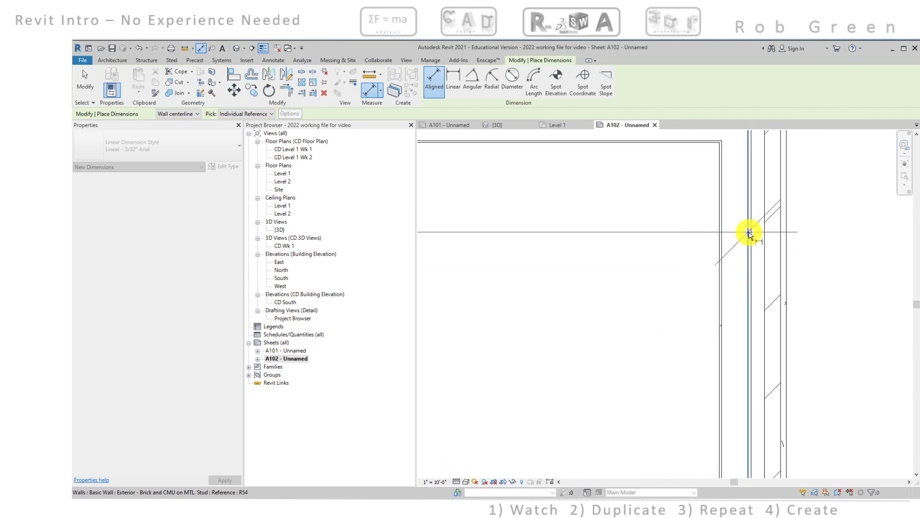
{"action": "middle_click_drag", "start_coordinate": [698, 218], "coordinate": [773, 240]}
{"action": "left_click", "coordinate": [670, 184]}
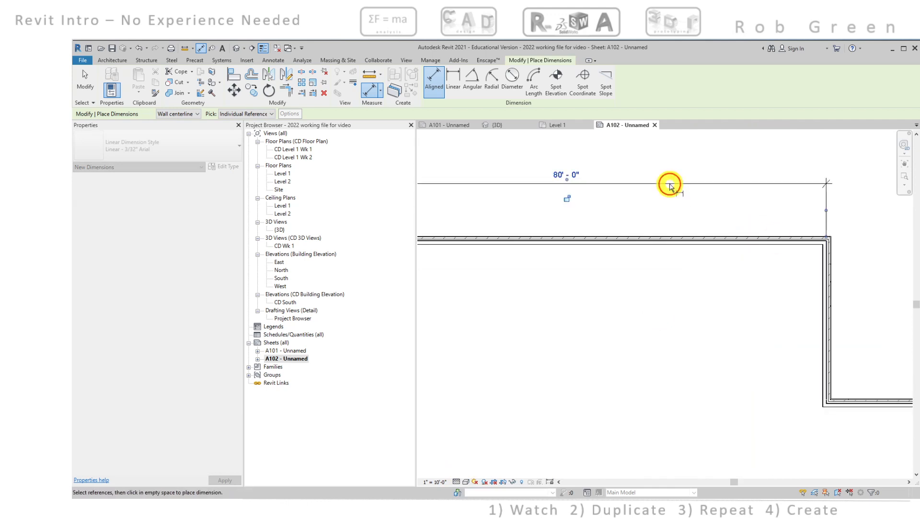
Dimension the northeast wall segment between the exterior stud faces of the north wall and the connector's north wall, placing it east of the room
{"action": "middle_click_drag", "start_coordinate": [664, 233], "coordinate": [683, 225]}
{"action": "middle_click_drag", "start_coordinate": [658, 260], "coordinate": [526, 263]}
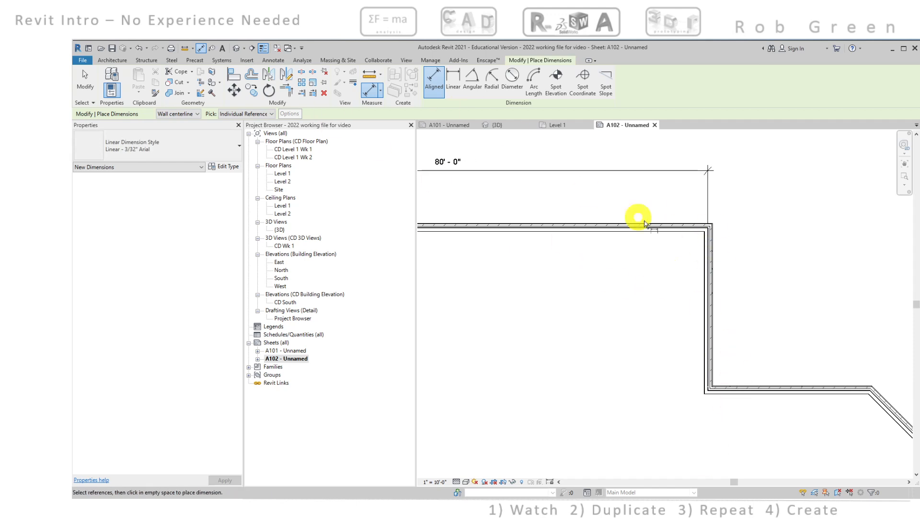
{"action": "scroll", "coordinate": [695, 229], "scroll_direction": "up", "scroll_amount": 6}
{"action": "scroll", "coordinate": [671, 229], "scroll_direction": "up", "scroll_amount": 2}
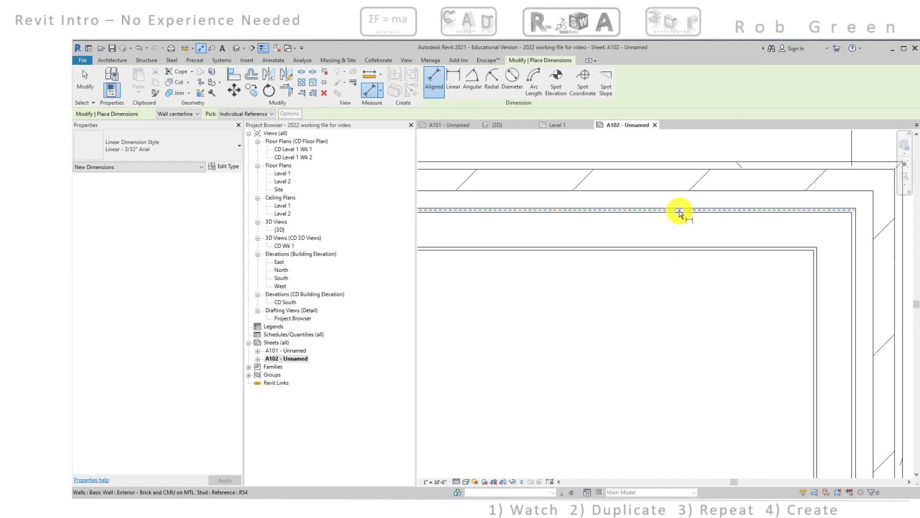
{"action": "left_click", "coordinate": [680, 215]}
{"action": "scroll", "coordinate": [687, 247], "scroll_direction": "down", "scroll_amount": 9}
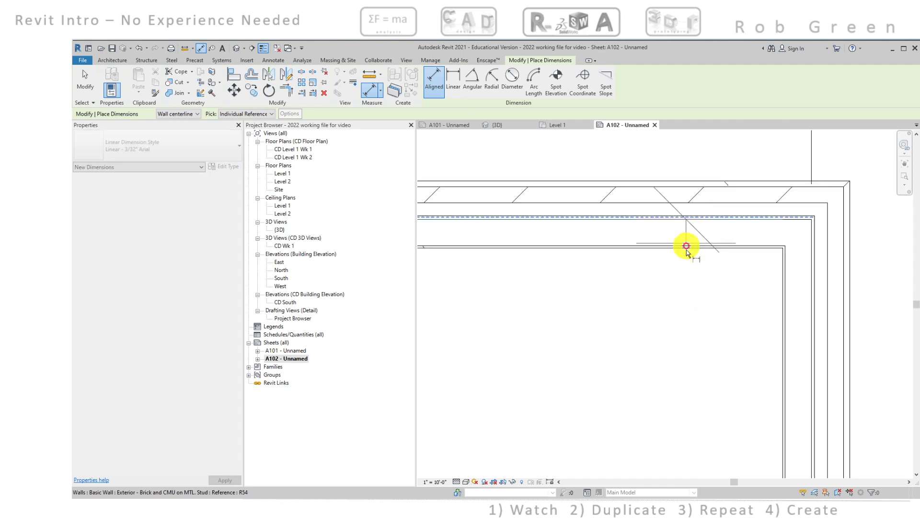
{"action": "scroll", "coordinate": [762, 326], "scroll_direction": "up", "scroll_amount": 3}
{"action": "scroll", "coordinate": [709, 288], "scroll_direction": "up", "scroll_amount": 4}
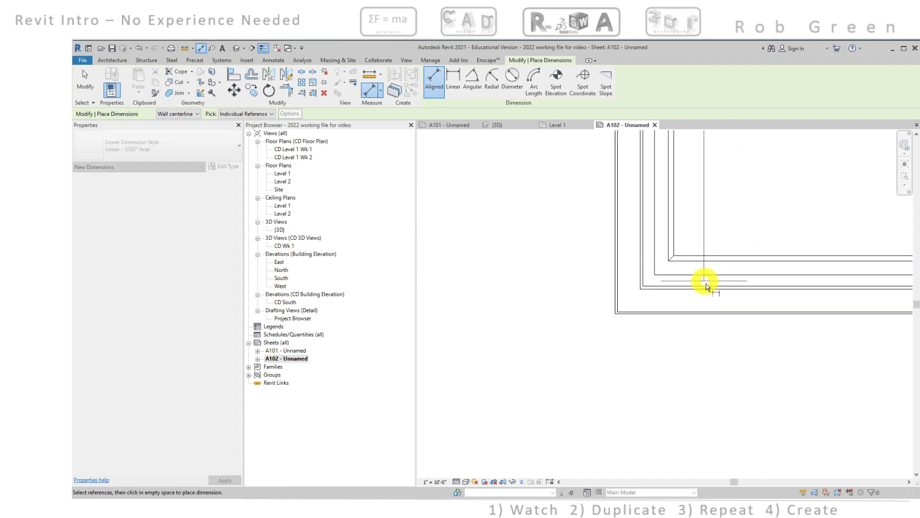
{"action": "scroll", "coordinate": [796, 284], "scroll_direction": "down", "scroll_amount": 1}
{"action": "left_click", "coordinate": [797, 284]}
{"action": "scroll", "coordinate": [797, 283], "scroll_direction": "up", "scroll_amount": 4}
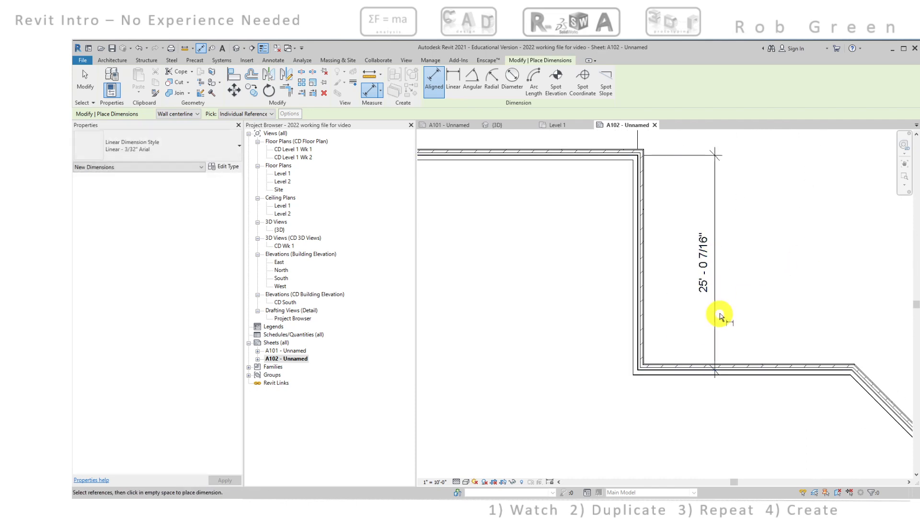
{"action": "left_click", "coordinate": [701, 261]}
{"action": "key", "text": "Escape"}
{"action": "key", "text": "Escape"}
Dimension the west room's overall depth between the exterior stud faces of its north and south walls, placing it west of the room
{"action": "scroll", "coordinate": [668, 267], "scroll_direction": "down", "scroll_amount": 4}
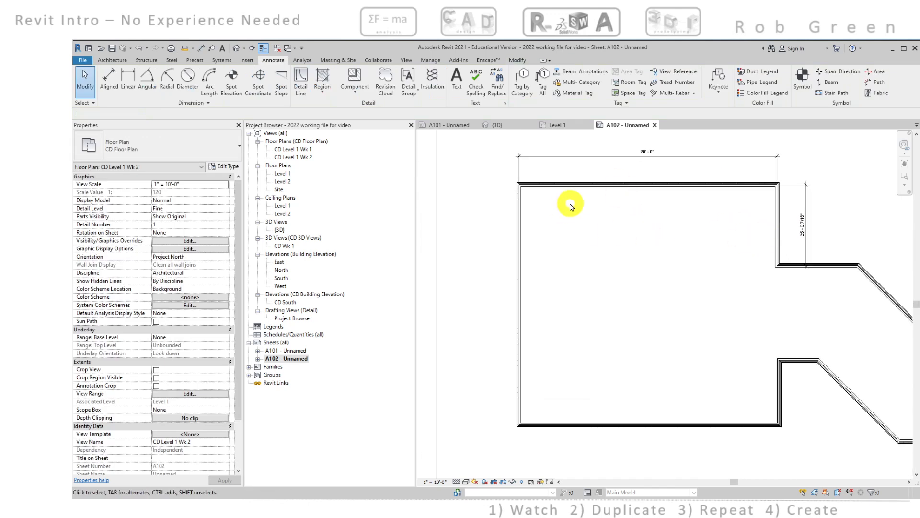
{"action": "middle_click_drag", "start_coordinate": [568, 208], "coordinate": [594, 199]}
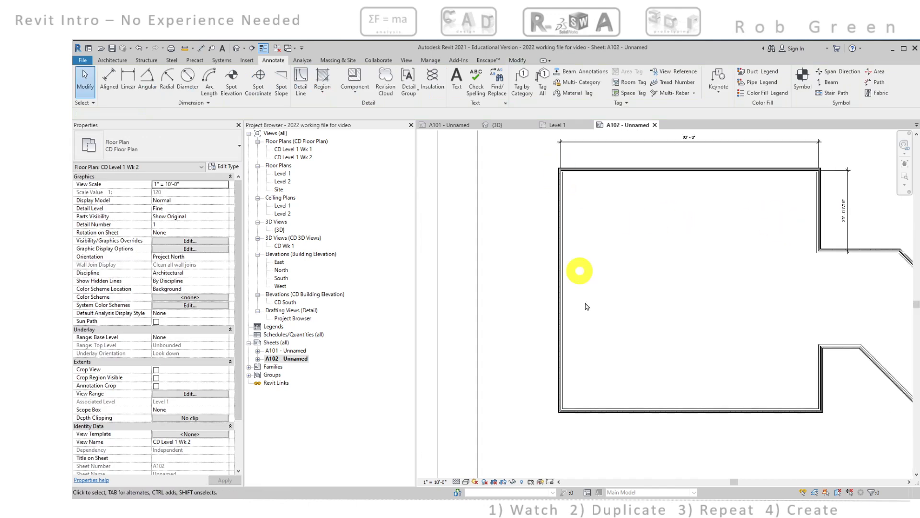
{"action": "left_click", "coordinate": [108, 79]}
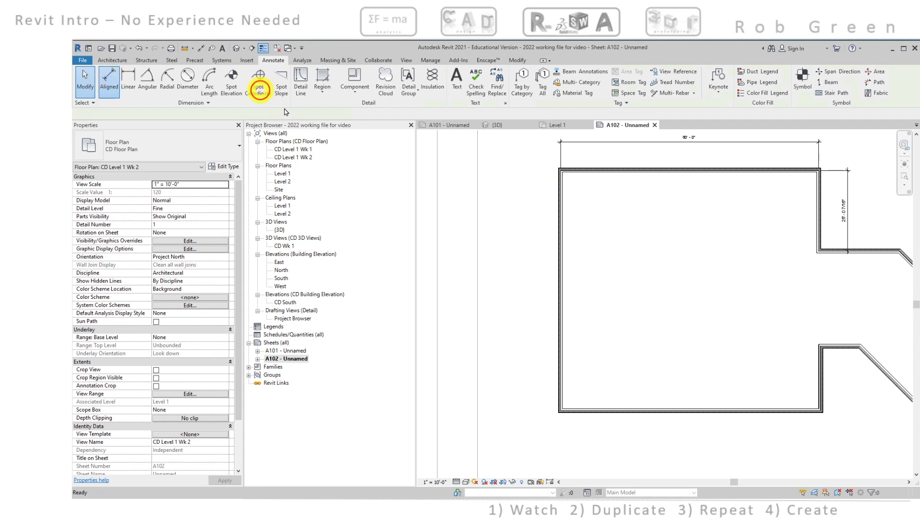
{"action": "scroll", "coordinate": [595, 169], "scroll_direction": "up", "scroll_amount": 2}
{"action": "scroll", "coordinate": [539, 176], "scroll_direction": "up", "scroll_amount": 4}
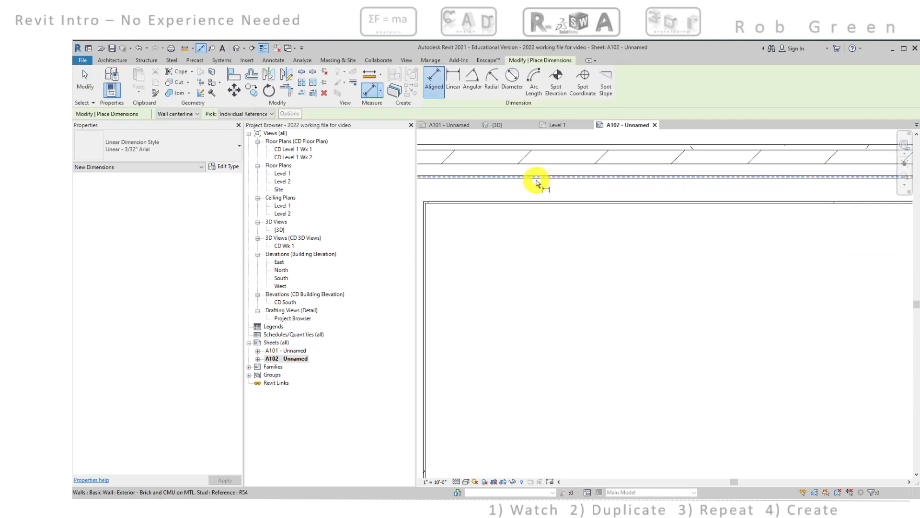
{"action": "left_click", "coordinate": [535, 178]}
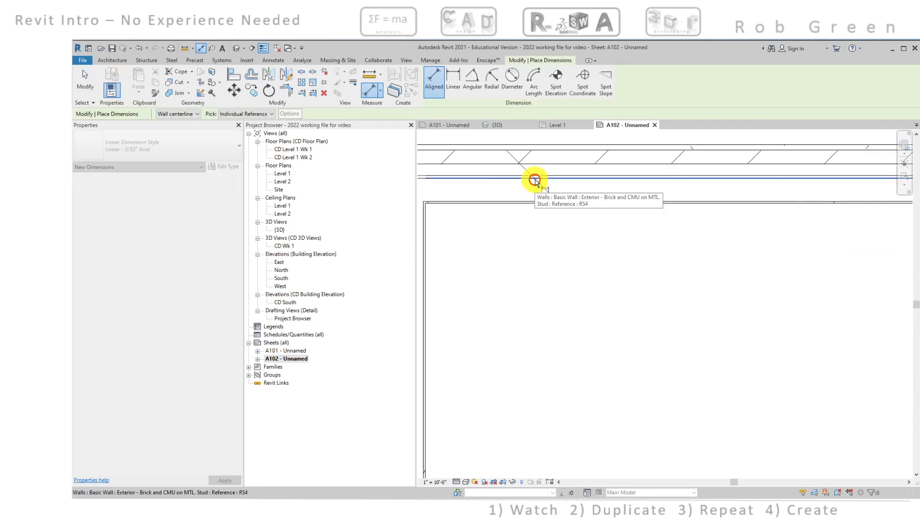
{"action": "scroll", "coordinate": [560, 266], "scroll_direction": "down", "scroll_amount": 5}
{"action": "middle_click_drag", "start_coordinate": [600, 393], "coordinate": [607, 164]}
{"action": "scroll", "coordinate": [578, 233], "scroll_direction": "up", "scroll_amount": 4}
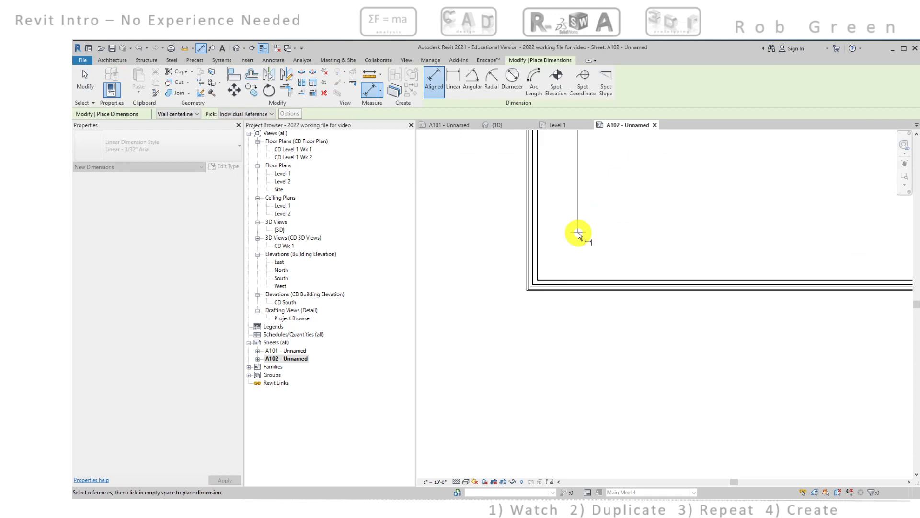
{"action": "scroll", "coordinate": [513, 333], "scroll_direction": "up", "scroll_amount": 2}
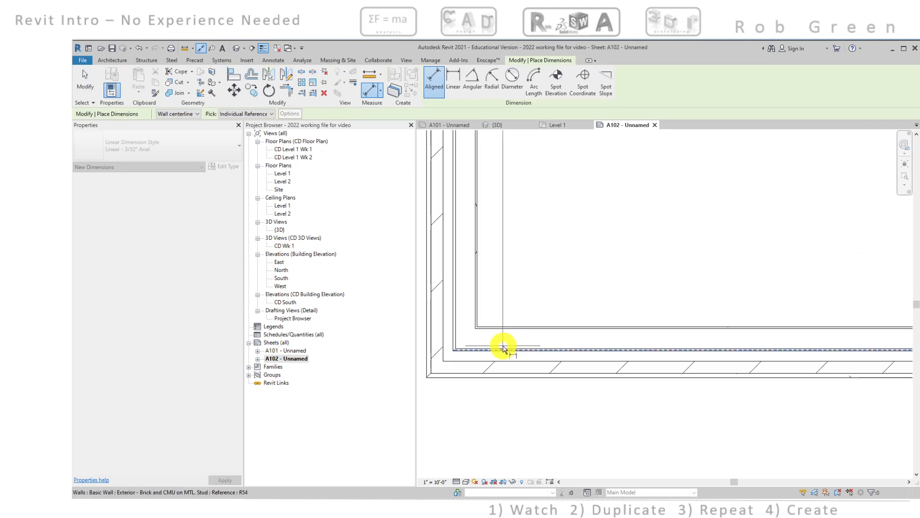
{"action": "left_click", "coordinate": [504, 350]}
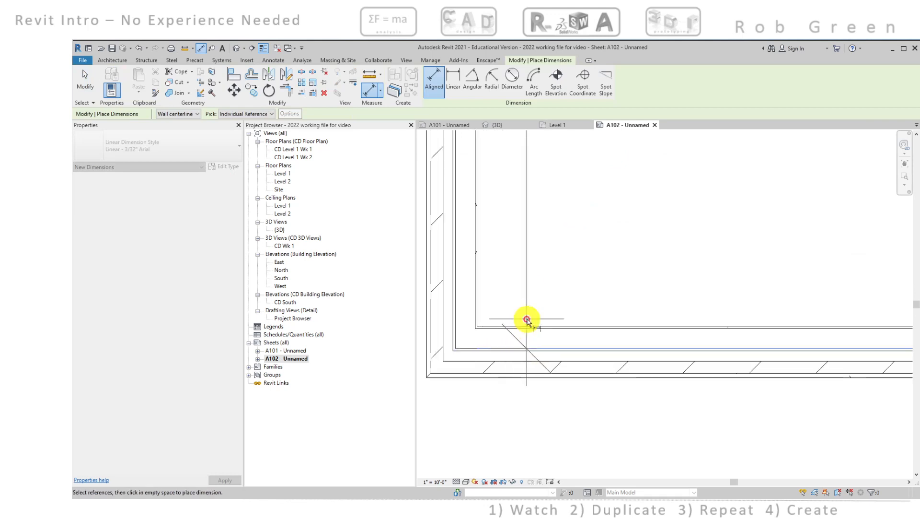
{"action": "scroll", "coordinate": [527, 322], "scroll_direction": "down", "scroll_amount": 5}
{"action": "scroll", "coordinate": [604, 264], "scroll_direction": "down", "scroll_amount": 3}
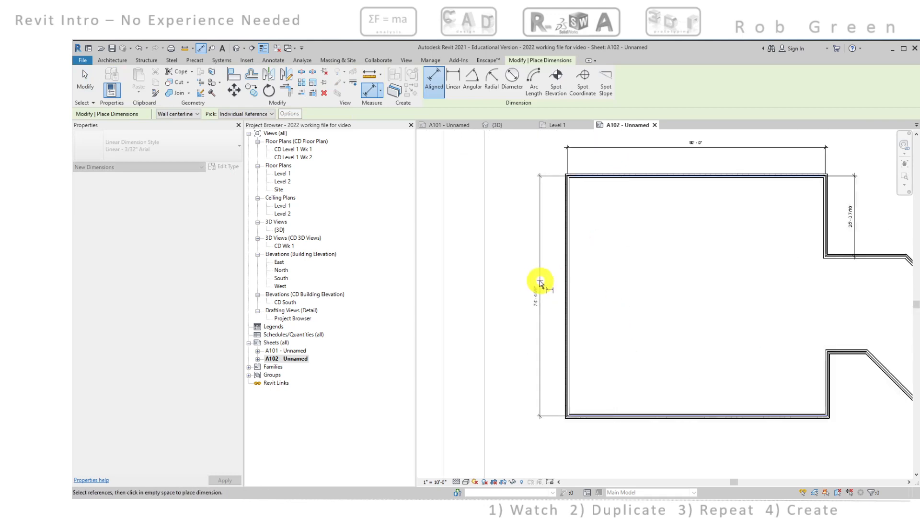
{"action": "left_click", "coordinate": [534, 283]}
{"action": "scroll", "coordinate": [577, 314], "scroll_direction": "up", "scroll_amount": 5}
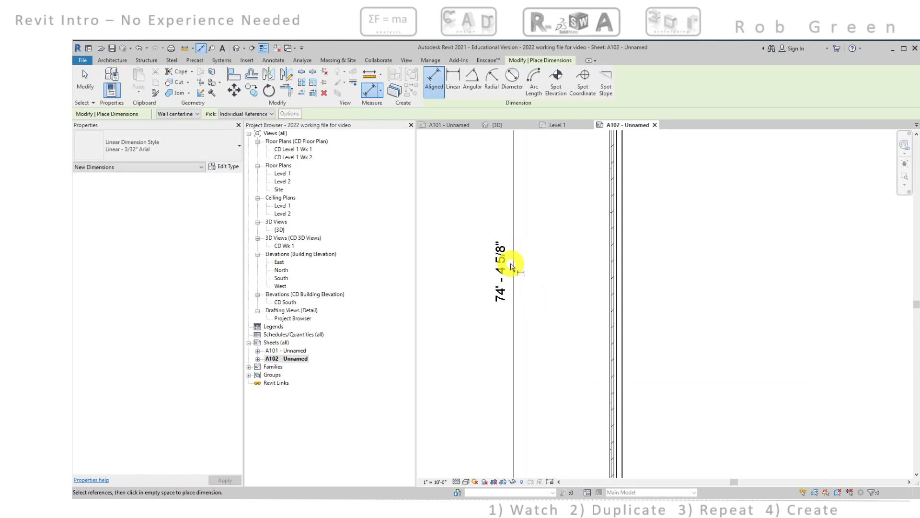
{"action": "key", "text": "Escape"}
{"action": "key", "text": "Escape"}
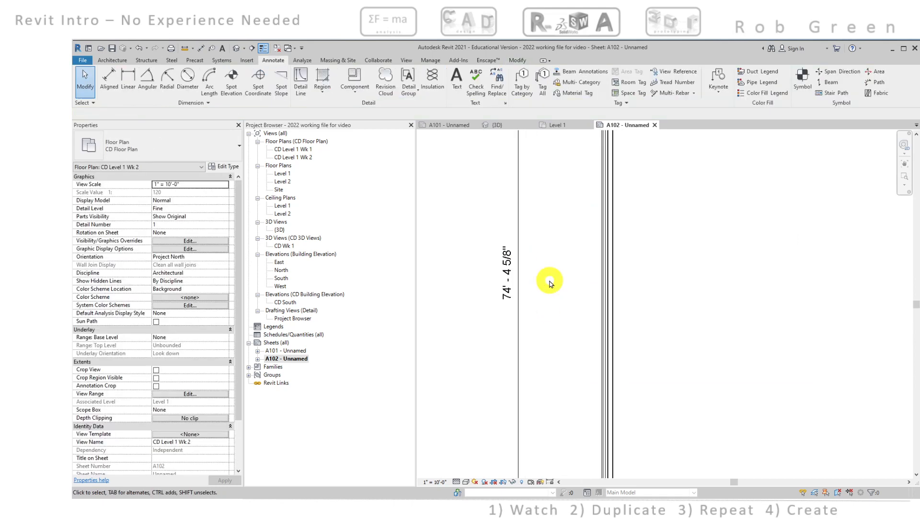
Dimension the connector's width between the exterior stud faces of its north and south walls, in line with the northeast wall segment's dimension
{"action": "scroll", "coordinate": [596, 302], "scroll_direction": "down", "scroll_amount": 4}
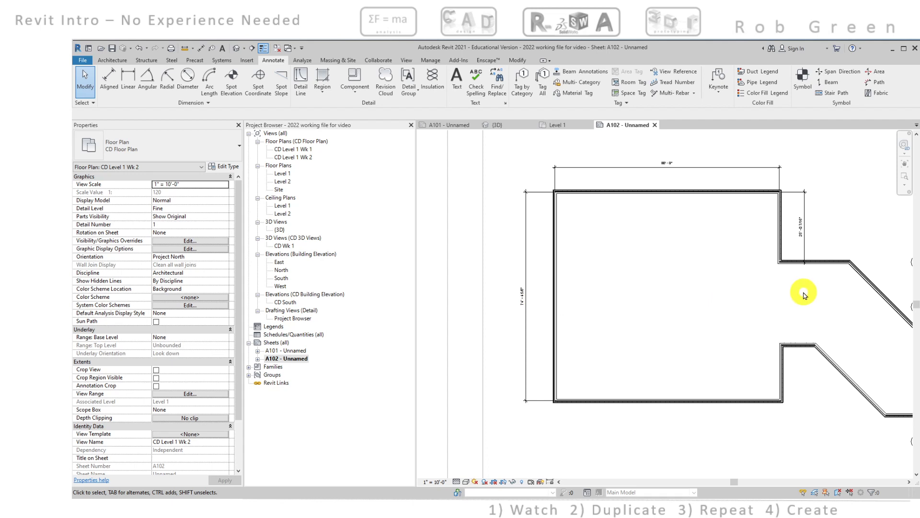
{"action": "scroll", "coordinate": [805, 295], "scroll_direction": "up", "scroll_amount": 4}
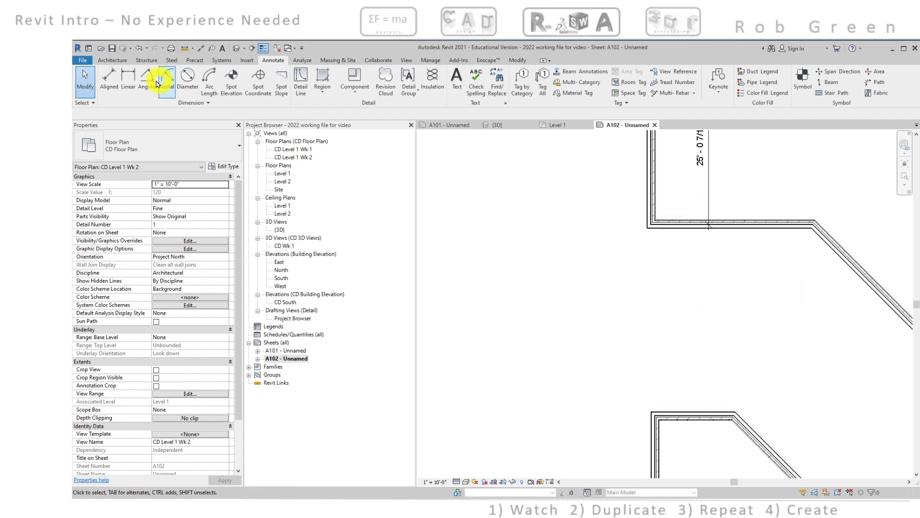
{"action": "left_click", "coordinate": [110, 78]}
{"action": "scroll", "coordinate": [623, 210], "scroll_direction": "up", "scroll_amount": 3}
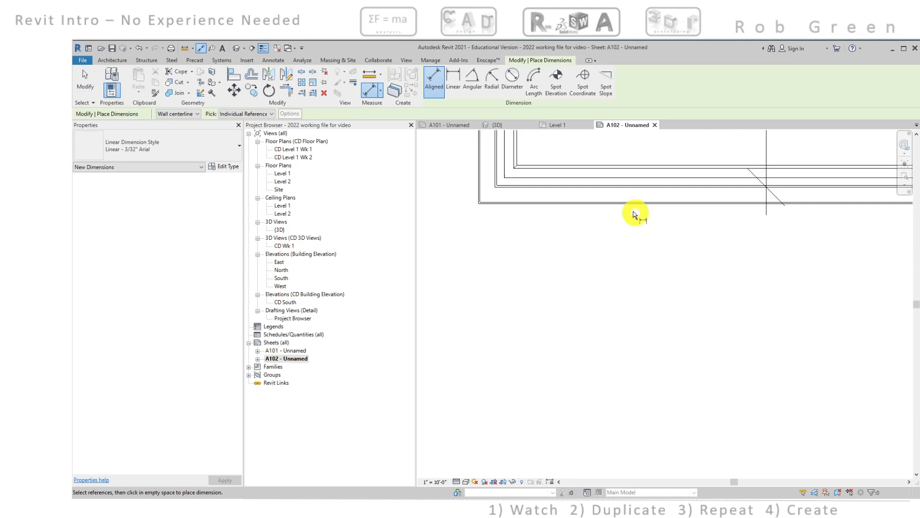
{"action": "left_click", "coordinate": [571, 193]}
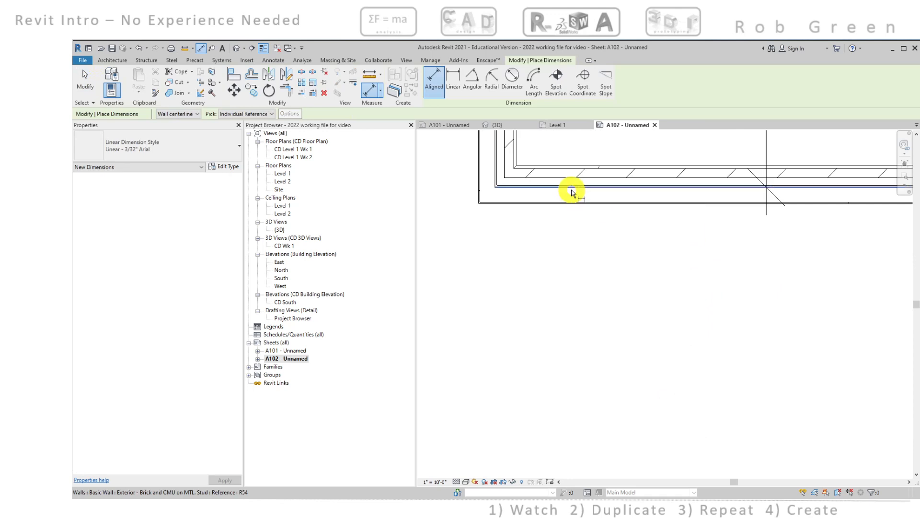
{"action": "scroll", "coordinate": [577, 230], "scroll_direction": "down", "scroll_amount": 4}
{"action": "scroll", "coordinate": [628, 394], "scroll_direction": "up", "scroll_amount": 6}
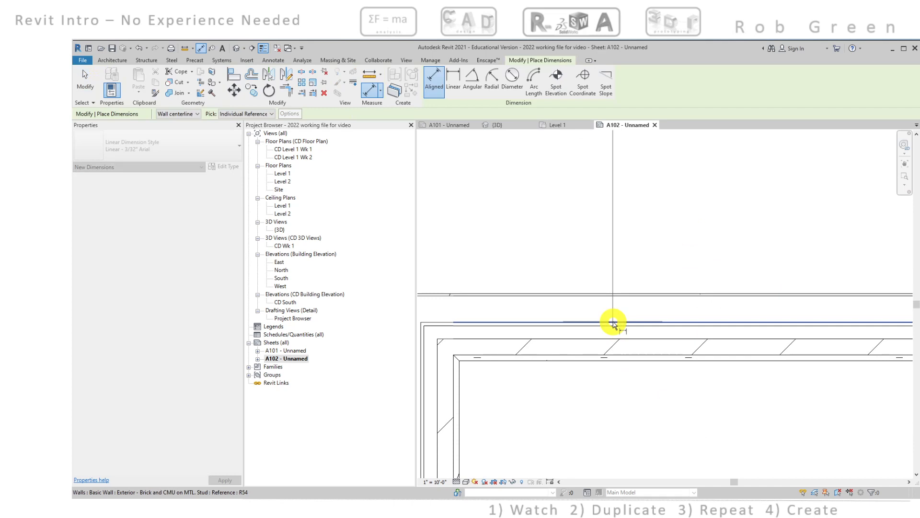
{"action": "scroll", "coordinate": [612, 323], "scroll_direction": "down", "scroll_amount": 4}
{"action": "left_click", "coordinate": [672, 293]}
{"action": "scroll", "coordinate": [704, 250], "scroll_direction": "down", "scroll_amount": 3}
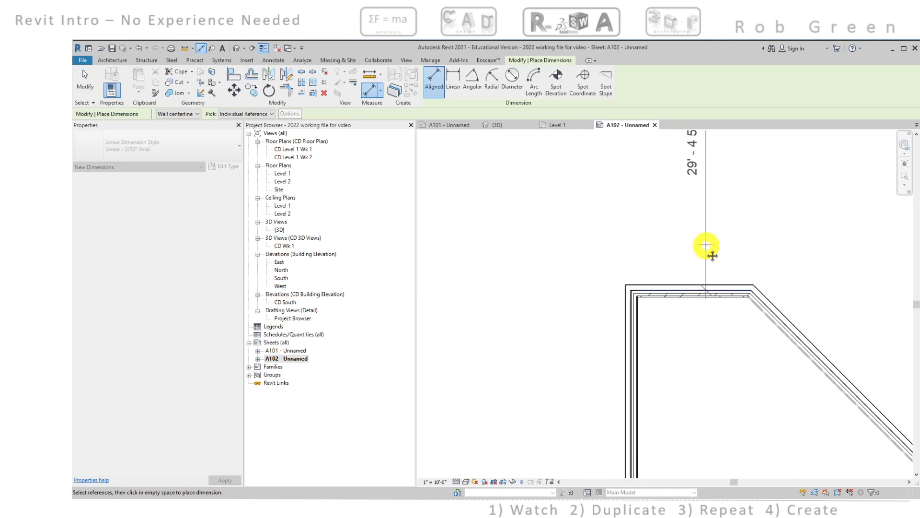
{"action": "left_click", "coordinate": [696, 266]}
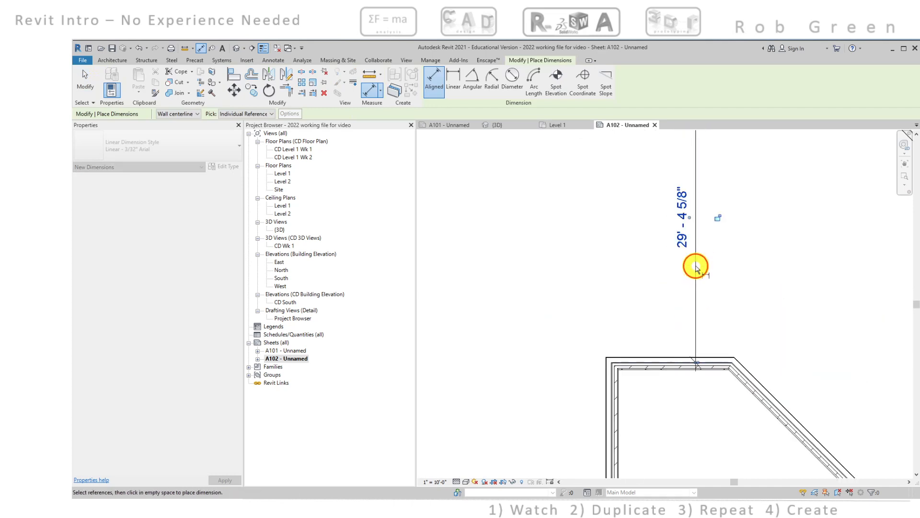
{"action": "middle_click_drag", "start_coordinate": [730, 263], "coordinate": [698, 331]}
{"action": "key", "text": "Escape"}
{"action": "key", "text": "Escape"}
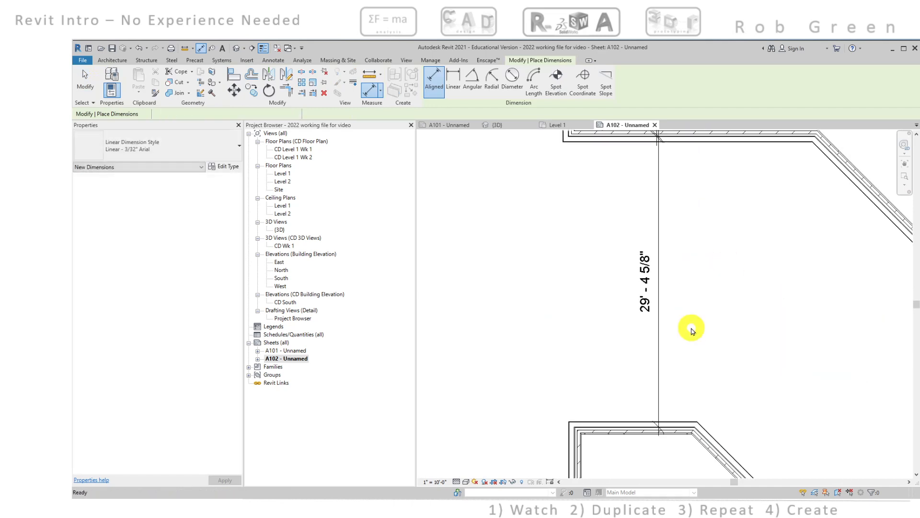
Edit the connector width dimension's witness lines to add the exterior stud face of the west room's south wall
{"action": "scroll", "coordinate": [692, 330], "scroll_direction": "down", "scroll_amount": 2}
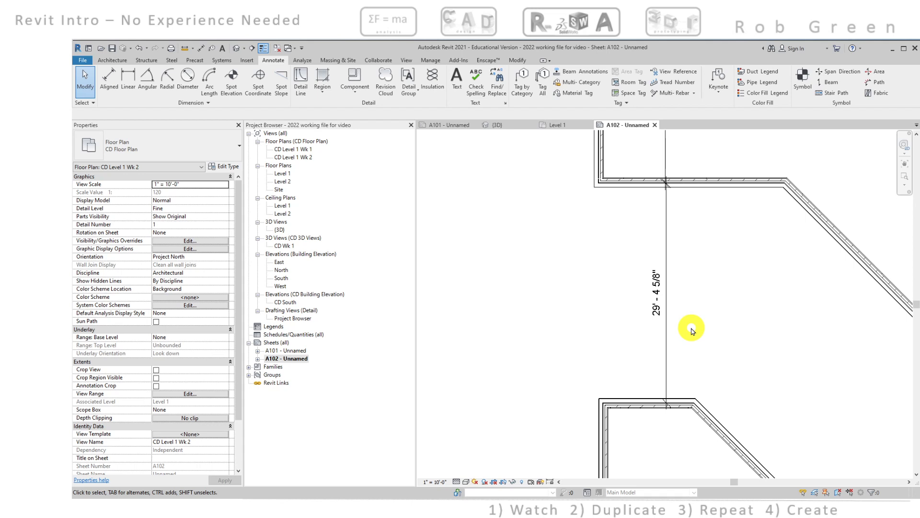
{"action": "scroll", "coordinate": [672, 291], "scroll_direction": "down", "scroll_amount": 3}
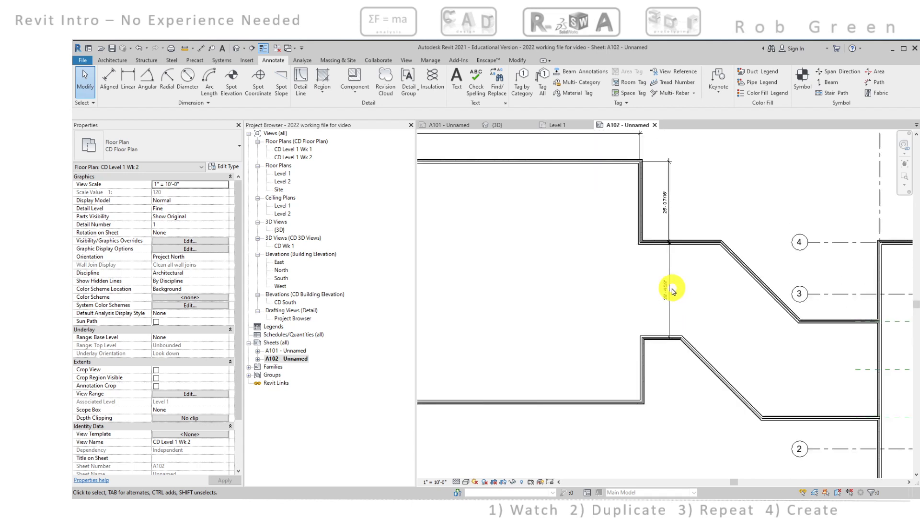
{"action": "scroll", "coordinate": [669, 302], "scroll_direction": "up", "scroll_amount": 3}
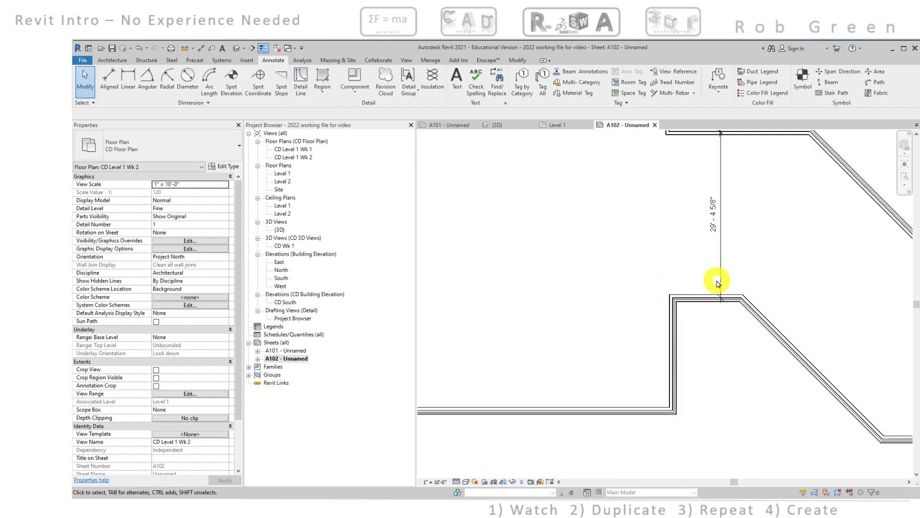
{"action": "scroll", "coordinate": [743, 220], "scroll_direction": "up", "scroll_amount": 3}
{"action": "mouse_move", "coordinate": [741, 242]}
{"action": "middle_mouse_down"}
{"action": "mouse_move", "coordinate": [735, 200]}
{"action": "mouse_move", "coordinate": [760, 138]}
{"action": "middle_mouse_up"}
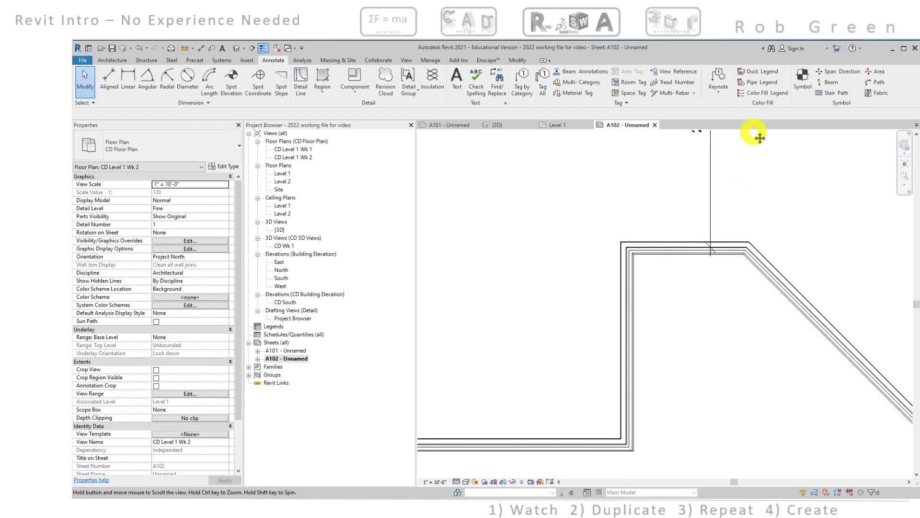
{"action": "left_click", "coordinate": [711, 204]}
{"action": "middle_click_drag", "start_coordinate": [711, 205], "coordinate": [712, 246]}
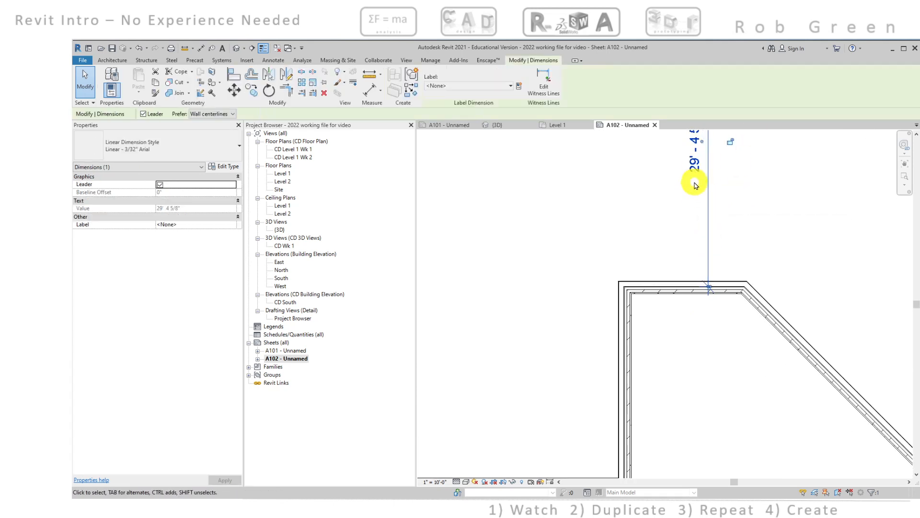
{"action": "scroll", "coordinate": [692, 189], "scroll_direction": "down", "scroll_amount": 1}
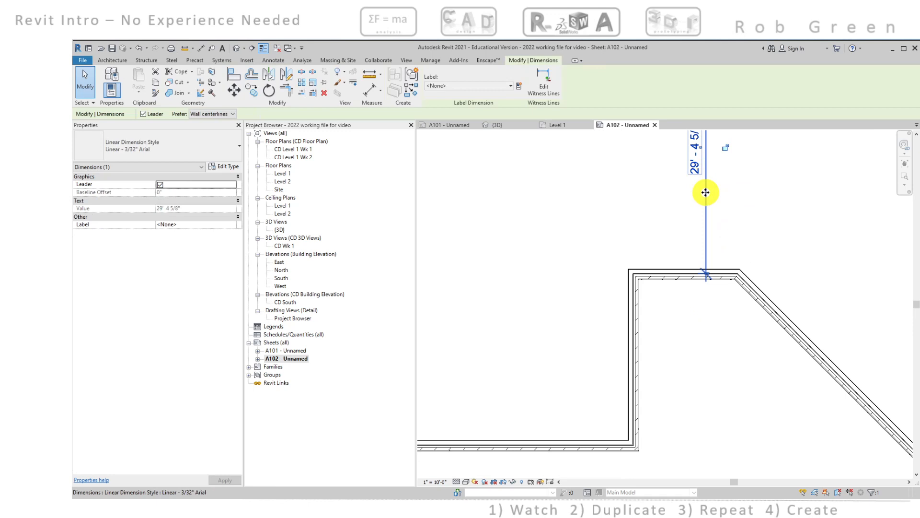
{"action": "right_click", "coordinate": [705, 192]}
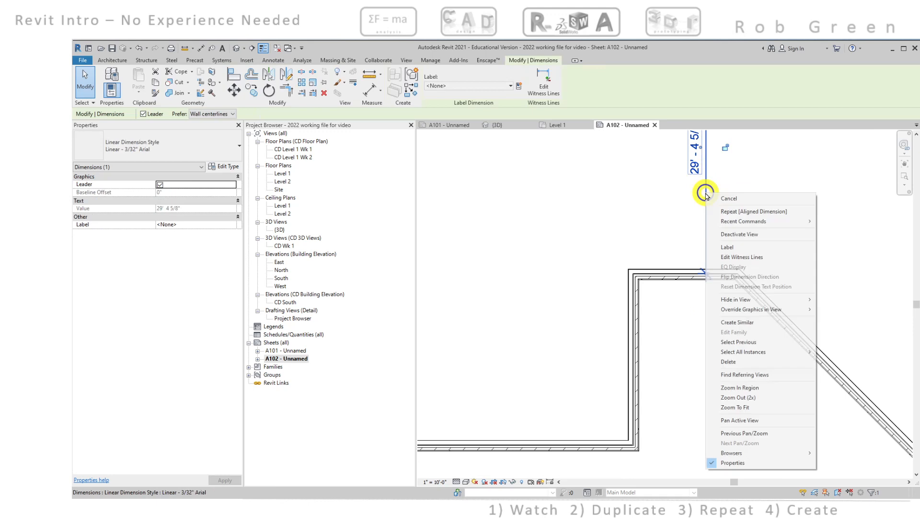
{"action": "left_click", "coordinate": [737, 258]}
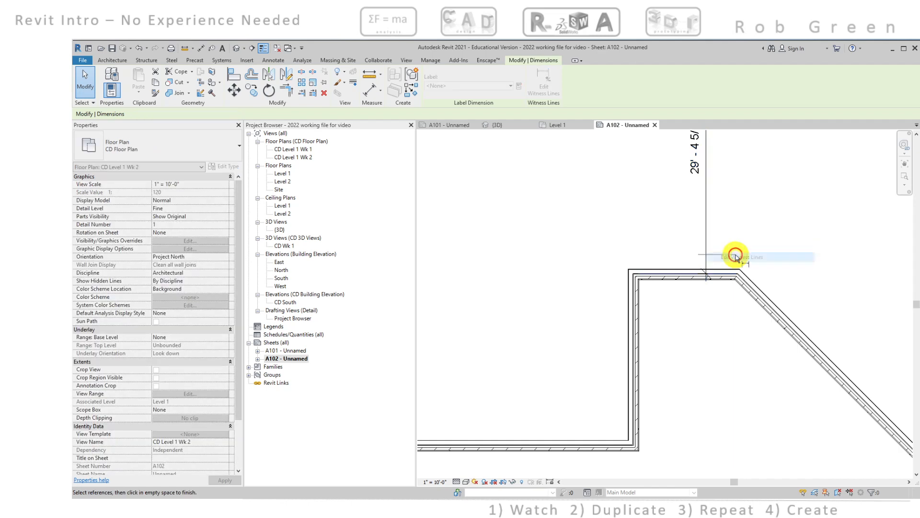
{"action": "scroll", "coordinate": [603, 467], "scroll_direction": "up", "scroll_amount": 3}
{"action": "scroll", "coordinate": [614, 441], "scroll_direction": "up", "scroll_amount": 4}
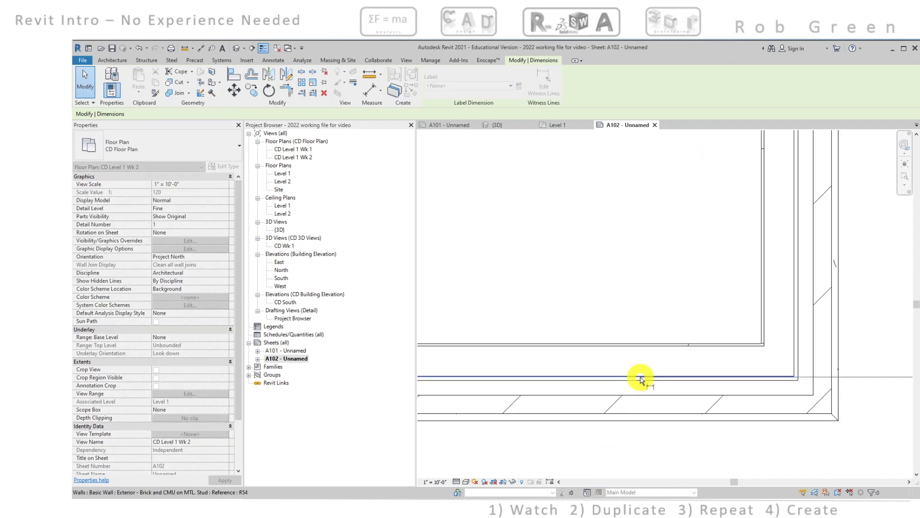
{"action": "scroll", "coordinate": [642, 377], "scroll_direction": "down", "scroll_amount": 4}
{"action": "scroll", "coordinate": [700, 340], "scroll_direction": "down", "scroll_amount": 1}
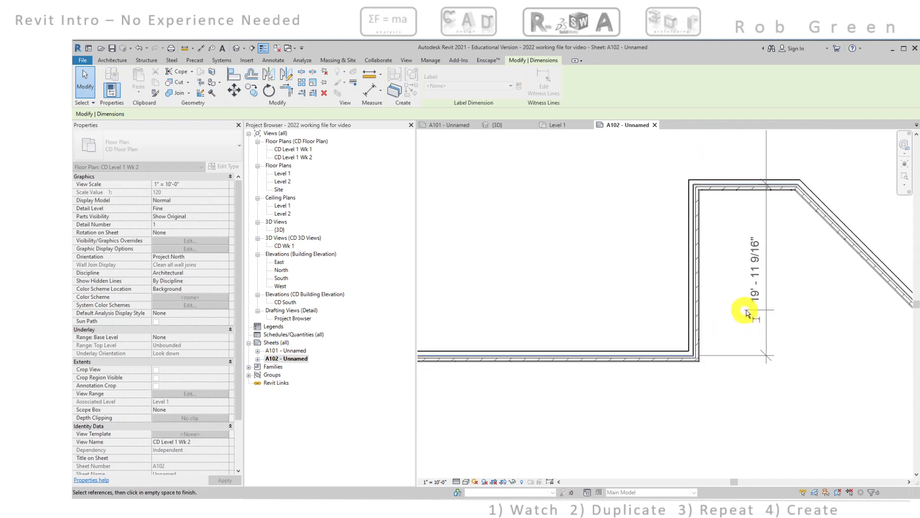
{"action": "left_click", "coordinate": [750, 326]}
{"action": "left_click", "coordinate": [789, 337]}
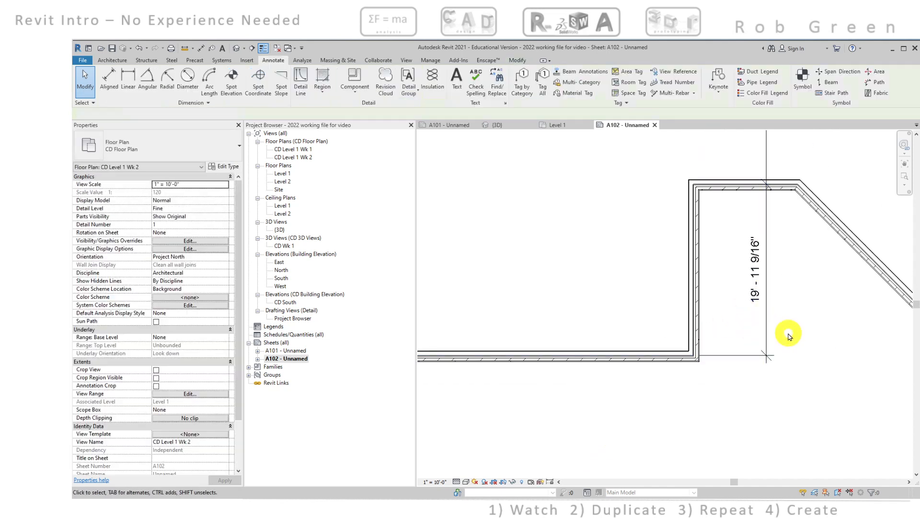
Review the dimension string east of the west room together with the room's overall width and depth dimensions
{"action": "scroll", "coordinate": [787, 330], "scroll_direction": "down", "scroll_amount": 4}
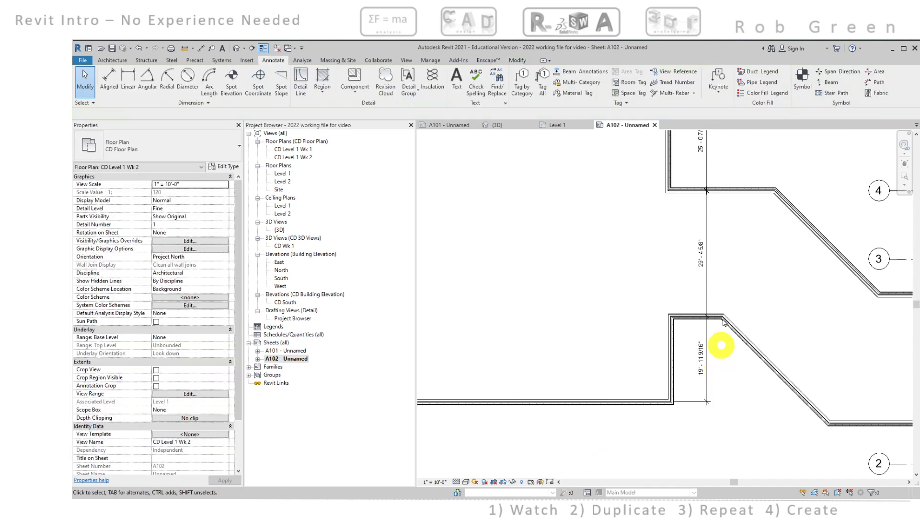
{"action": "left_click", "coordinate": [707, 240]}
{"action": "middle_click_drag", "start_coordinate": [708, 267], "coordinate": [767, 274]}
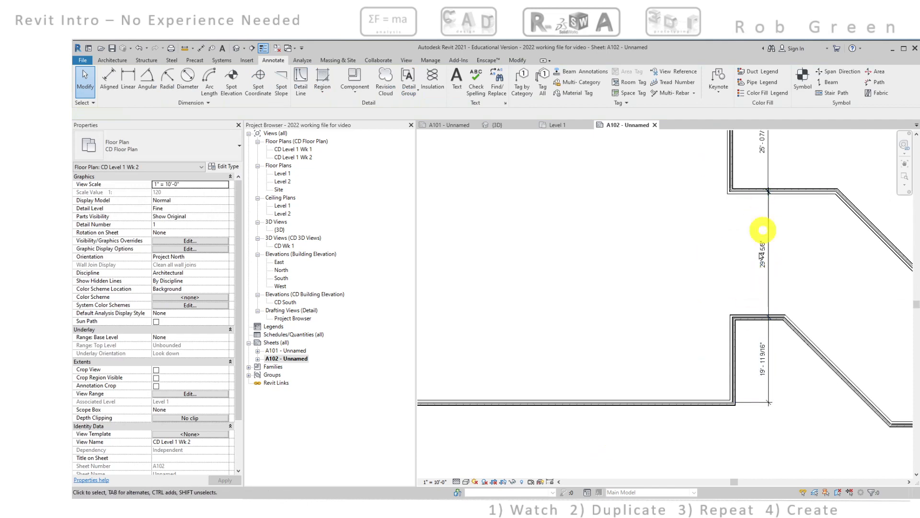
{"action": "scroll", "coordinate": [724, 290], "scroll_direction": "down", "scroll_amount": 2}
{"action": "middle_click_drag", "start_coordinate": [692, 287], "coordinate": [670, 291]}
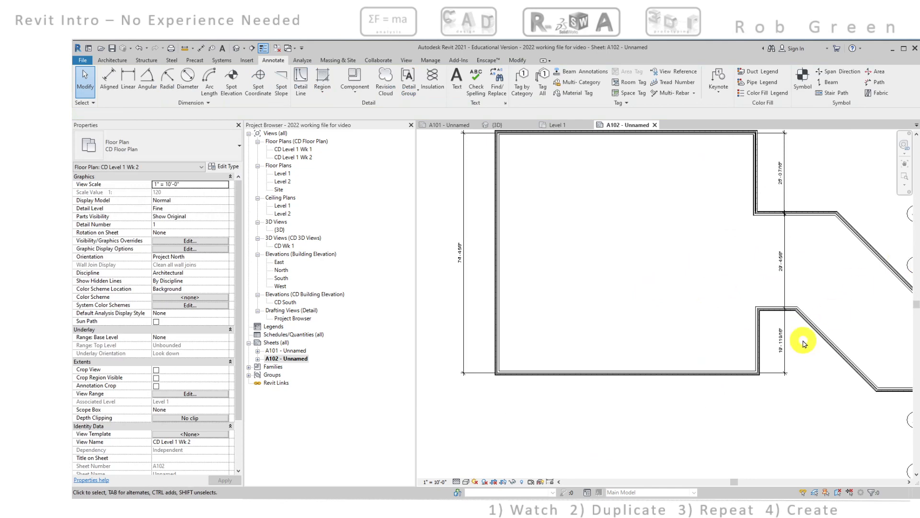
{"action": "middle_click_drag", "start_coordinate": [812, 333], "coordinate": [806, 367]}
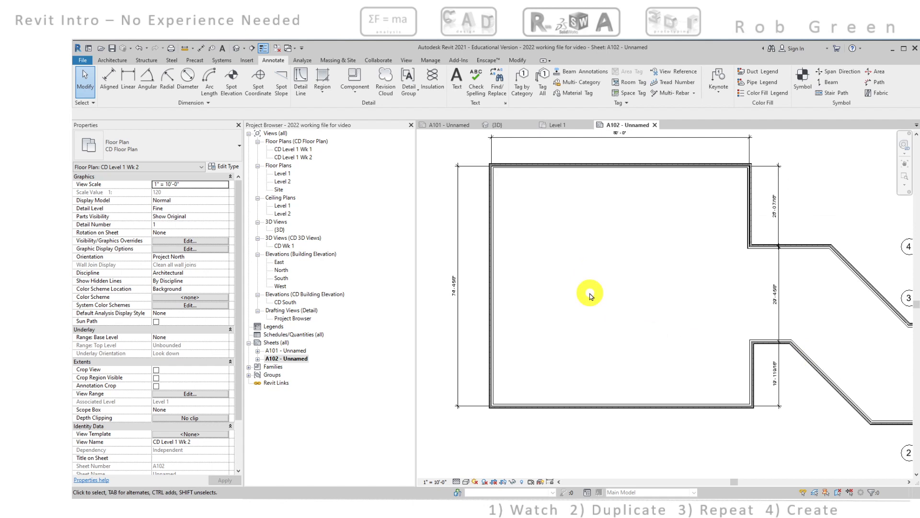
{"action": "middle_click_drag", "start_coordinate": [649, 306], "coordinate": [554, 273]}
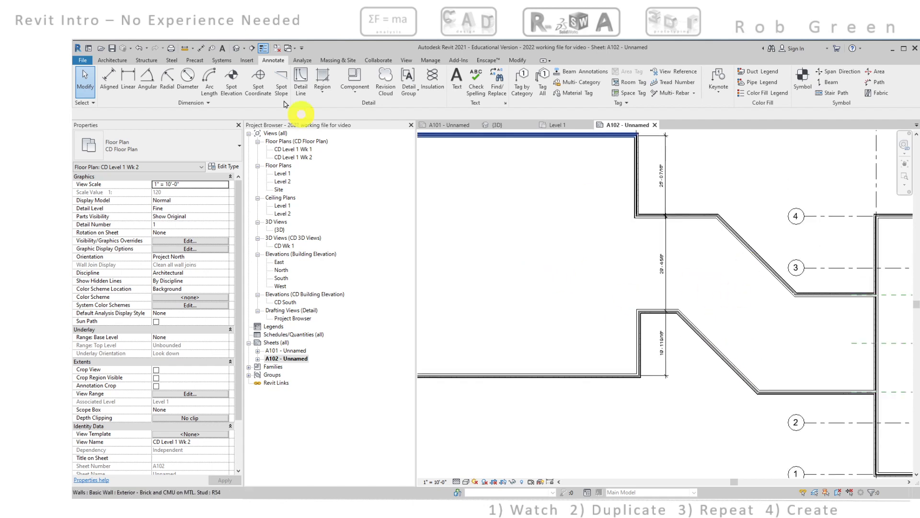
Dimension the angled part of the connector perpendicular to its walls, between the exterior stud faces of its two diagonal walls
{"action": "left_click", "coordinate": [109, 79]}
{"action": "scroll", "coordinate": [698, 335], "scroll_direction": "up", "scroll_amount": 8}
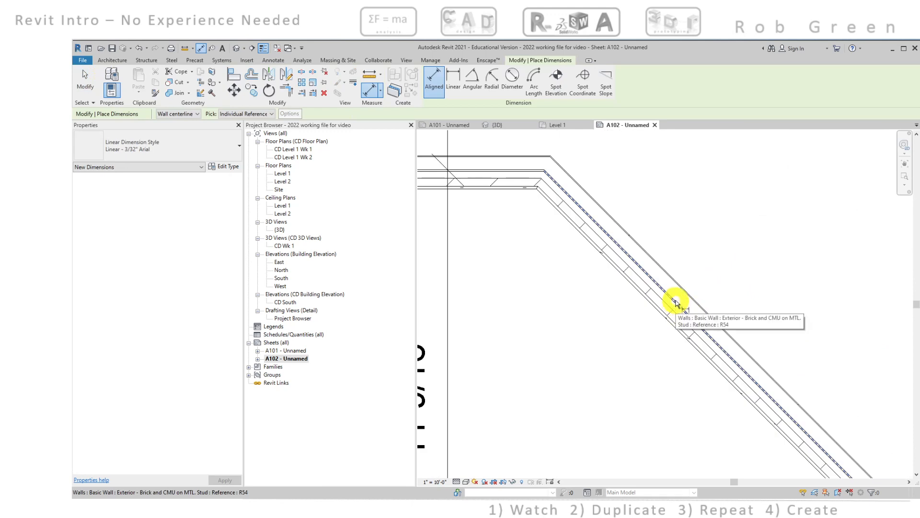
{"action": "left_click", "coordinate": [676, 302]}
{"action": "scroll", "coordinate": [678, 303], "scroll_direction": "down", "scroll_amount": 5}
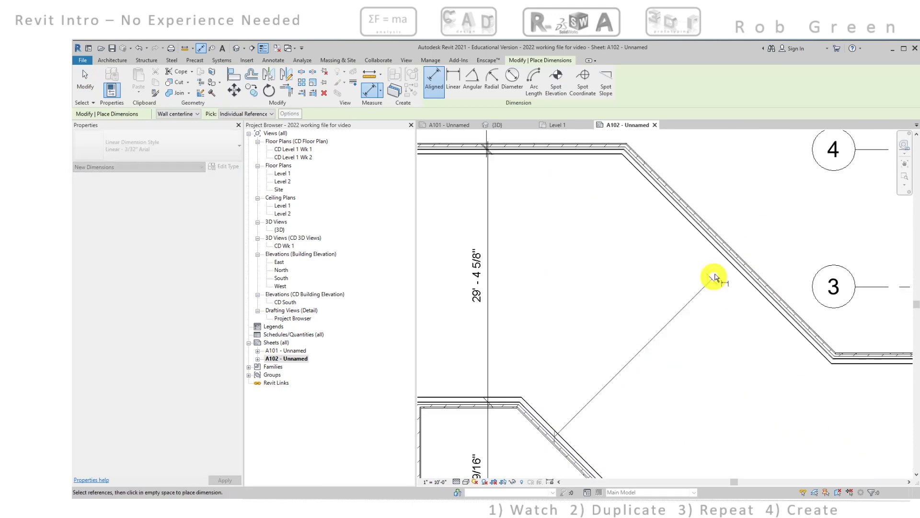
{"action": "scroll", "coordinate": [714, 277], "scroll_direction": "up", "scroll_amount": 5}
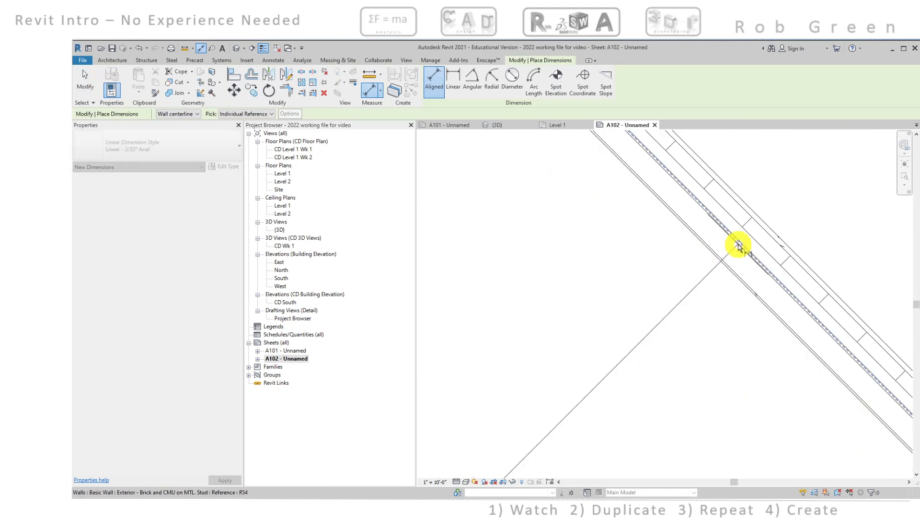
{"action": "left_click", "coordinate": [738, 245]}
{"action": "scroll", "coordinate": [734, 263], "scroll_direction": "down", "scroll_amount": 4}
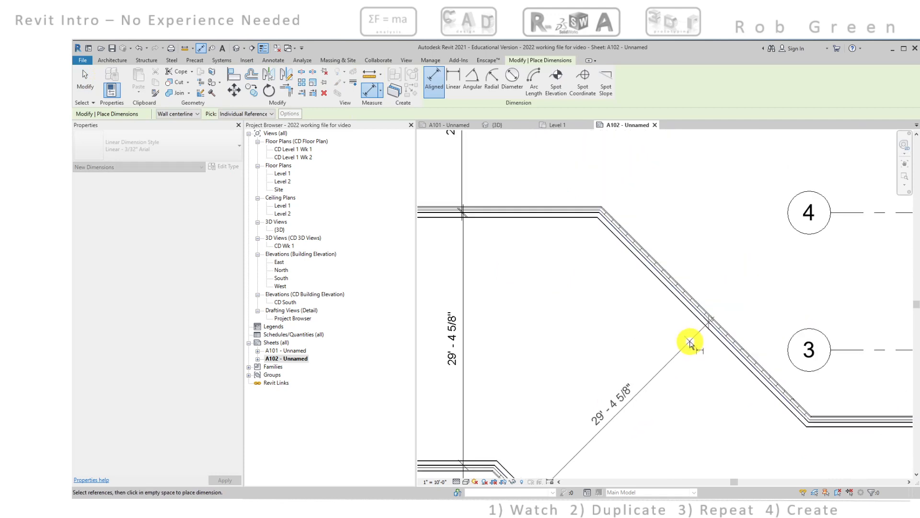
{"action": "scroll", "coordinate": [670, 346], "scroll_direction": "down", "scroll_amount": 3}
{"action": "left_click", "coordinate": [698, 395]}
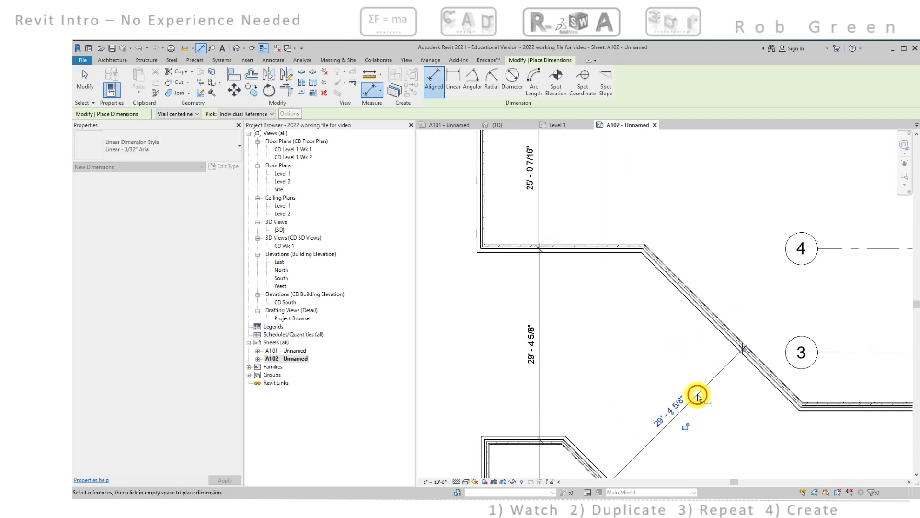
{"action": "key", "text": "Escape"}
{"action": "middle_click_drag", "start_coordinate": [698, 378], "coordinate": [729, 297]}
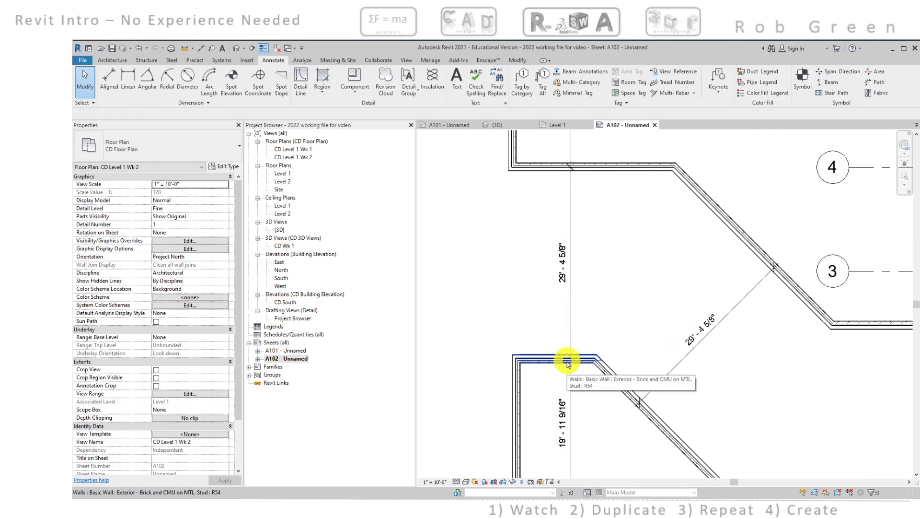
Move the west room's north wall 7/16" south
{"action": "scroll", "coordinate": [613, 297], "scroll_direction": "down", "scroll_amount": 3}
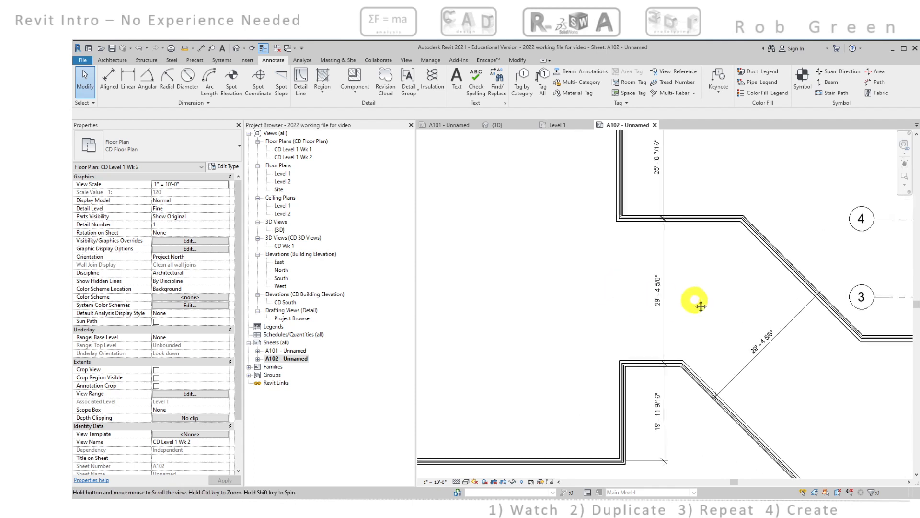
{"action": "middle_click_drag", "start_coordinate": [696, 307], "coordinate": [754, 282]}
{"action": "scroll", "coordinate": [663, 238], "scroll_direction": "up", "scroll_amount": 2}
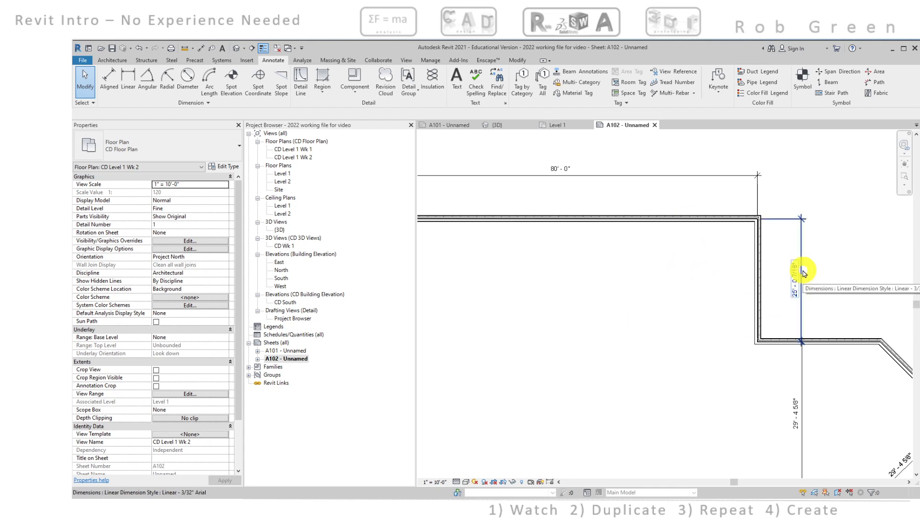
{"action": "middle_click_drag", "start_coordinate": [823, 340], "coordinate": [602, 265]}
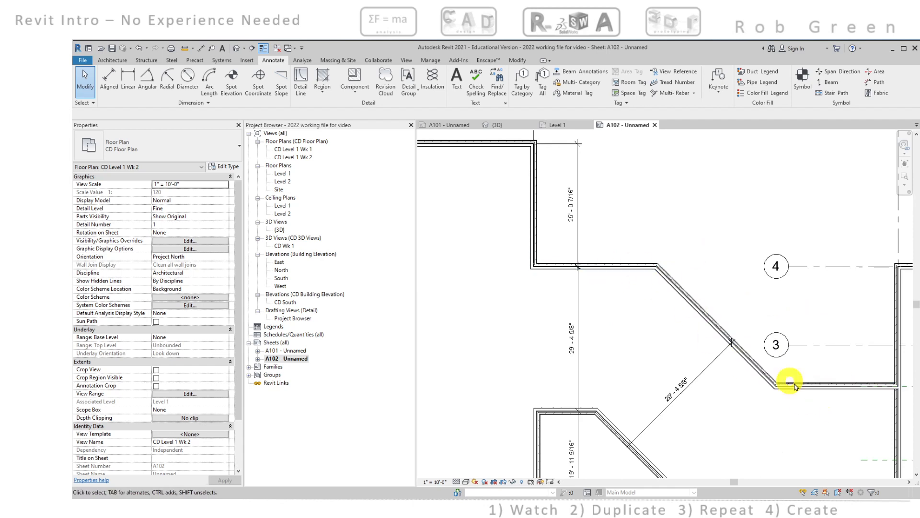
{"action": "middle_click_drag", "start_coordinate": [630, 277], "coordinate": [765, 339]}
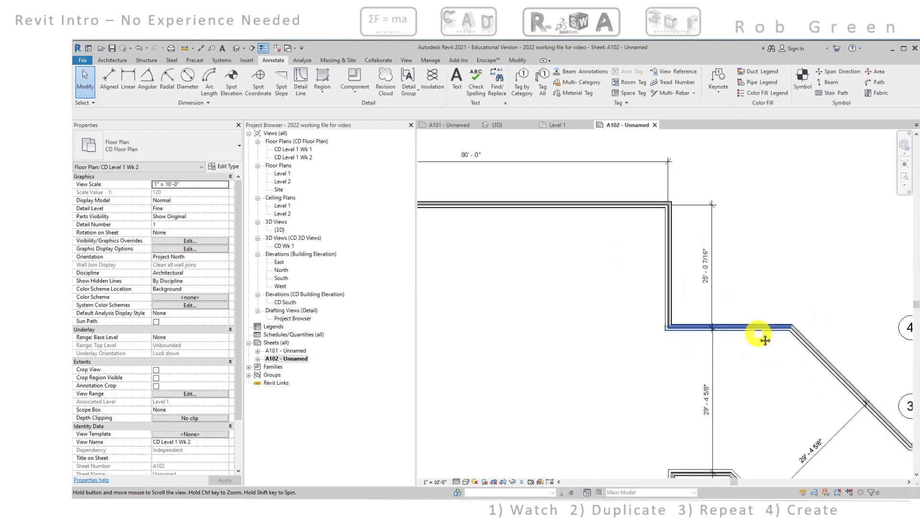
{"action": "left_click", "coordinate": [613, 207]}
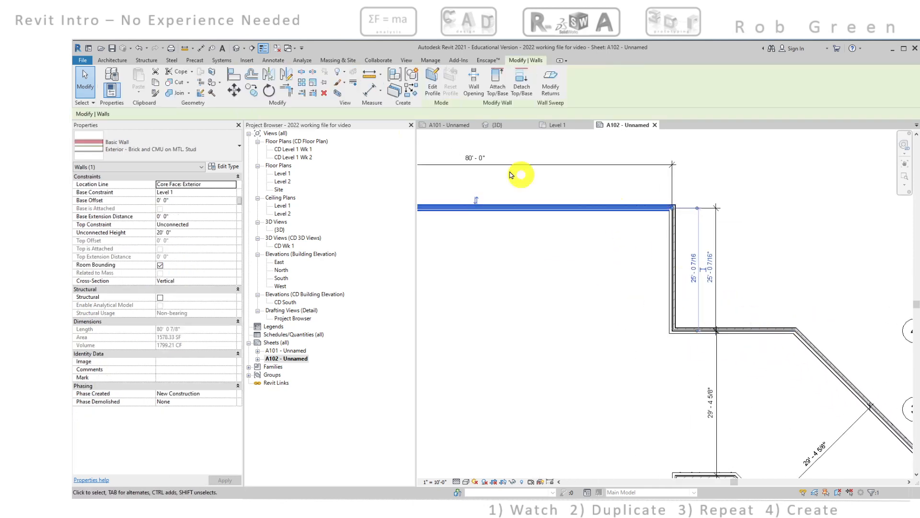
{"action": "left_click", "coordinate": [234, 90]}
{"action": "left_click", "coordinate": [527, 259]}
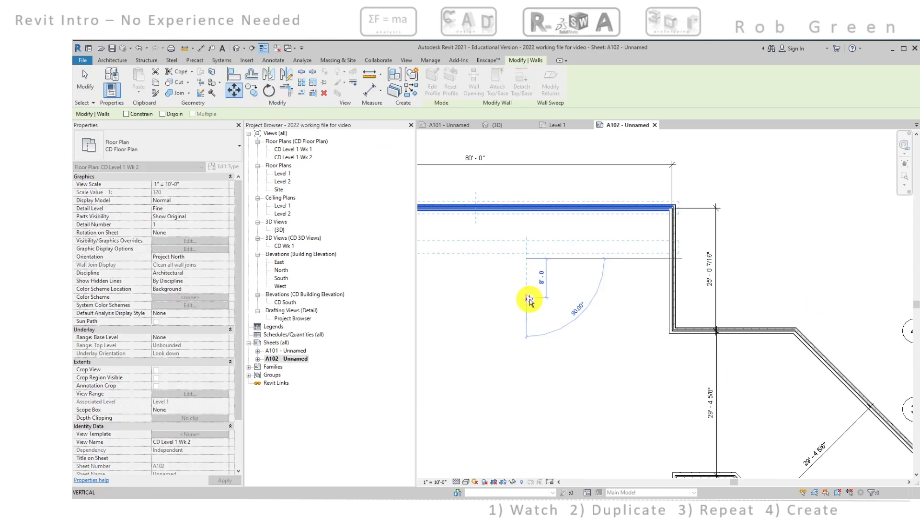
{"action": "type", "text": "7/16\""}
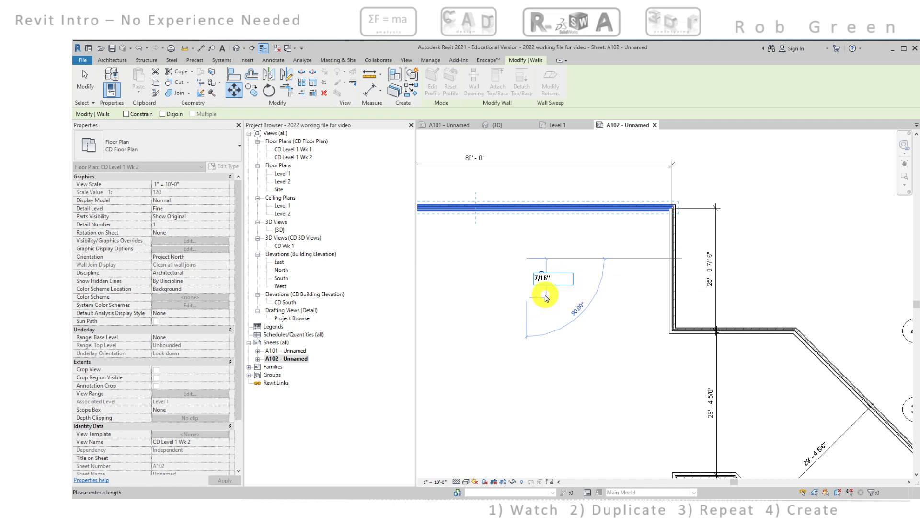
{"action": "key", "text": "Return"}
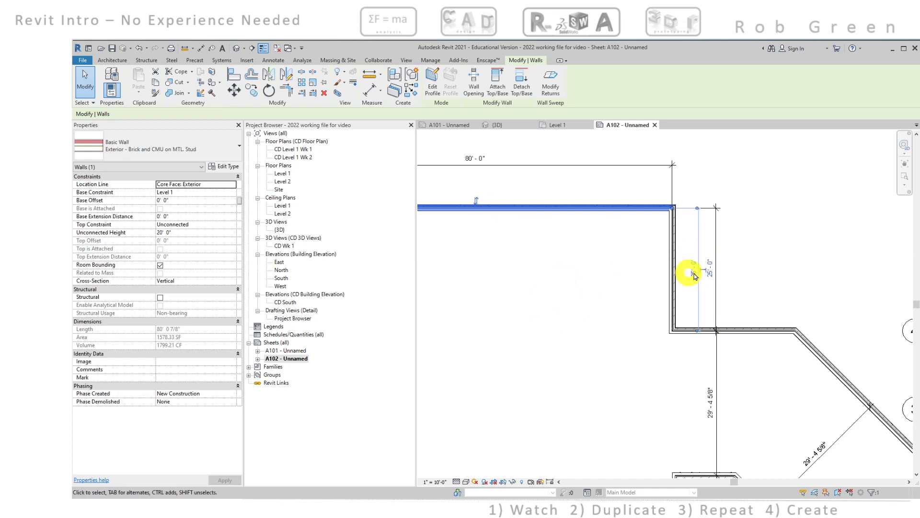
{"action": "left_click", "coordinate": [711, 270]}
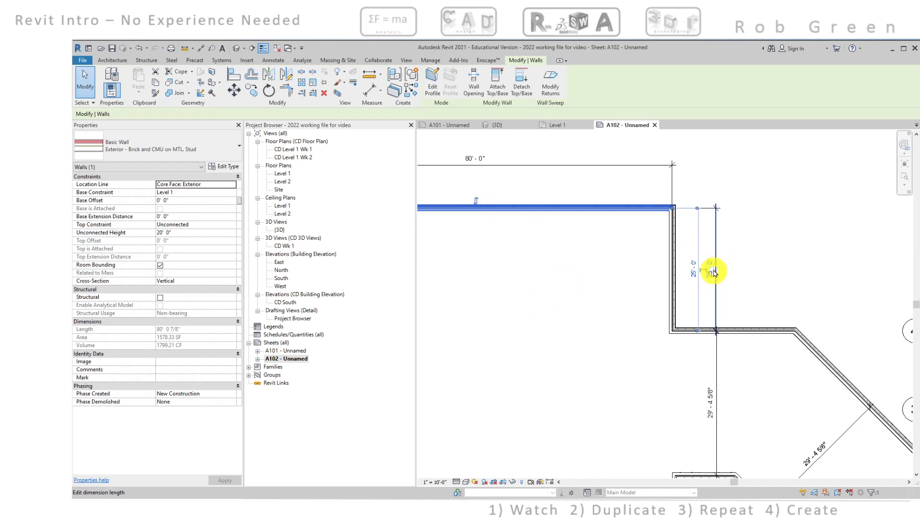
{"action": "left_click", "coordinate": [729, 269]}
Nudge the west room's south wall southward until the room's overall depth dimension reads 75'-0 3/16"
{"action": "scroll", "coordinate": [735, 291], "scroll_direction": "down", "scroll_amount": 3}
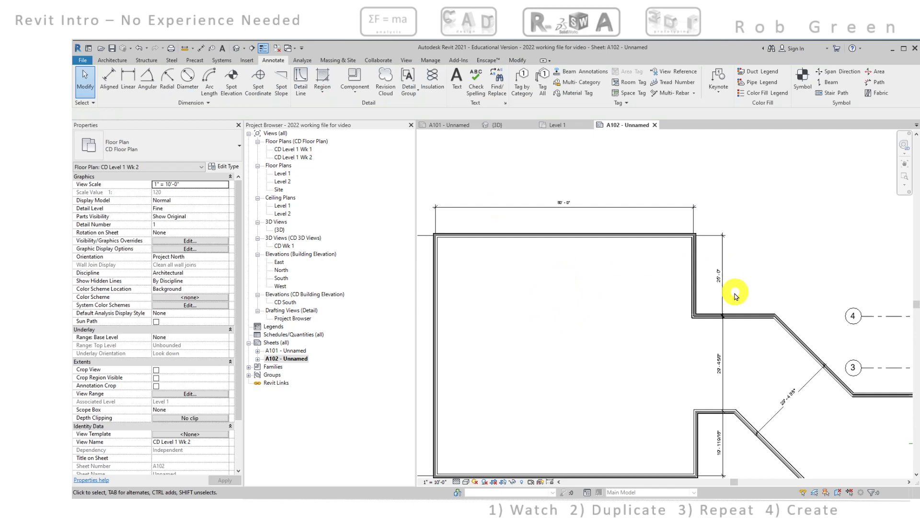
{"action": "middle_click_drag", "start_coordinate": [629, 322], "coordinate": [691, 279]}
{"action": "scroll", "coordinate": [537, 297], "scroll_direction": "up", "scroll_amount": 3}
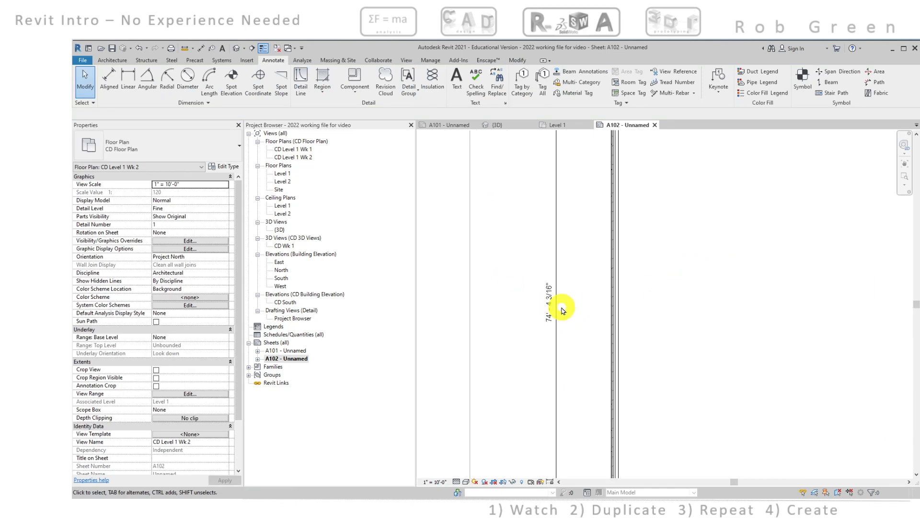
{"action": "scroll", "coordinate": [561, 309], "scroll_direction": "down", "scroll_amount": 4}
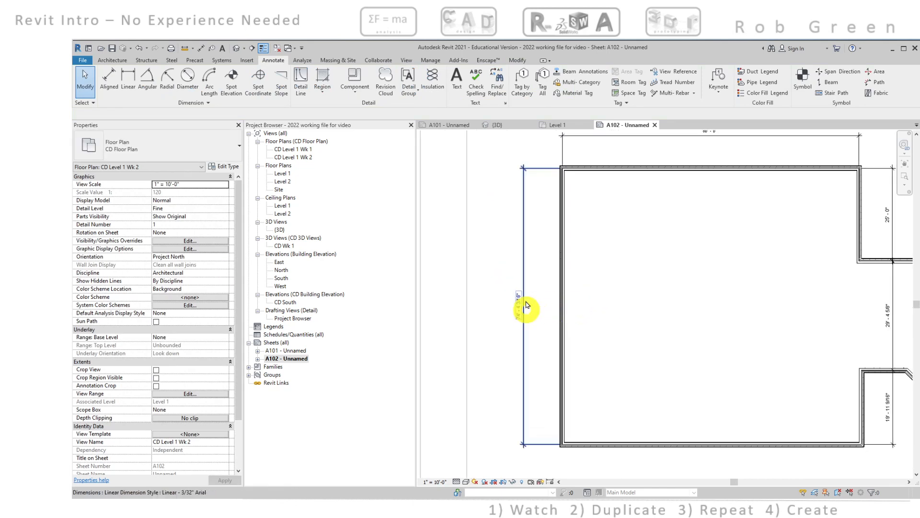
{"action": "scroll", "coordinate": [529, 311], "scroll_direction": "up", "scroll_amount": 4}
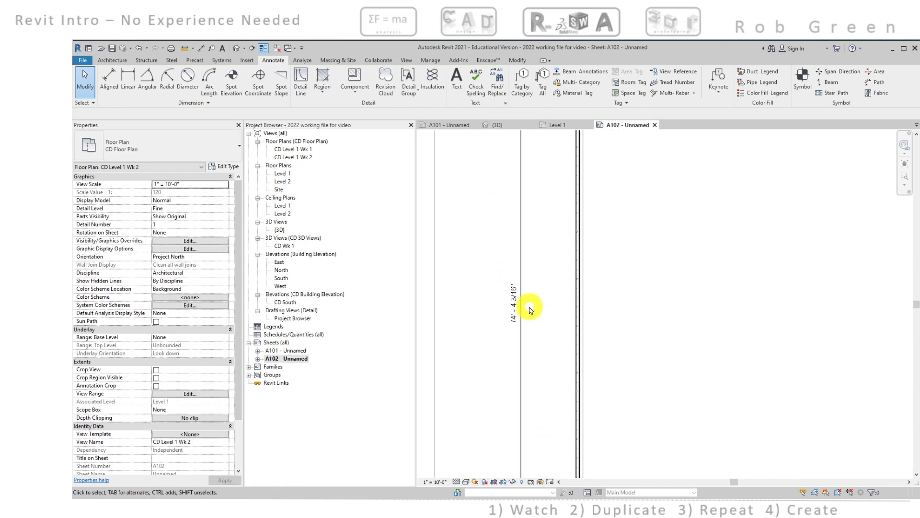
{"action": "scroll", "coordinate": [529, 311], "scroll_direction": "down", "scroll_amount": 4}
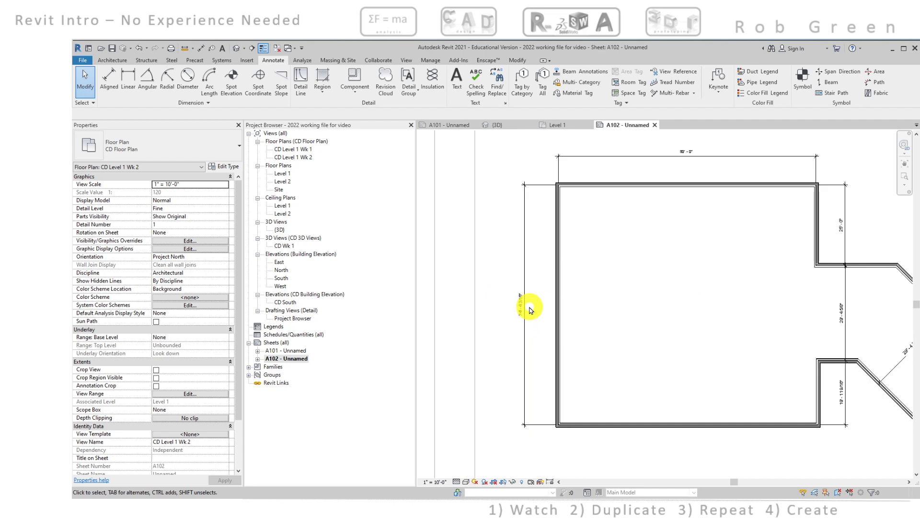
{"action": "left_click", "coordinate": [576, 412]}
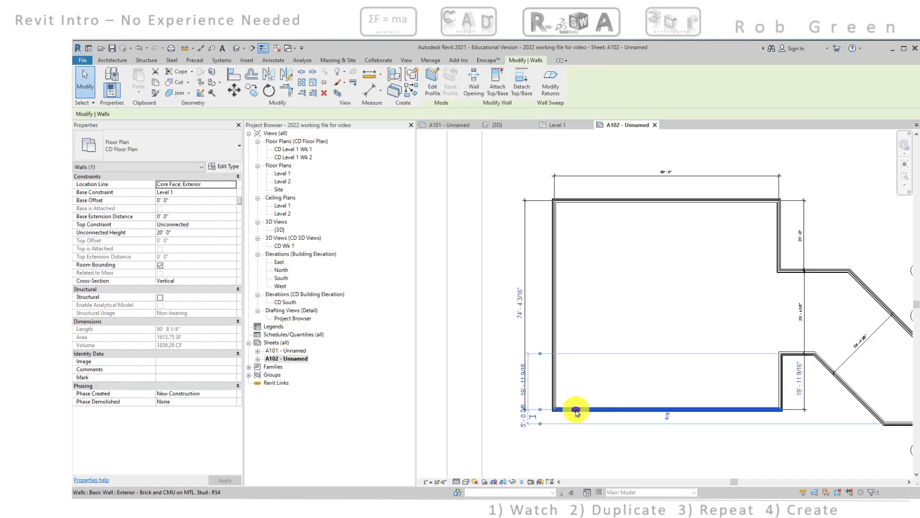
{"action": "scroll", "coordinate": [573, 405], "scroll_direction": "up", "scroll_amount": 3}
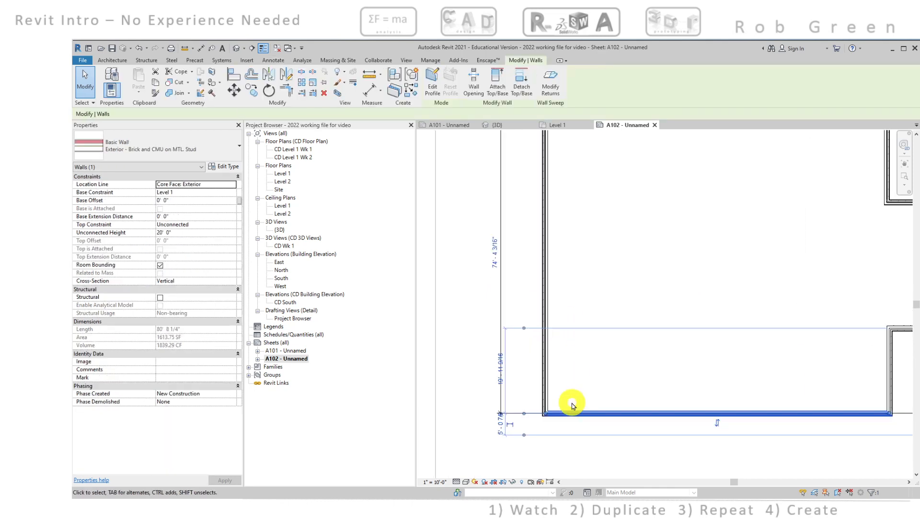
{"action": "key", "text": "Down"}
{"action": "key", "text": "Down"}
{"action": "key", "text": "Down"}
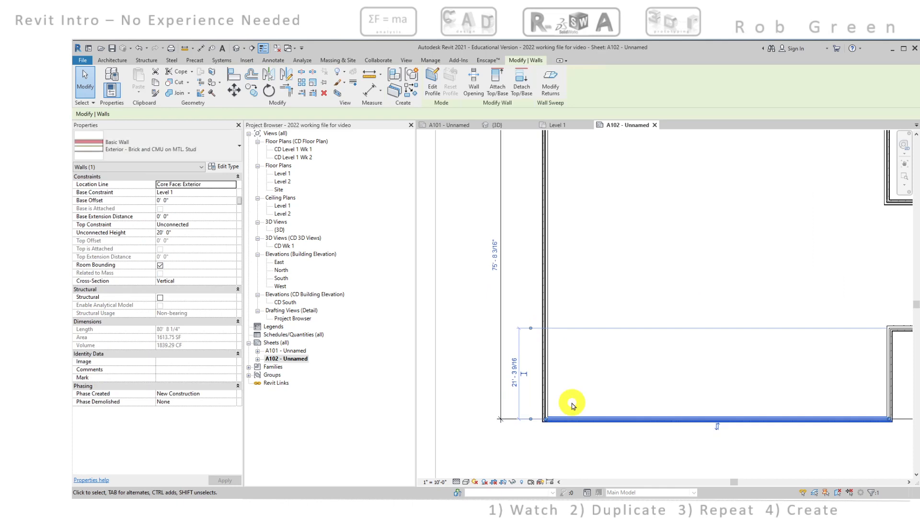
{"action": "key", "text": "Up"}
{"action": "key", "text": "Up"}
{"action": "key", "text": "Up"}
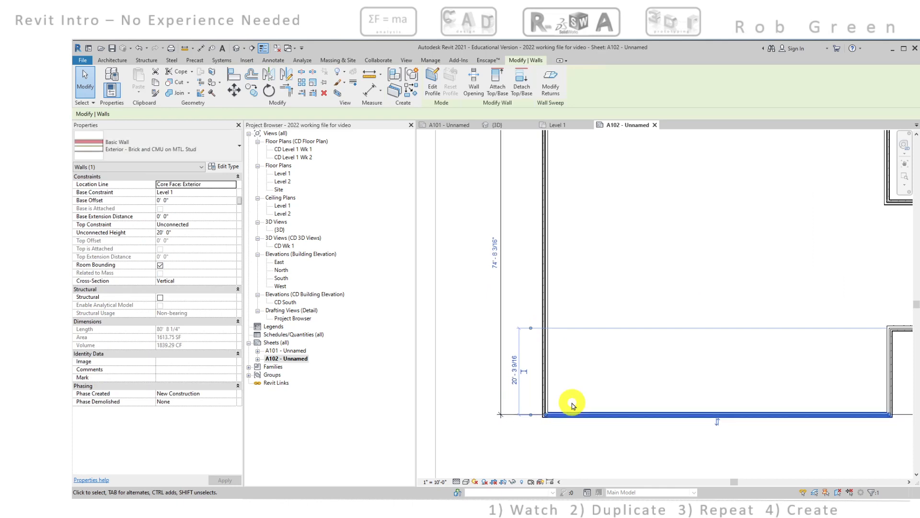
{"action": "key", "text": "Down"}
{"action": "key", "text": "Down"}
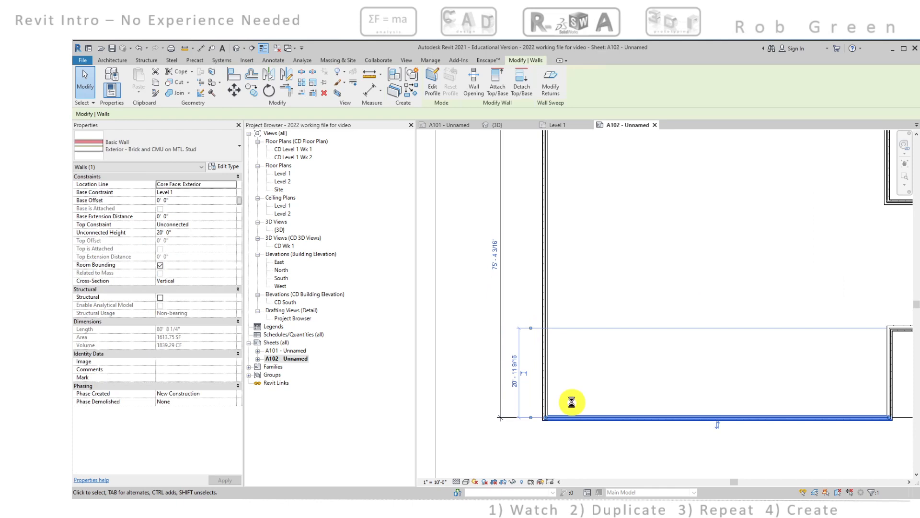
{"action": "key", "text": "Up"}
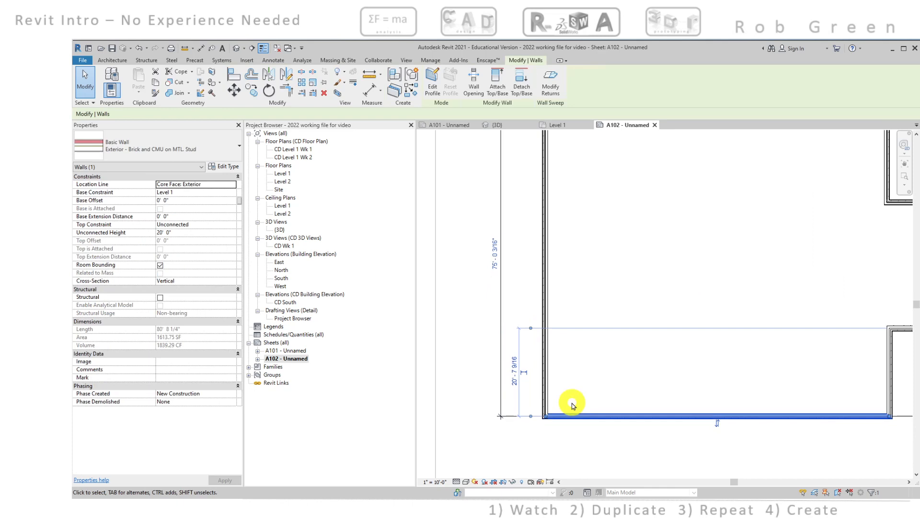
Try a finer 3" nudge of the west room's south wall northward and reverse it
{"action": "scroll", "coordinate": [574, 405], "scroll_direction": "up", "scroll_amount": 1}
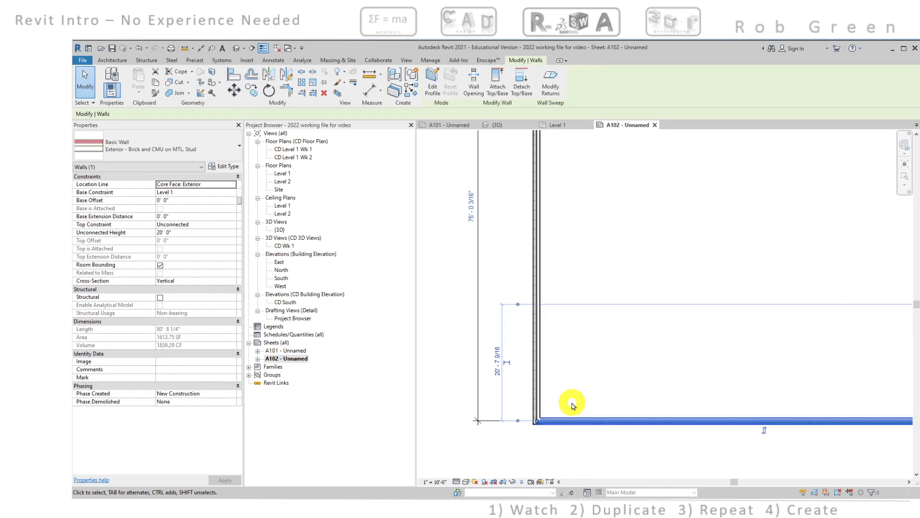
{"action": "scroll", "coordinate": [574, 406], "scroll_direction": "up", "scroll_amount": 2}
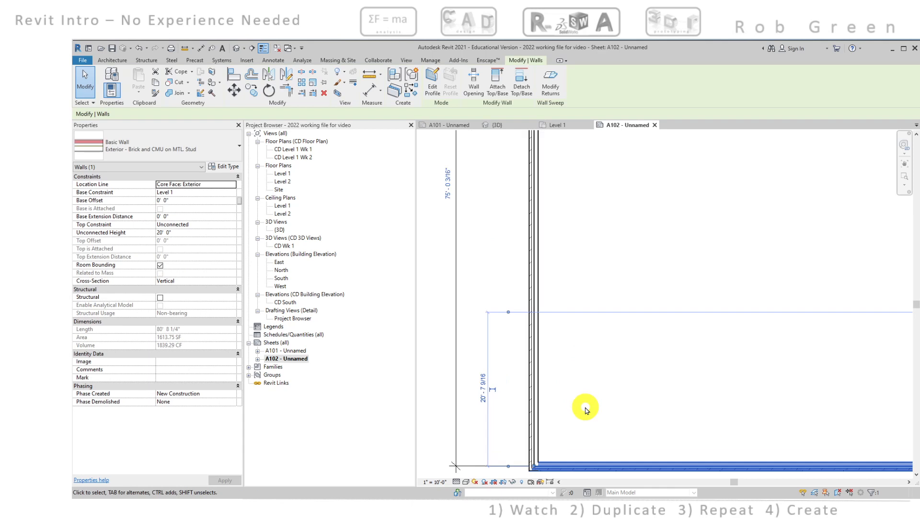
{"action": "key", "text": "Up"}
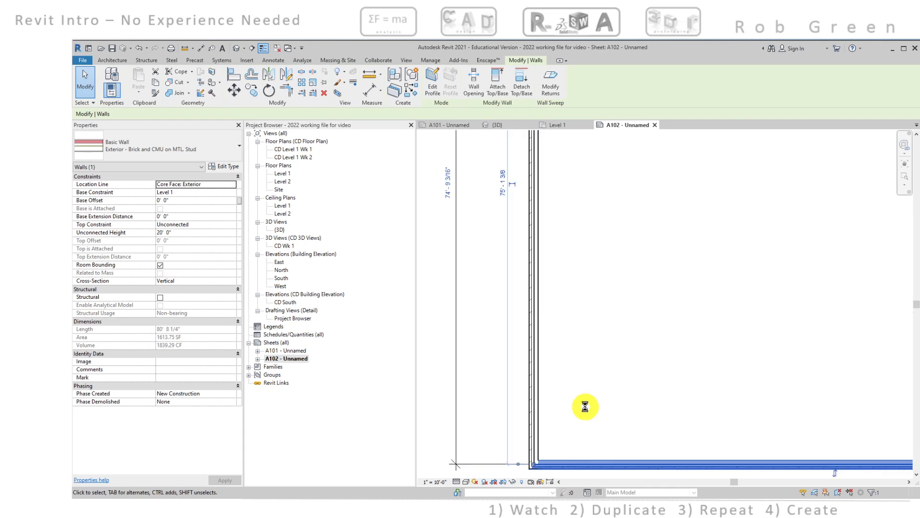
{"action": "key", "text": "Down"}
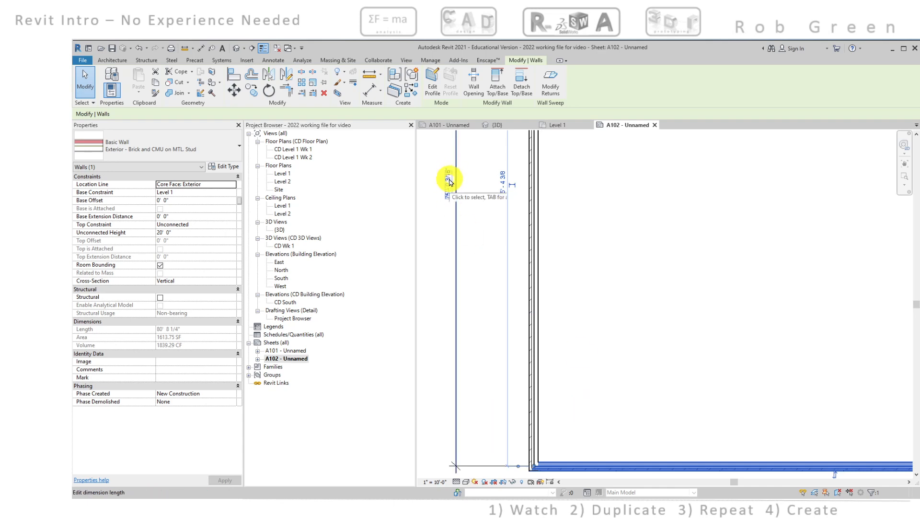
Move the west room's south wall 3/16" north
{"action": "scroll", "coordinate": [664, 328], "scroll_direction": "down", "scroll_amount": 3}
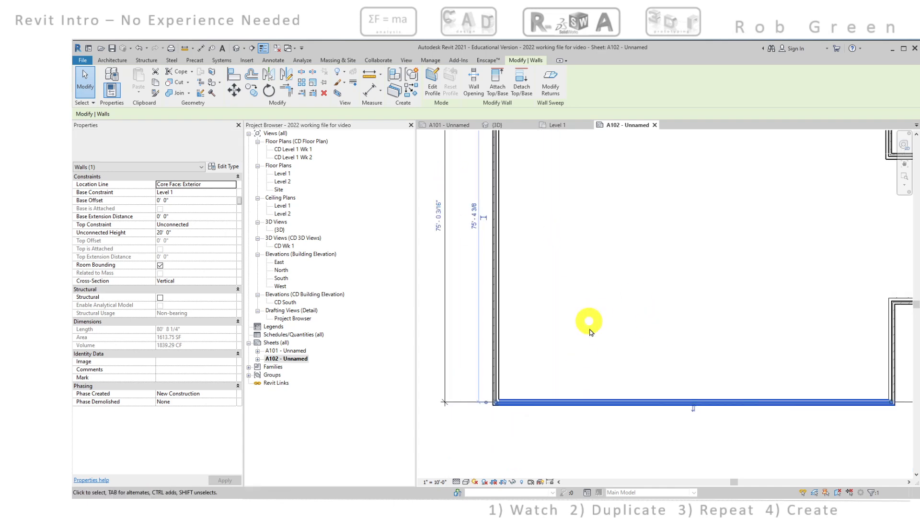
{"action": "left_click", "coordinate": [235, 90]}
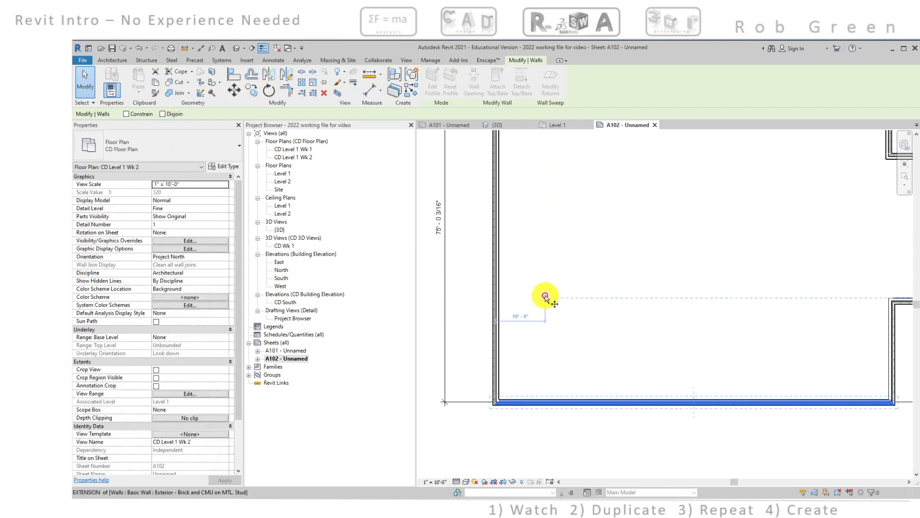
{"action": "left_click", "coordinate": [574, 304]}
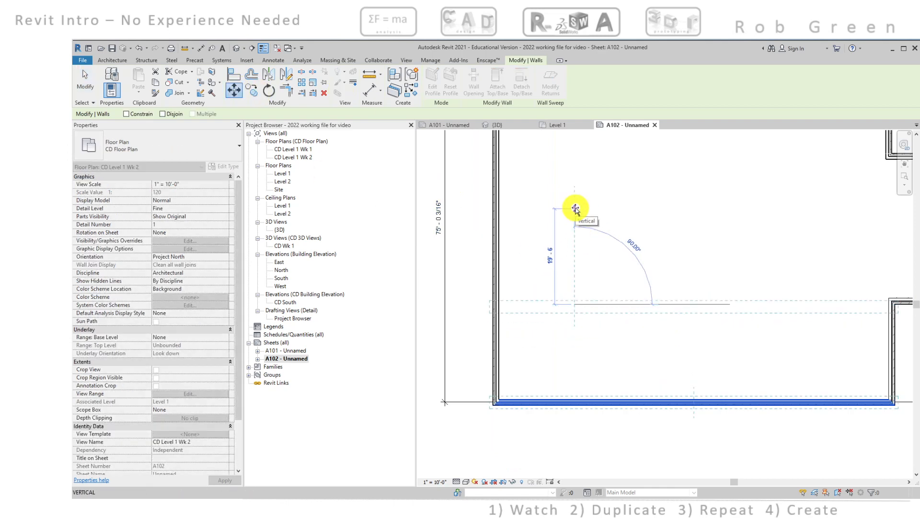
{"action": "type", "text": "3/16'"}
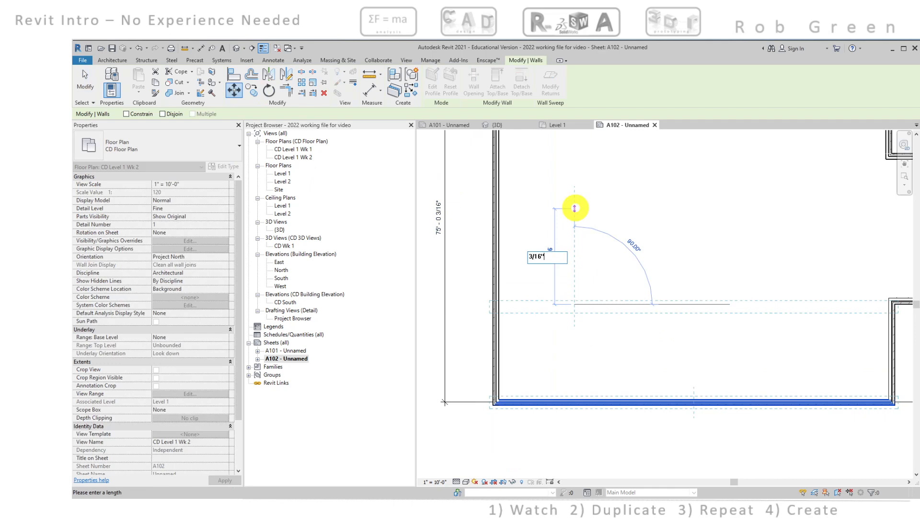
{"action": "key", "text": "Return"}
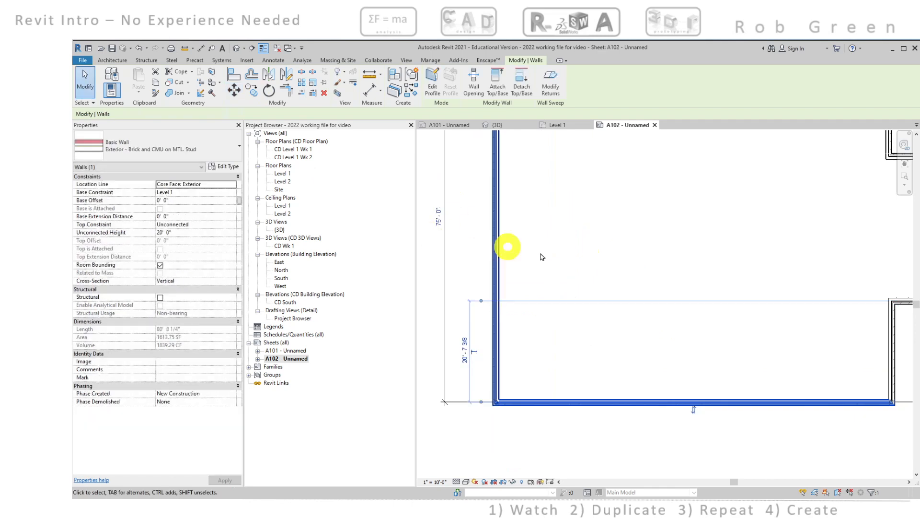
{"action": "left_click", "coordinate": [586, 254]}
Nudge the short horizontal wall at the corridor's southwest corner north until the segment dimension below it reads 25'-11 3/8"
{"action": "scroll", "coordinate": [623, 252], "scroll_direction": "down", "scroll_amount": 2}
{"action": "middle_click_drag", "start_coordinate": [678, 265], "coordinate": [531, 325]}
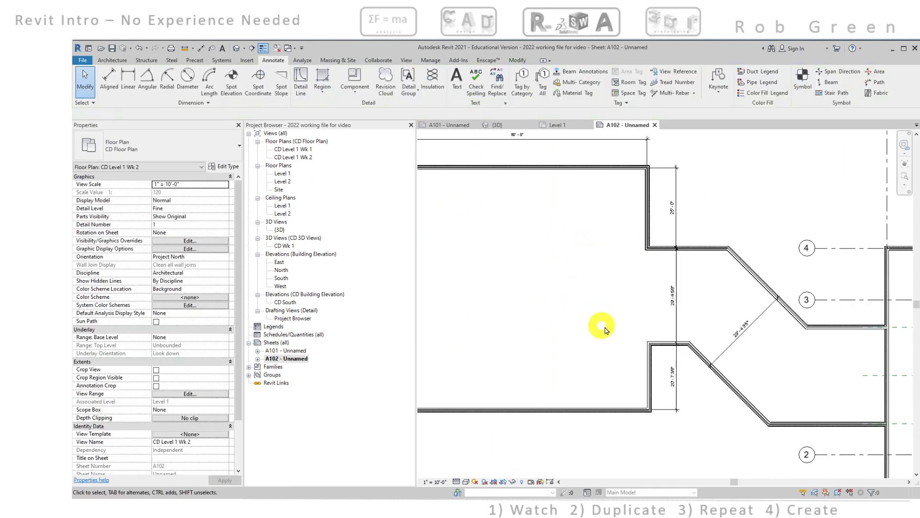
{"action": "scroll", "coordinate": [676, 365], "scroll_direction": "up", "scroll_amount": 2}
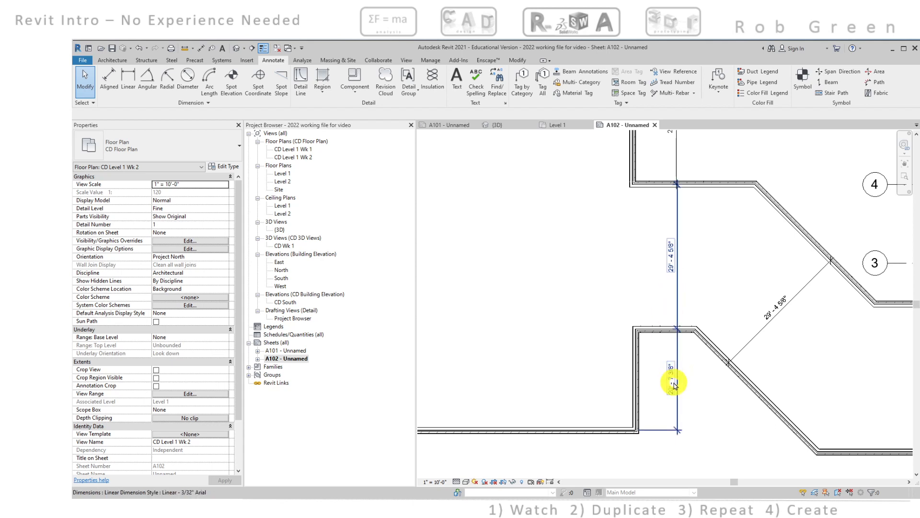
{"action": "left_click", "coordinate": [655, 328]}
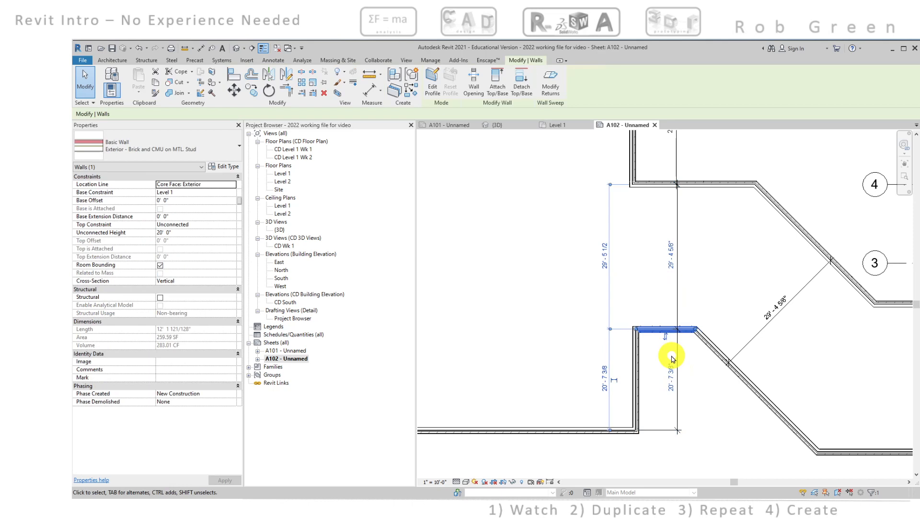
{"action": "key", "text": "Escape"}
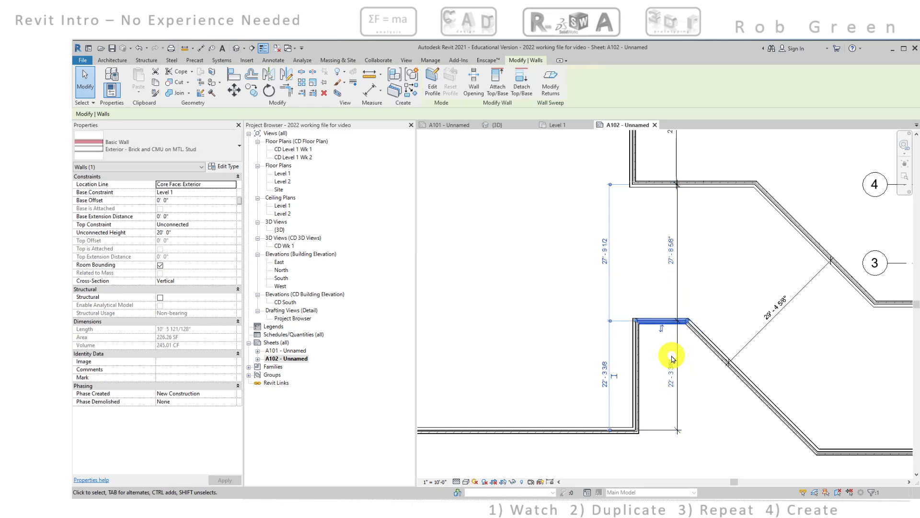
{"action": "key", "text": "Up"}
{"action": "key", "text": "Up"}
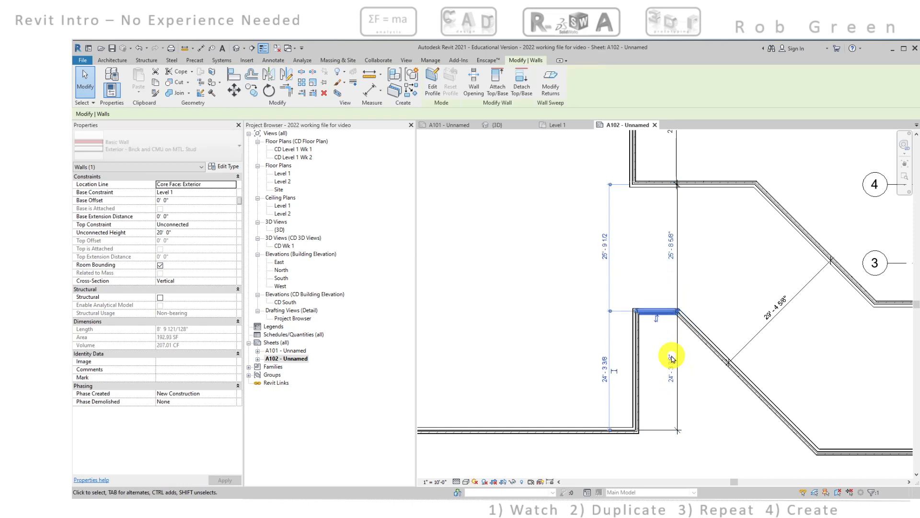
{"action": "key", "text": "Up"}
{"action": "key", "text": "Up"}
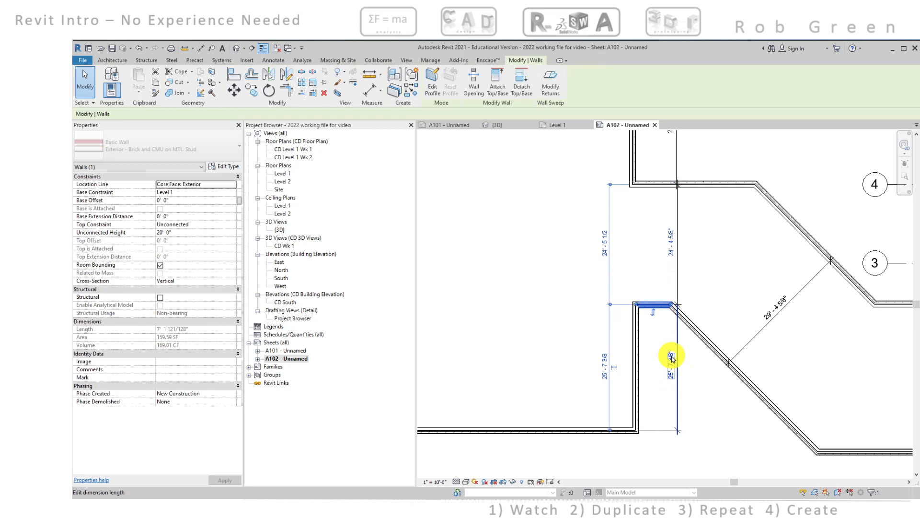
{"action": "key", "text": "Down"}
{"action": "key", "text": "Down"}
{"action": "key", "text": "Down"}
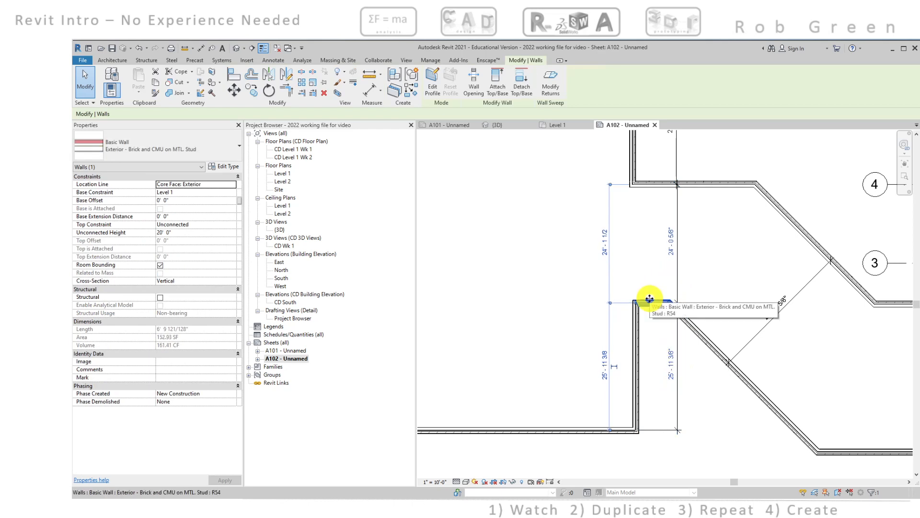
Move the short horizontal wall at the corridor's southwest corner 5/8" north
{"action": "left_click", "coordinate": [235, 91]}
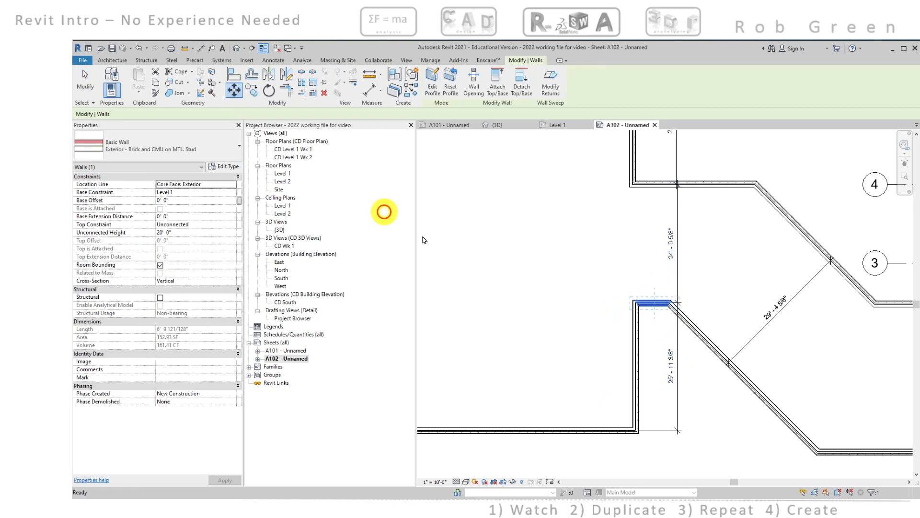
{"action": "left_click", "coordinate": [517, 299]}
{"action": "type", "text": "5"}
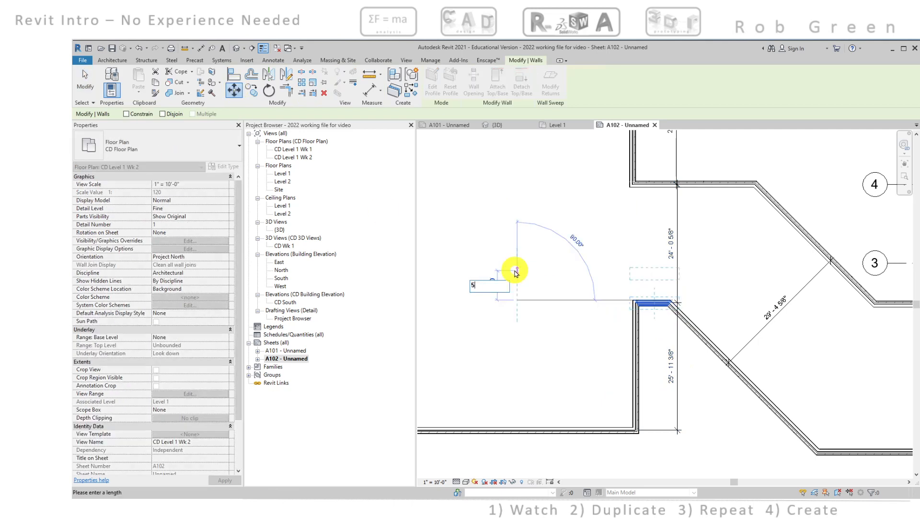
{"action": "type", "text": "/8\""}
{"action": "key", "text": "Return"}
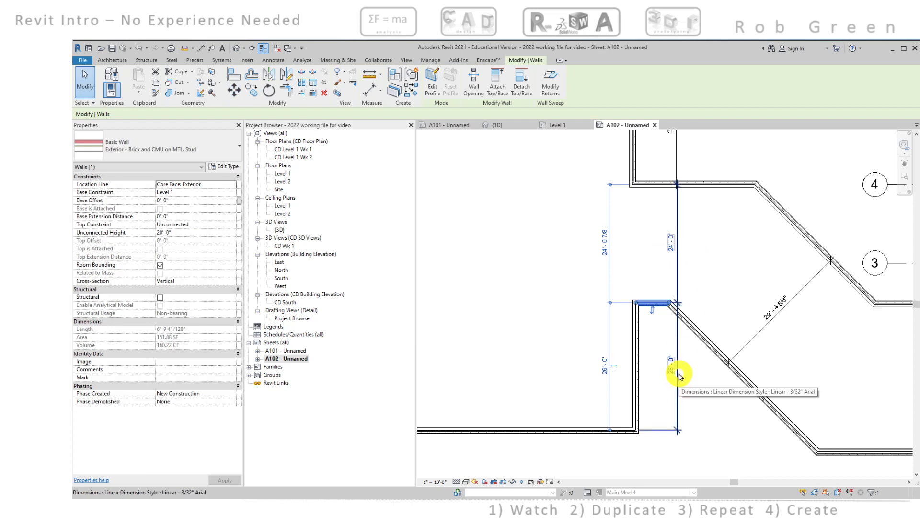
Move the same short corridor wall 1' south so the dimensions above and below it are both 25'-0"
{"action": "left_click", "coordinate": [234, 90]}
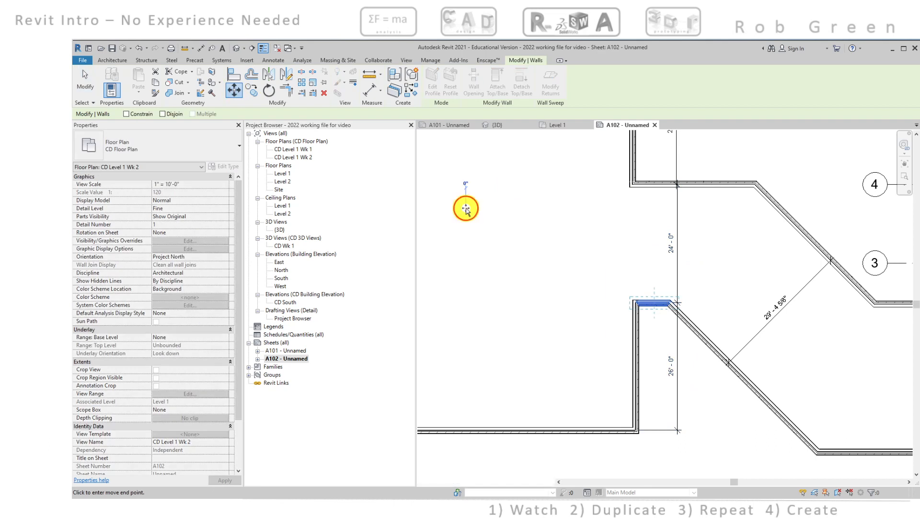
{"action": "left_click", "coordinate": [466, 207]}
{"action": "left_click", "coordinate": [467, 230]}
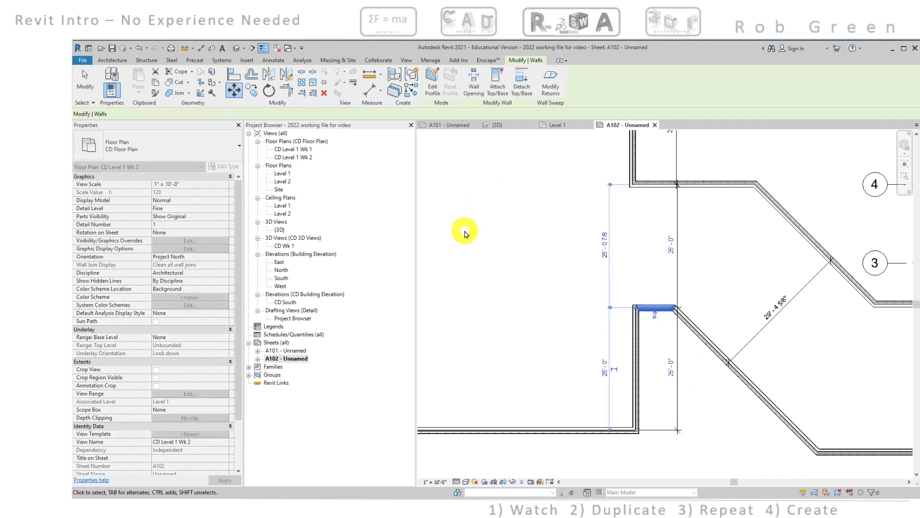
Review the west room's overall dimensions and the segment dimensions along its east side for whole-foot values
{"action": "scroll", "coordinate": [718, 317], "scroll_direction": "down", "scroll_amount": 2}
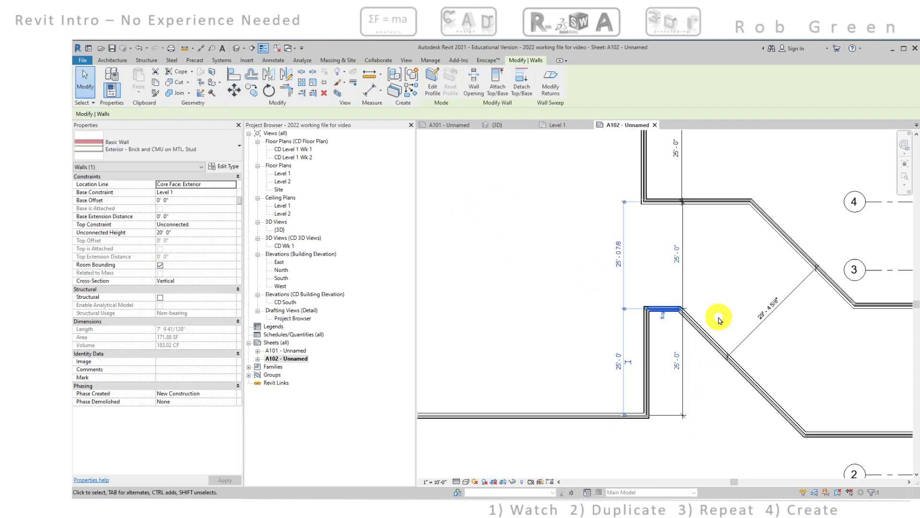
{"action": "middle_click_drag", "start_coordinate": [723, 306], "coordinate": [739, 362]}
{"action": "middle_click_drag", "start_coordinate": [673, 286], "coordinate": [794, 306]}
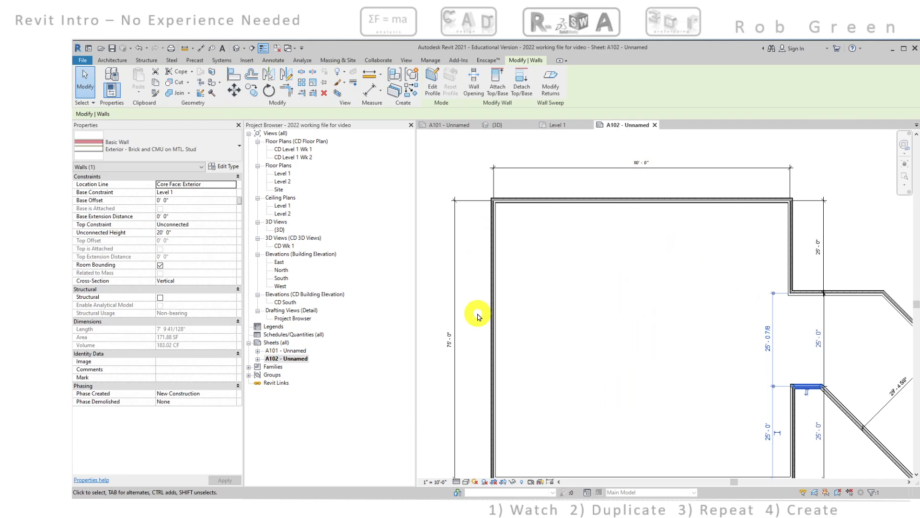
{"action": "scroll", "coordinate": [653, 365], "scroll_direction": "down", "scroll_amount": 1}
{"action": "middle_click_drag", "start_coordinate": [653, 364], "coordinate": [595, 333]}
{"action": "scroll", "coordinate": [713, 340], "scroll_direction": "up", "scroll_amount": 2}
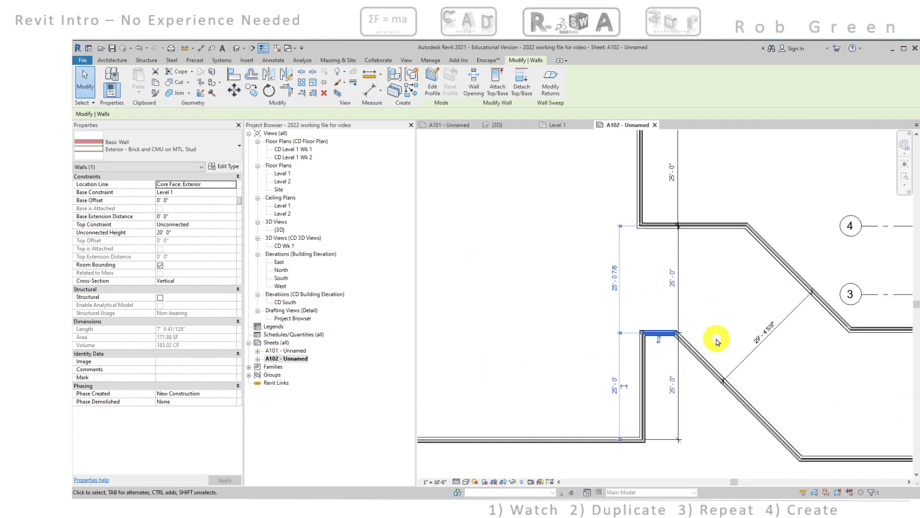
{"action": "middle_click_drag", "start_coordinate": [751, 363], "coordinate": [685, 353]}
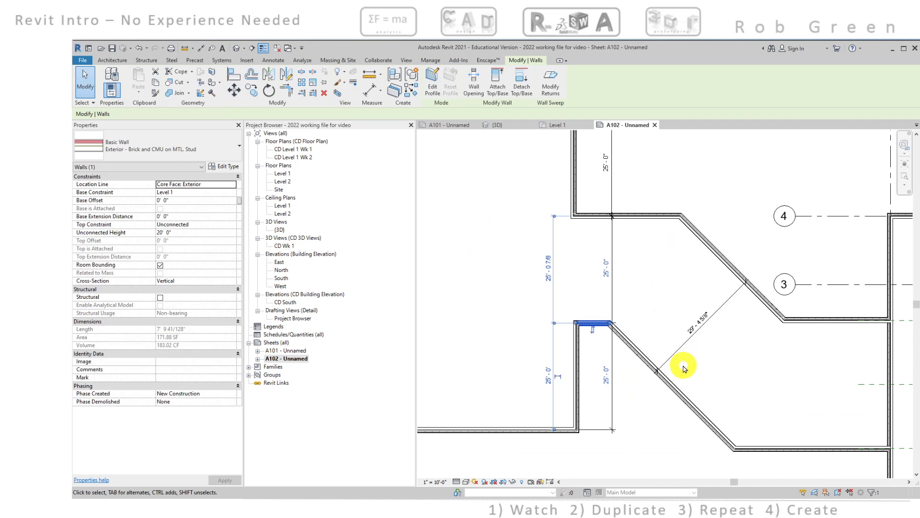
Nudge the corridor's lower diagonal wall toward the upper one until the width dimension between them reads 25'-1 1/32"
{"action": "left_click", "coordinate": [672, 385]}
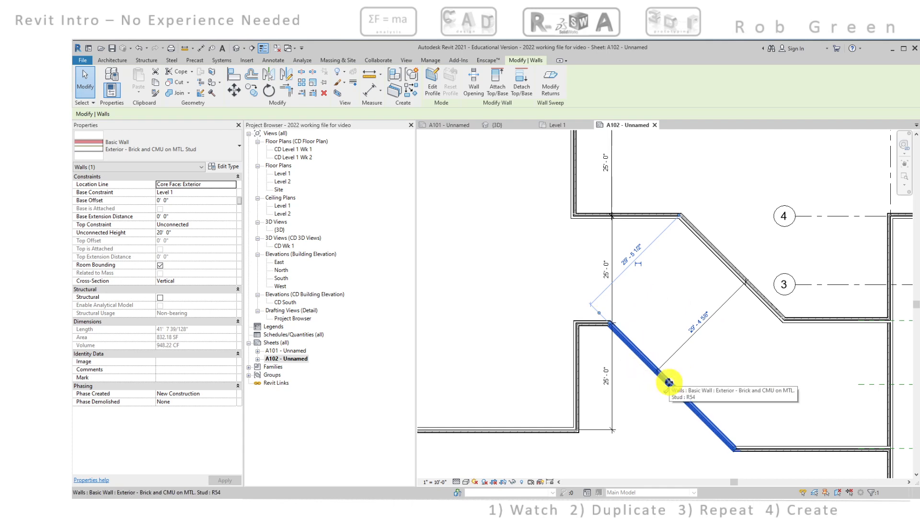
{"action": "left_click_drag", "start_coordinate": [671, 375], "coordinate": [679, 374]}
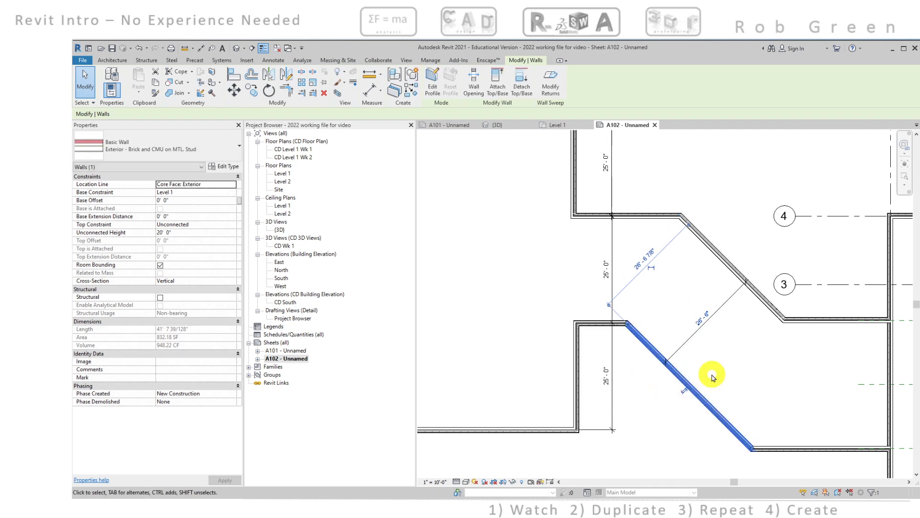
{"action": "key", "text": "Right"}
{"action": "key", "text": "Right"}
{"action": "key", "text": "Right"}
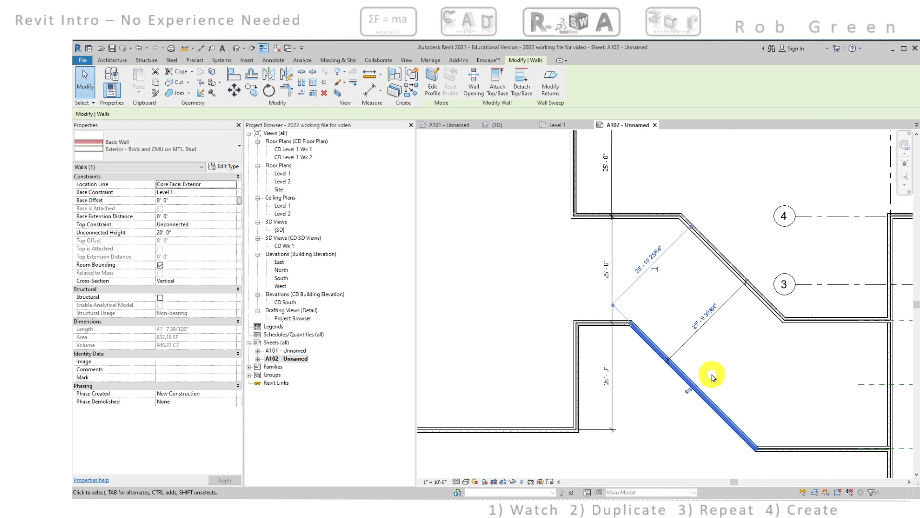
{"action": "key", "text": "Right"}
{"action": "key", "text": "Right"}
{"action": "key", "text": "Right"}
{"action": "key", "text": "Right"}
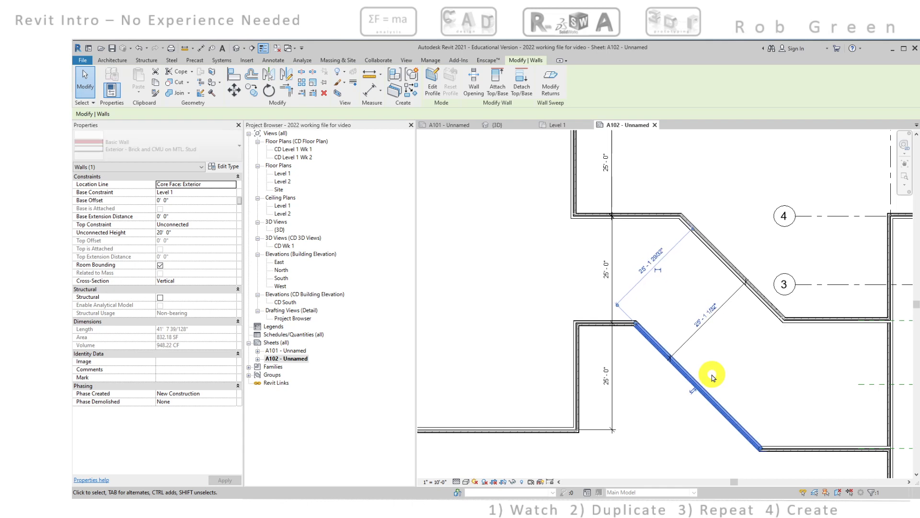
{"action": "key", "text": "Left"}
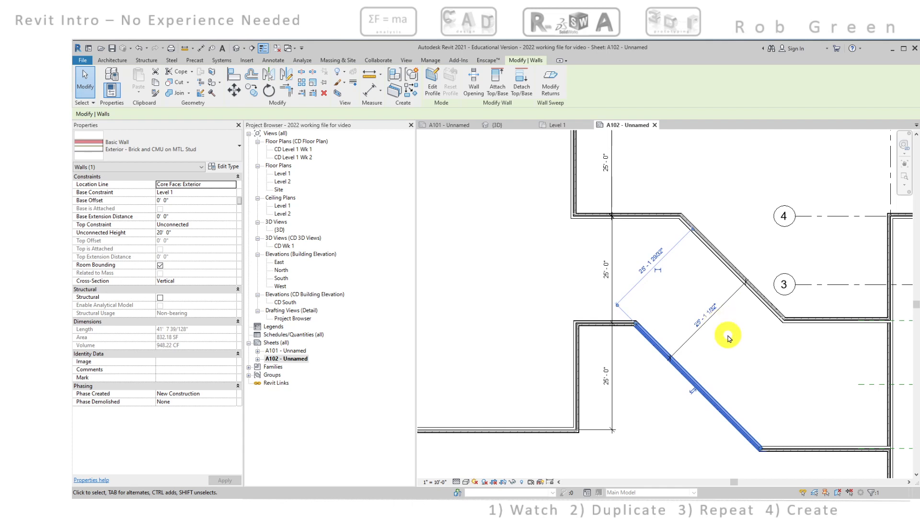
Set the width dimension between the two diagonal corridor walls to 25'
{"action": "scroll", "coordinate": [728, 338], "scroll_direction": "up", "scroll_amount": 2}
{"action": "left_click", "coordinate": [698, 305]}
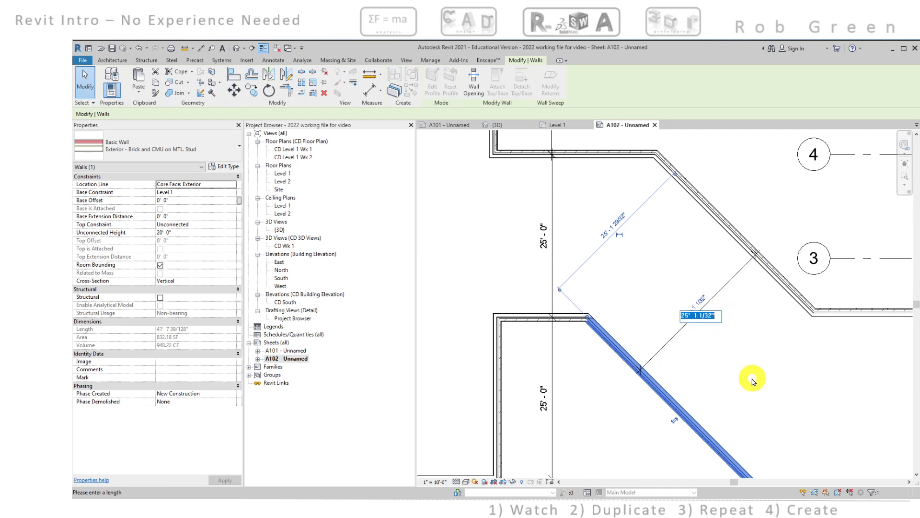
{"action": "type", "text": "2"}
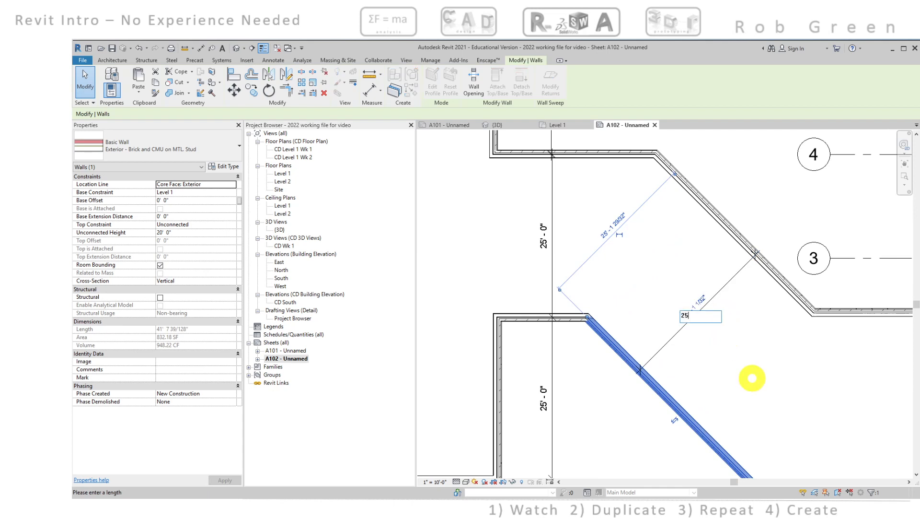
{"action": "type", "text": "5"}
{"action": "key", "text": "Return"}
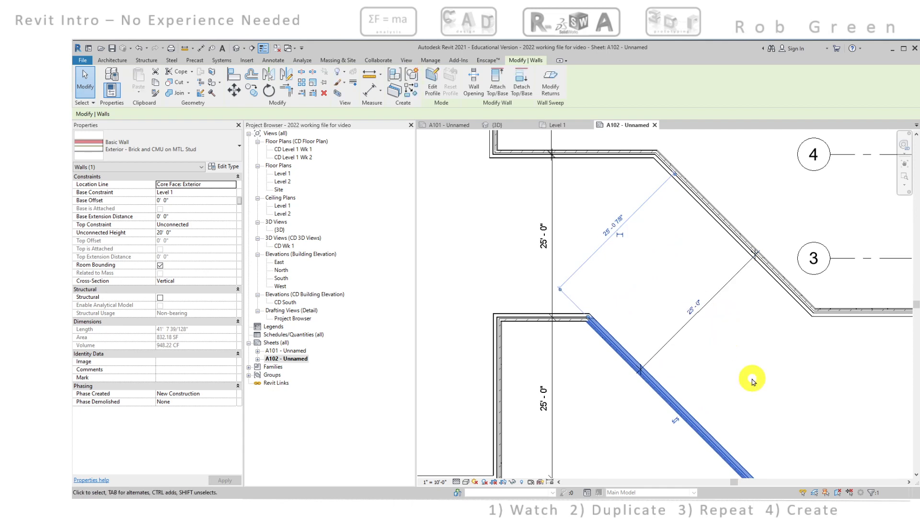
{"action": "left_click", "coordinate": [700, 372]}
Move the lower diagonal wall southwest until the diagonal corridor width reads 30'-0", and flip the wall's orientation
{"action": "scroll", "coordinate": [700, 372], "scroll_direction": "down", "scroll_amount": 3}
{"action": "middle_click_drag", "start_coordinate": [707, 367], "coordinate": [693, 355]}
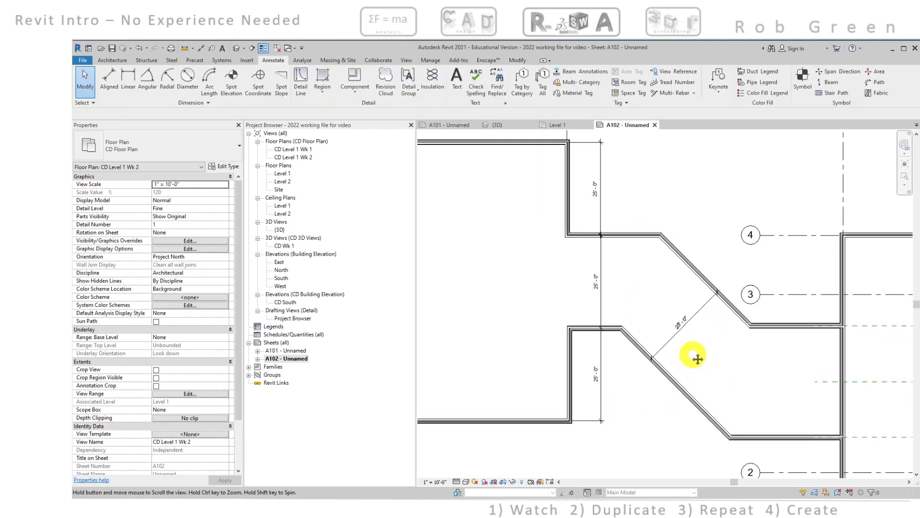
{"action": "left_click", "coordinate": [664, 369]}
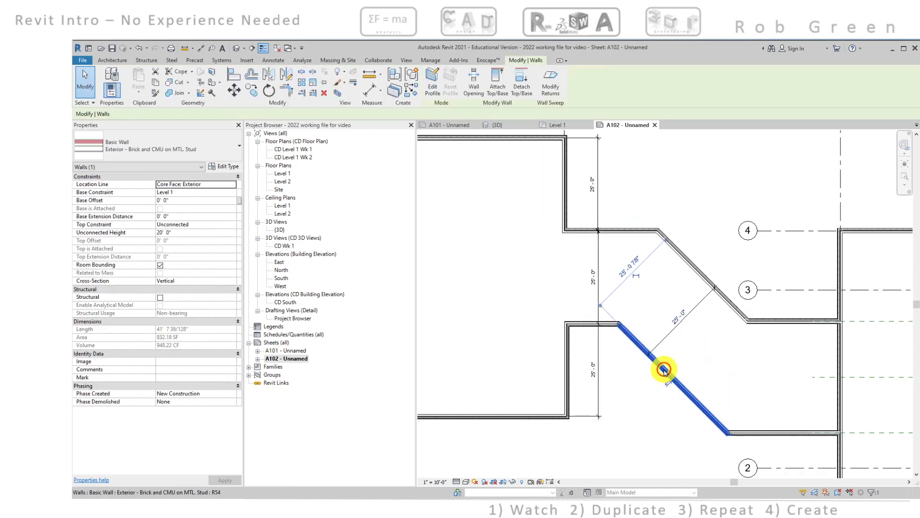
{"action": "left_click_drag", "start_coordinate": [663, 369], "coordinate": [649, 382]}
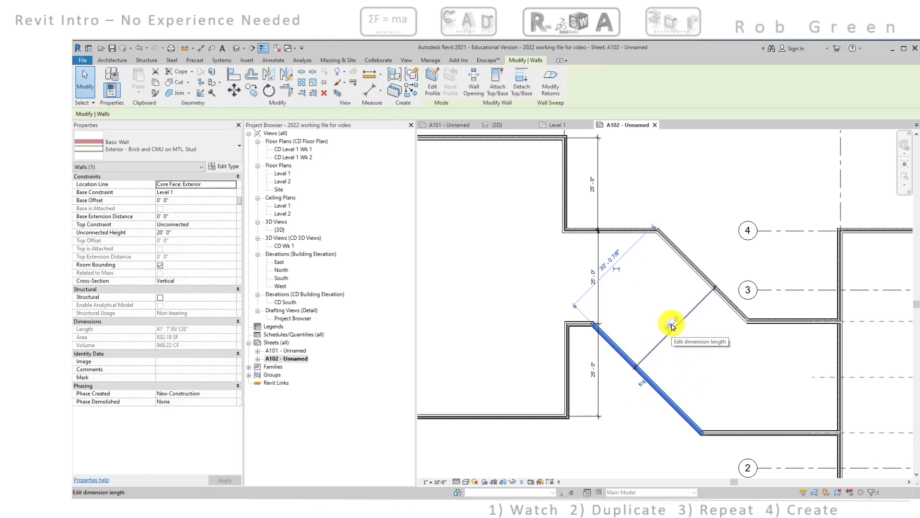
{"action": "left_click", "coordinate": [648, 382]}
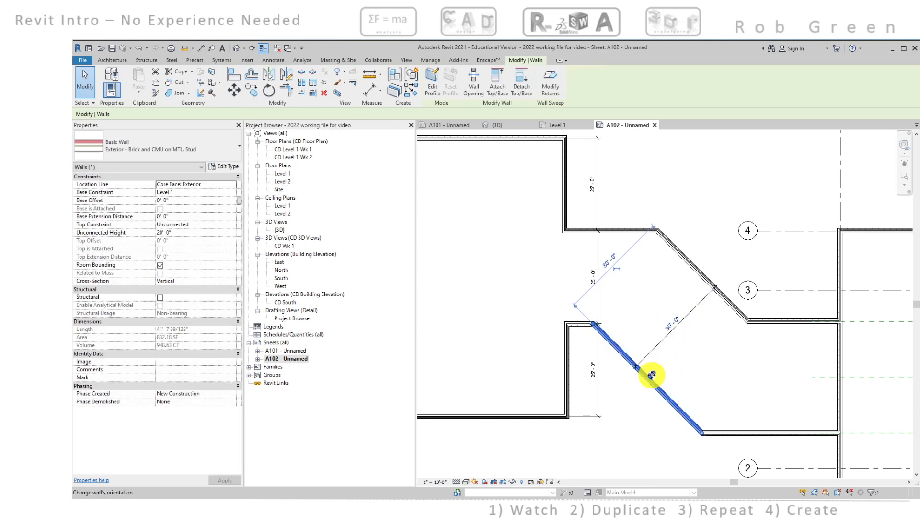
{"action": "left_click", "coordinate": [652, 374]}
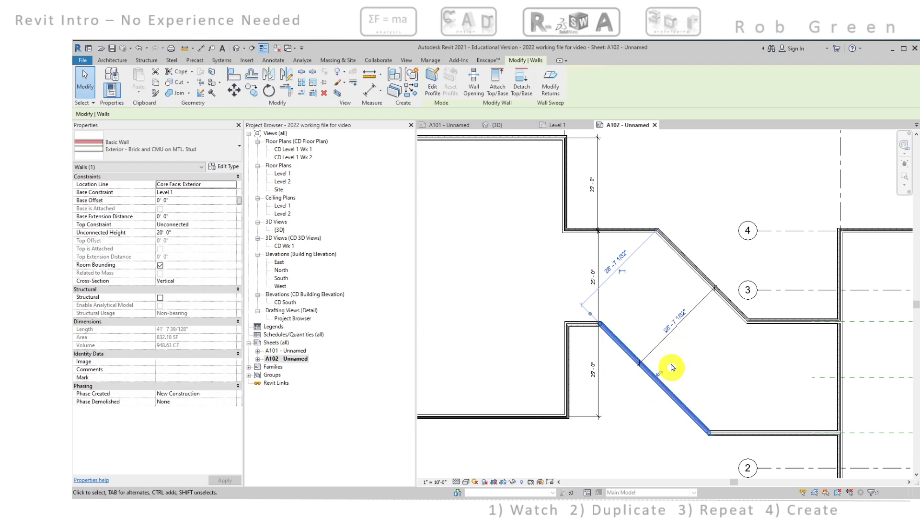
Set the flipped lower diagonal wall's distance from the upper diagonal wall back to 25'
{"action": "left_click", "coordinate": [671, 322]}
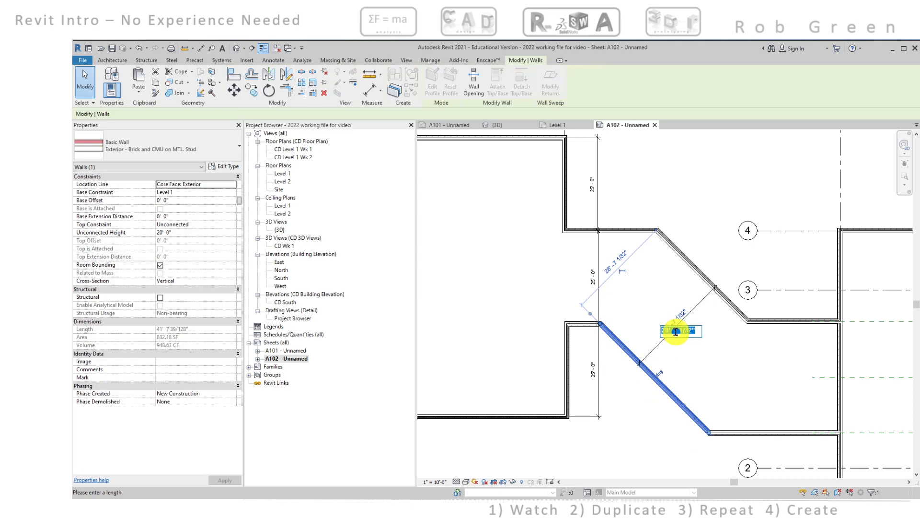
{"action": "type", "text": "25"}
{"action": "key", "text": "Return"}
{"action": "left_click", "coordinate": [708, 352]}
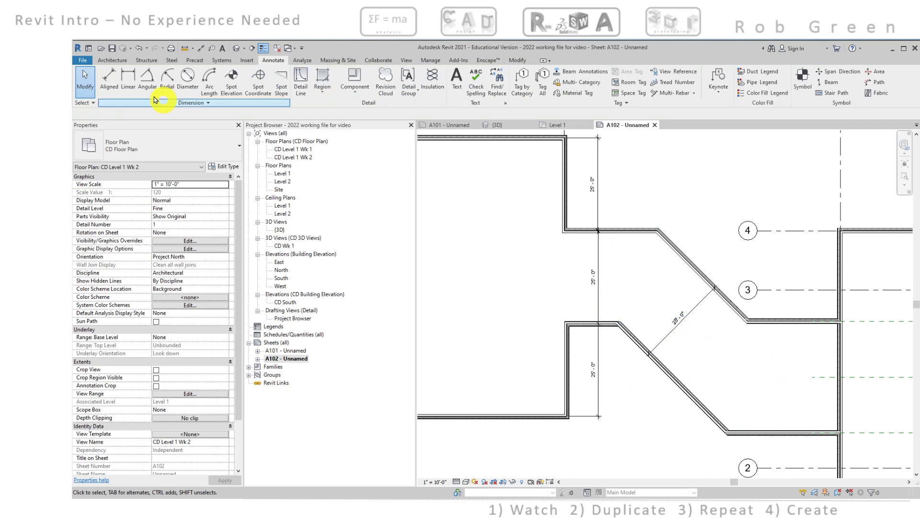
Add an aligned dimension between the stud faces of the two horizontal corridor walls beside the diagonal section
{"action": "left_click", "coordinate": [109, 80]}
{"action": "scroll", "coordinate": [767, 335], "scroll_direction": "up", "scroll_amount": 5}
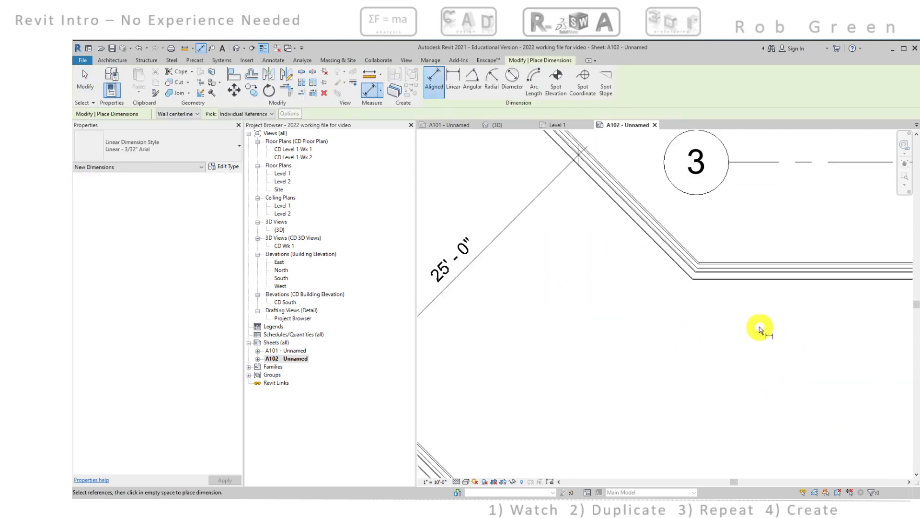
{"action": "scroll", "coordinate": [727, 274], "scroll_direction": "up", "scroll_amount": 5}
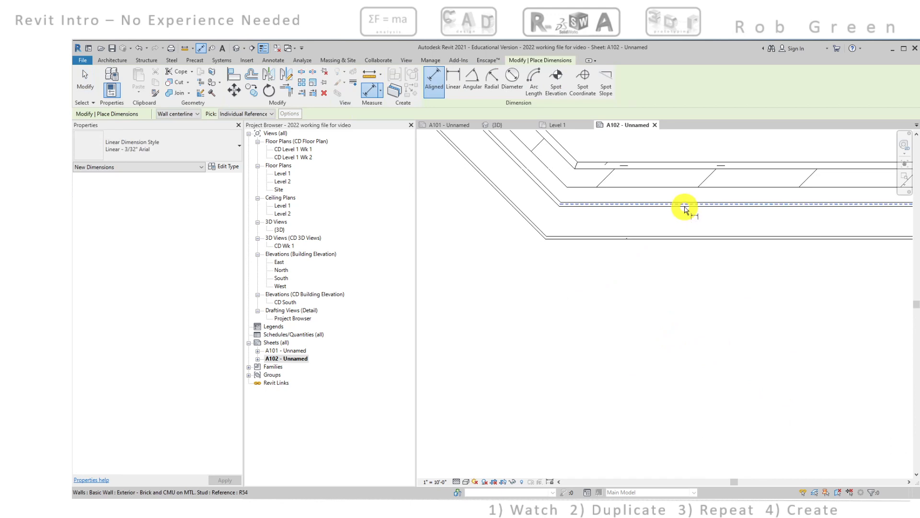
{"action": "left_click", "coordinate": [684, 207]}
{"action": "scroll", "coordinate": [686, 356], "scroll_direction": "down", "scroll_amount": 6}
{"action": "middle_click_drag", "start_coordinate": [702, 429], "coordinate": [705, 249]}
{"action": "middle_click_drag", "start_coordinate": [702, 422], "coordinate": [702, 371]}
{"action": "scroll", "coordinate": [680, 362], "scroll_direction": "up", "scroll_amount": 5}
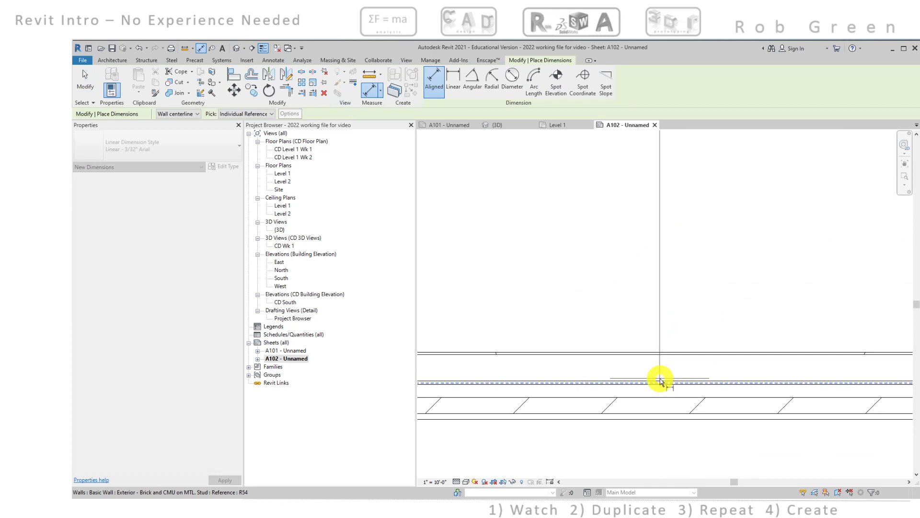
{"action": "left_click", "coordinate": [660, 382]}
{"action": "scroll", "coordinate": [662, 376], "scroll_direction": "down", "scroll_amount": 3}
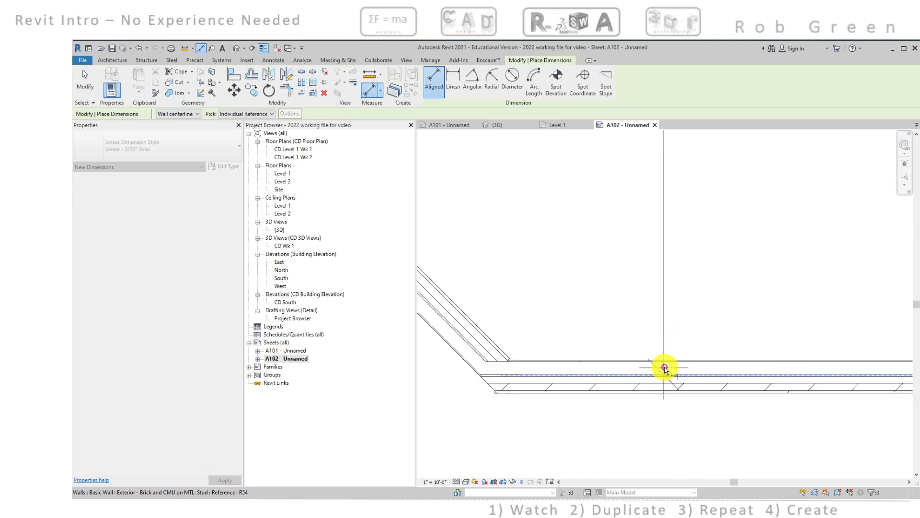
{"action": "mouse_move", "coordinate": [663, 366]}
{"action": "middle_mouse_down"}
{"action": "mouse_move", "coordinate": [680, 288]}
{"action": "mouse_move", "coordinate": [821, 344]}
{"action": "middle_mouse_up"}
{"action": "left_click", "coordinate": [681, 286]}
{"action": "key", "text": "Escape"}
{"action": "scroll", "coordinate": [701, 278], "scroll_direction": "down", "scroll_amount": 4}
{"action": "scroll", "coordinate": [742, 316], "scroll_direction": "down", "scroll_amount": 2}
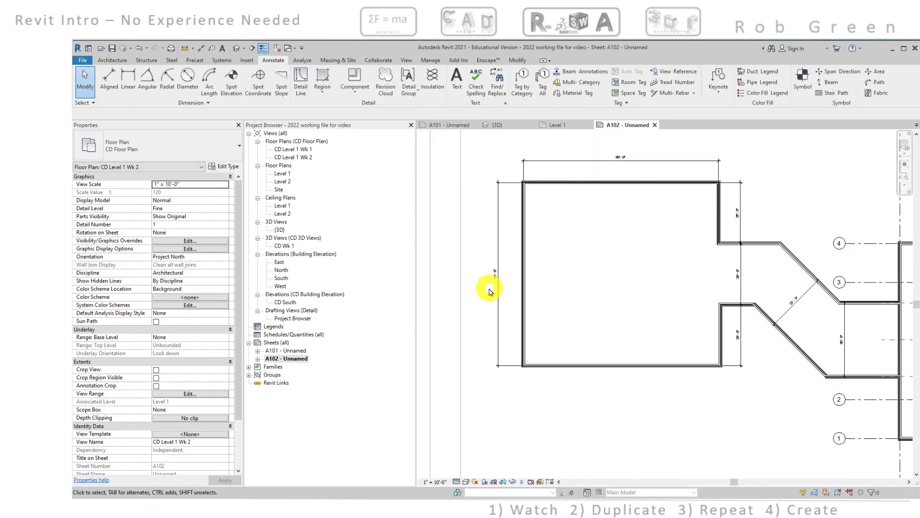
Delete the room's west exterior wall, opposite the corridor
{"action": "scroll", "coordinate": [508, 272], "scroll_direction": "up", "scroll_amount": 3}
{"action": "scroll", "coordinate": [508, 272], "scroll_direction": "down", "scroll_amount": 4}
{"action": "scroll", "coordinate": [559, 269], "scroll_direction": "up", "scroll_amount": 1}
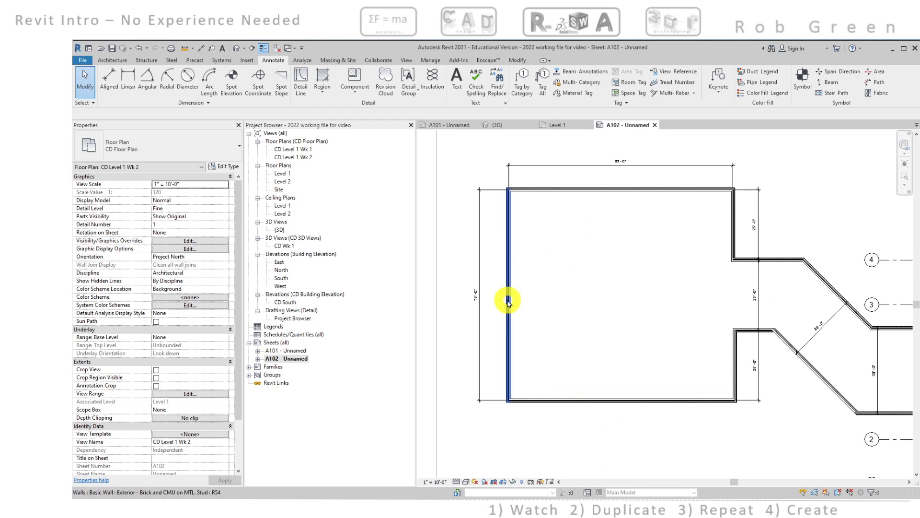
{"action": "middle_click_drag", "start_coordinate": [507, 297], "coordinate": [562, 318]}
{"action": "left_click", "coordinate": [554, 312]}
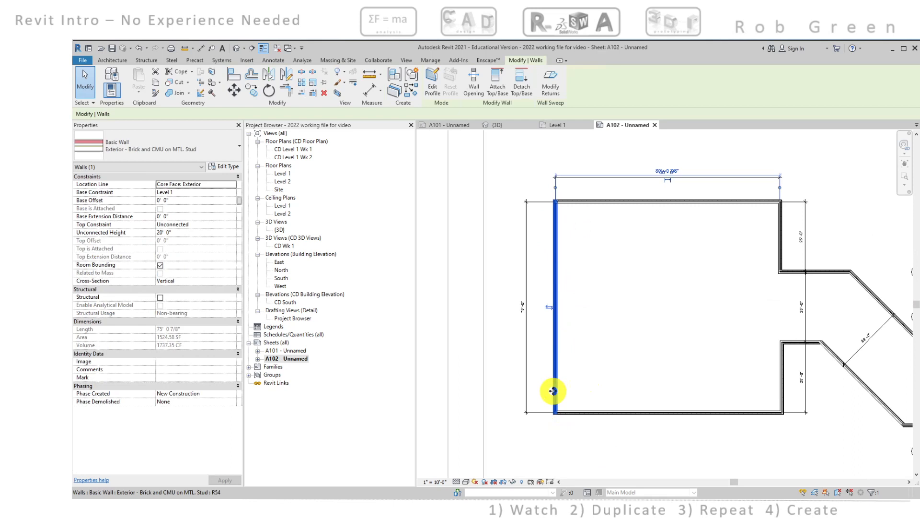
{"action": "left_click", "coordinate": [669, 355]}
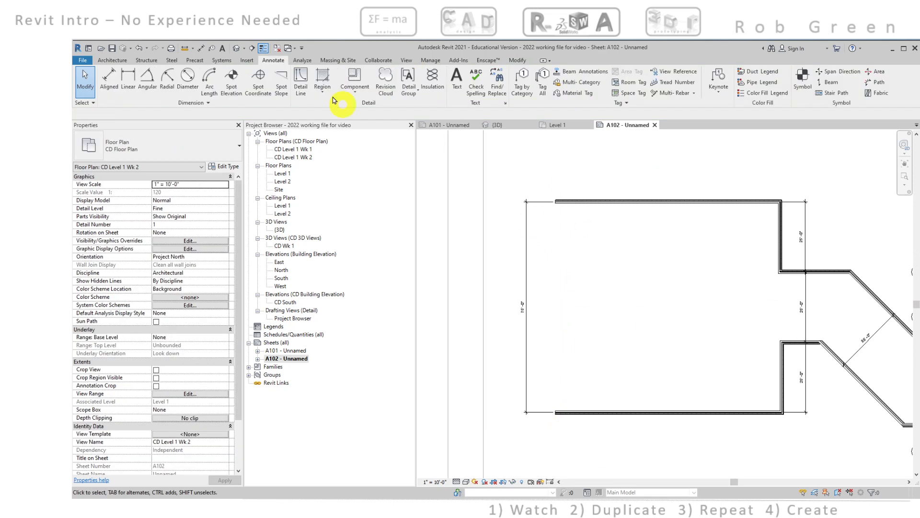
Draw a 25'-0" Exterior - Brick and CMU on MTL. Stud wall south from the north wall's west end, flipping its orientation and using Core Face: Exterior
{"action": "left_click", "coordinate": [113, 60]}
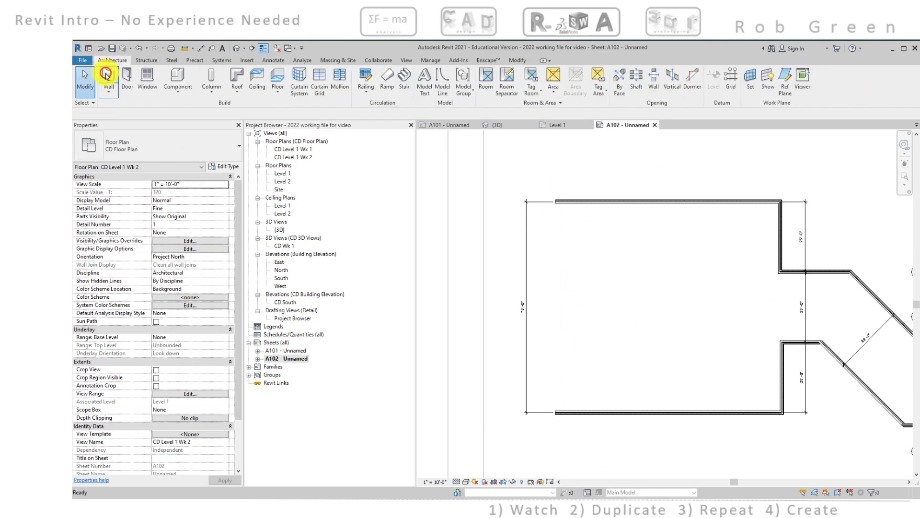
{"action": "left_click", "coordinate": [107, 77]}
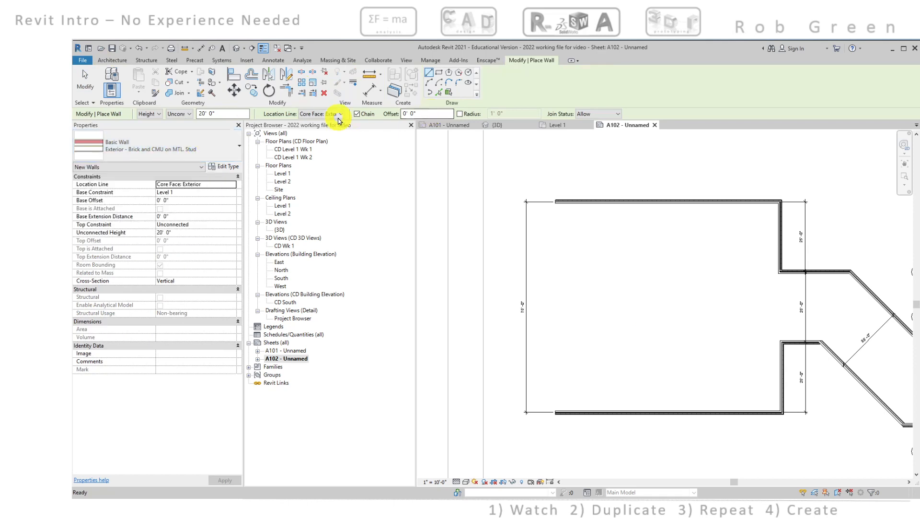
{"action": "scroll", "coordinate": [550, 212], "scroll_direction": "up", "scroll_amount": 2}
{"action": "scroll", "coordinate": [550, 212], "scroll_direction": "up", "scroll_amount": 10}
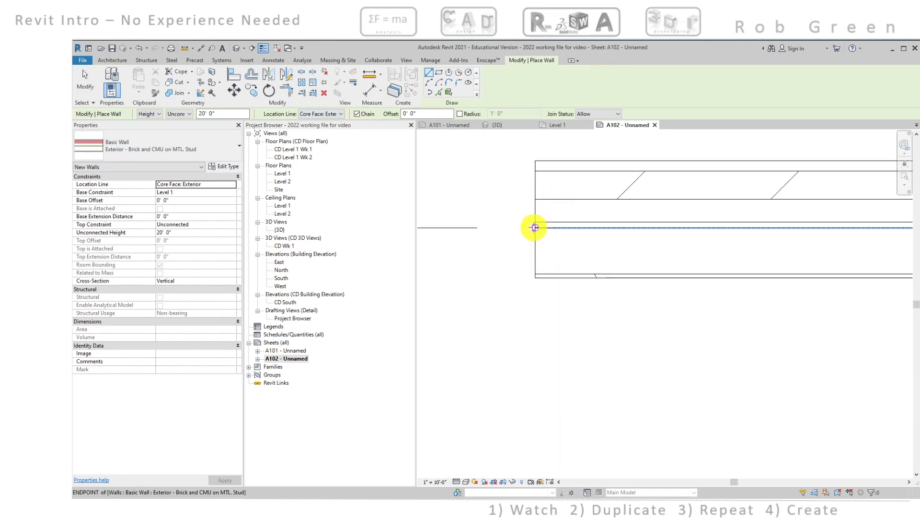
{"action": "left_click", "coordinate": [535, 227]}
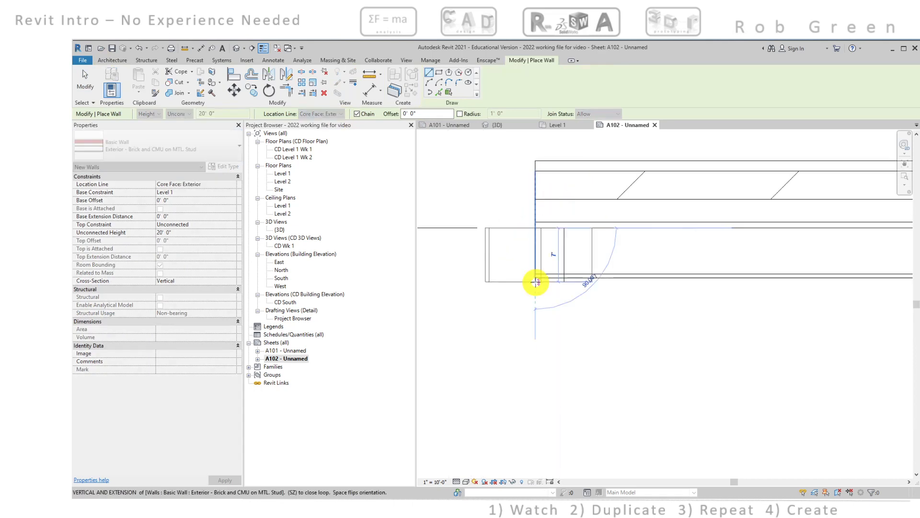
{"action": "scroll", "coordinate": [533, 281], "scroll_direction": "down", "scroll_amount": 3}
{"action": "scroll", "coordinate": [537, 305], "scroll_direction": "down", "scroll_amount": 1}
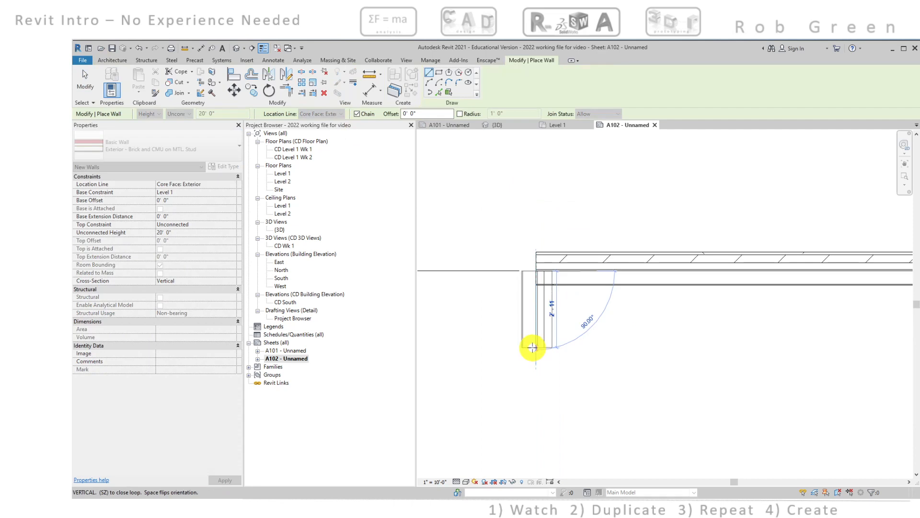
{"action": "key", "text": "space"}
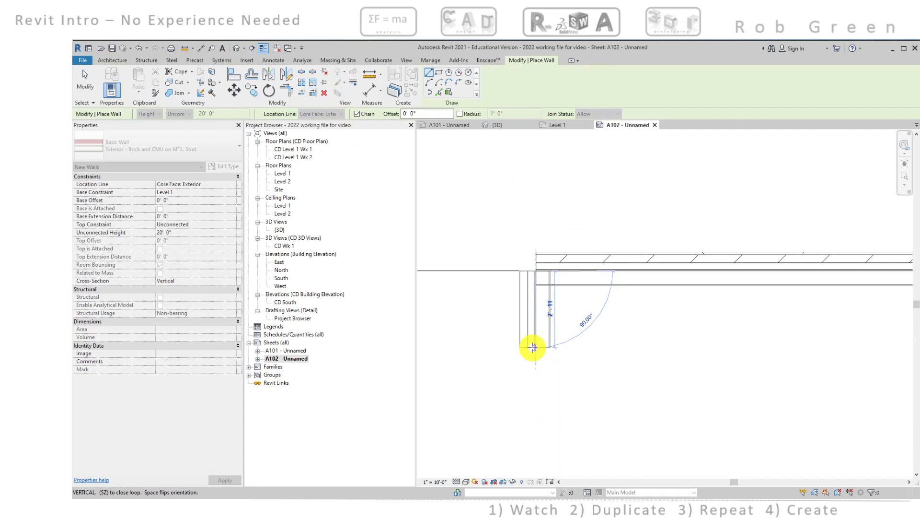
{"action": "scroll", "coordinate": [533, 347], "scroll_direction": "down", "scroll_amount": 5}
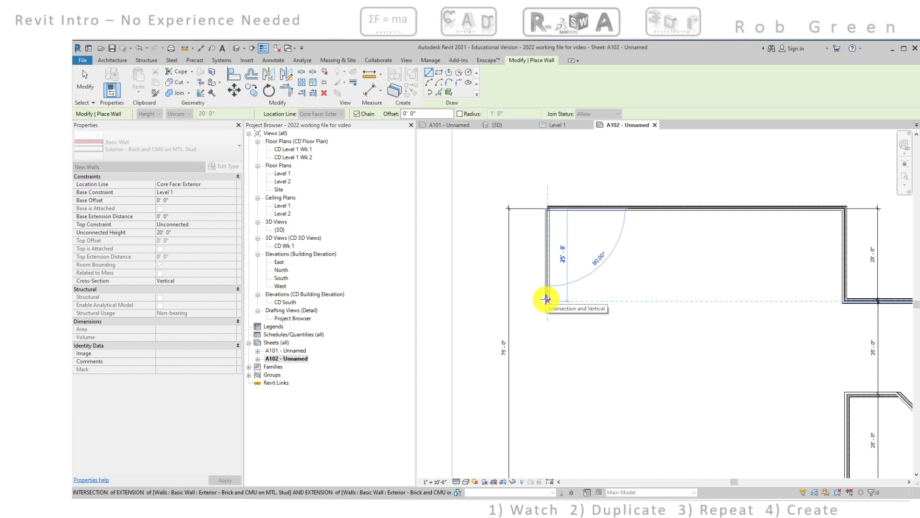
{"action": "left_click", "coordinate": [546, 299]}
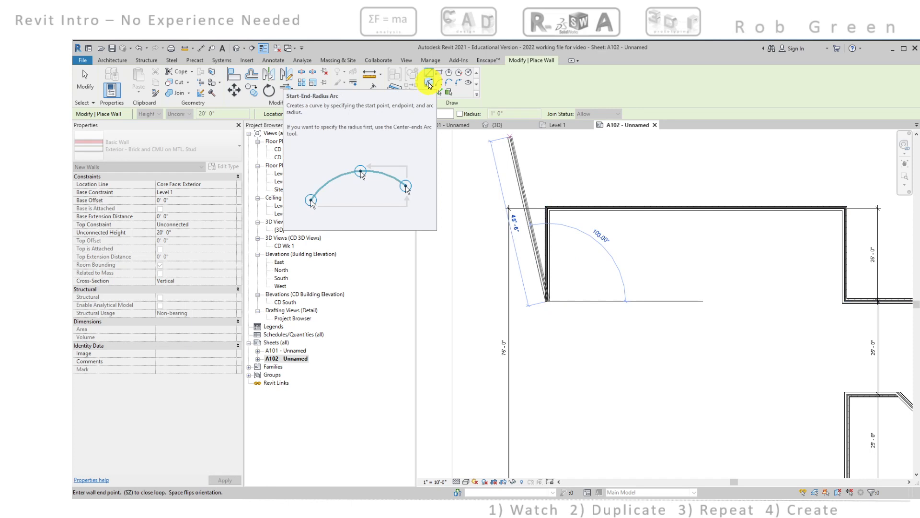
Continue with a Start-End-Radius Arc wall ending 25'-0" further south, curving into the room as a semicircle of about 12'-6" radius
{"action": "left_click", "coordinate": [429, 84]}
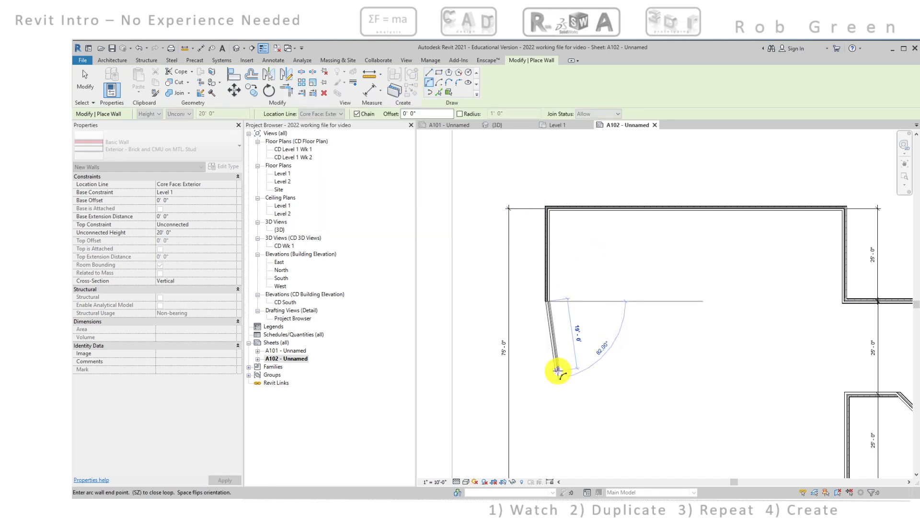
{"action": "scroll", "coordinate": [558, 370], "scroll_direction": "down", "scroll_amount": 1}
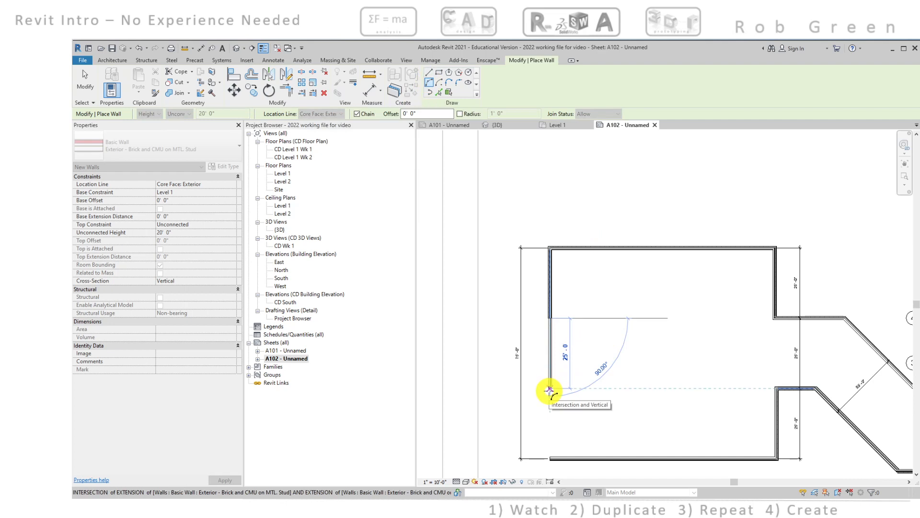
{"action": "left_click", "coordinate": [549, 389]}
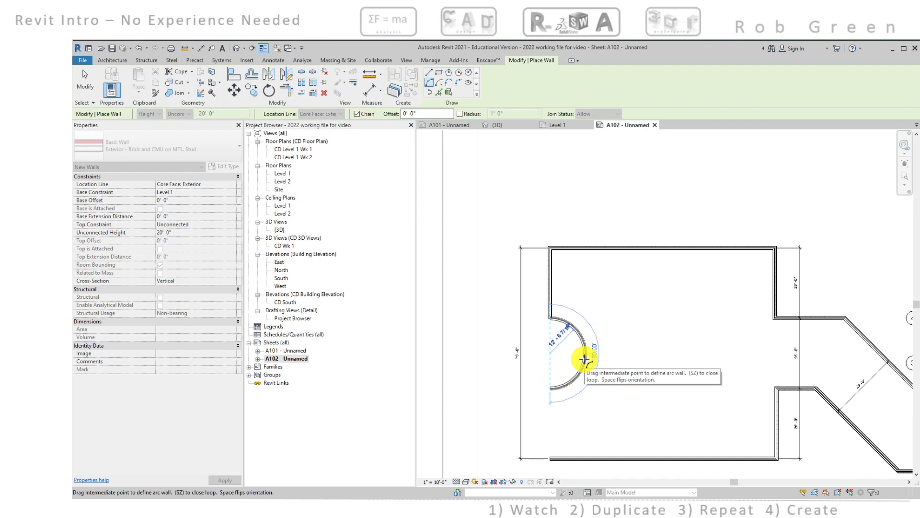
{"action": "scroll", "coordinate": [584, 359], "scroll_direction": "up", "scroll_amount": 3}
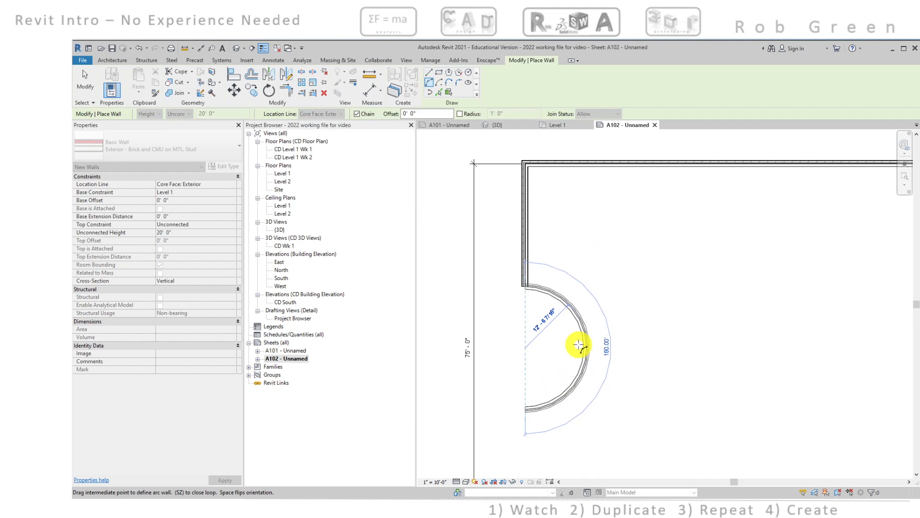
{"action": "left_click", "coordinate": [579, 345]}
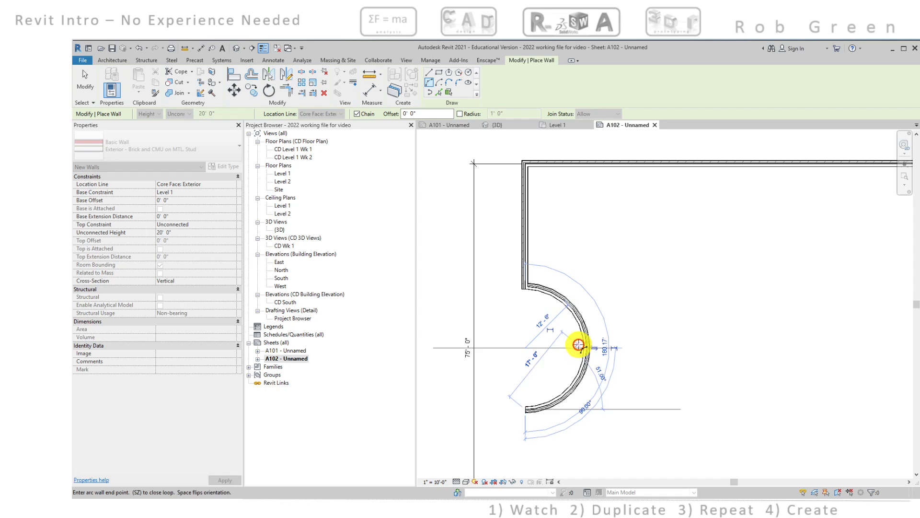
Draw a straight wall from the arc's lower end to the stud-face endpoint of the south wall, closing the room
{"action": "scroll", "coordinate": [578, 346], "scroll_direction": "down", "scroll_amount": 2}
{"action": "middle_click_drag", "start_coordinate": [577, 347], "coordinate": [601, 283]}
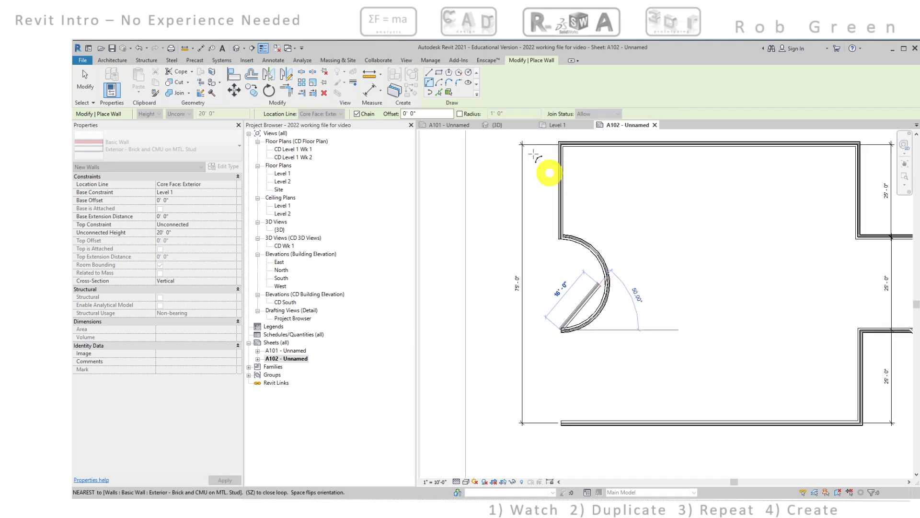
{"action": "left_click", "coordinate": [428, 74]}
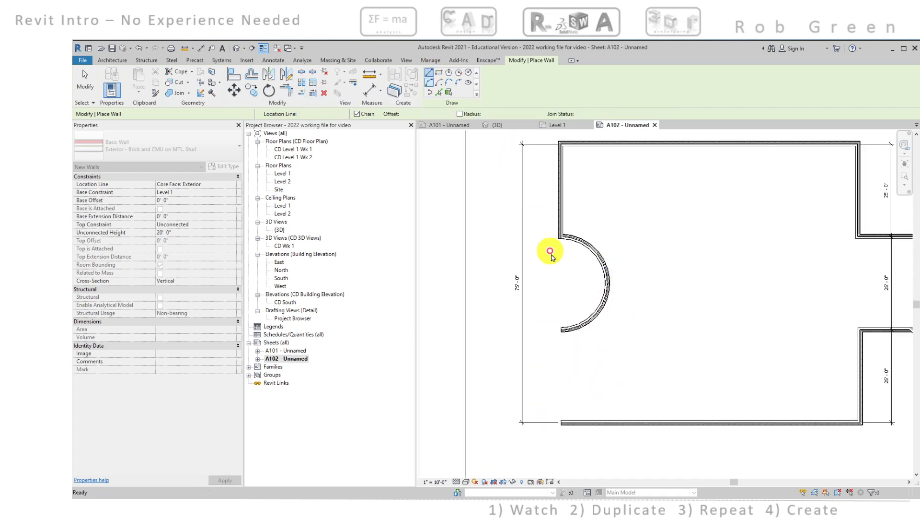
{"action": "scroll", "coordinate": [564, 417], "scroll_direction": "up", "scroll_amount": 6}
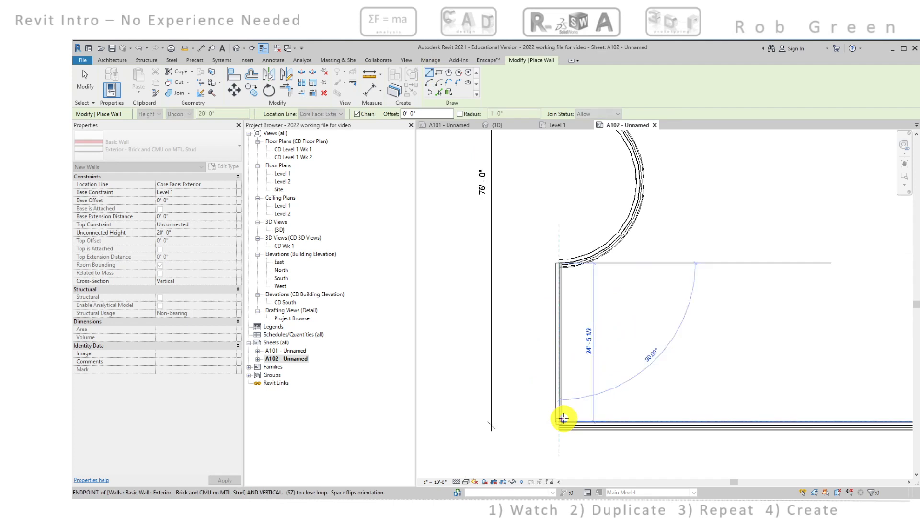
{"action": "middle_click_drag", "start_coordinate": [585, 344], "coordinate": [584, 298]}
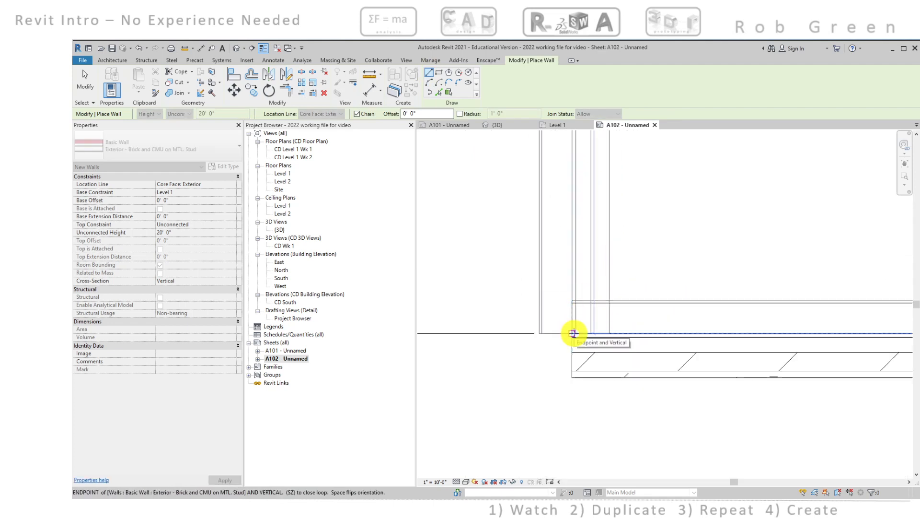
{"action": "left_click", "coordinate": [574, 333]}
{"action": "left_click", "coordinate": [574, 334]}
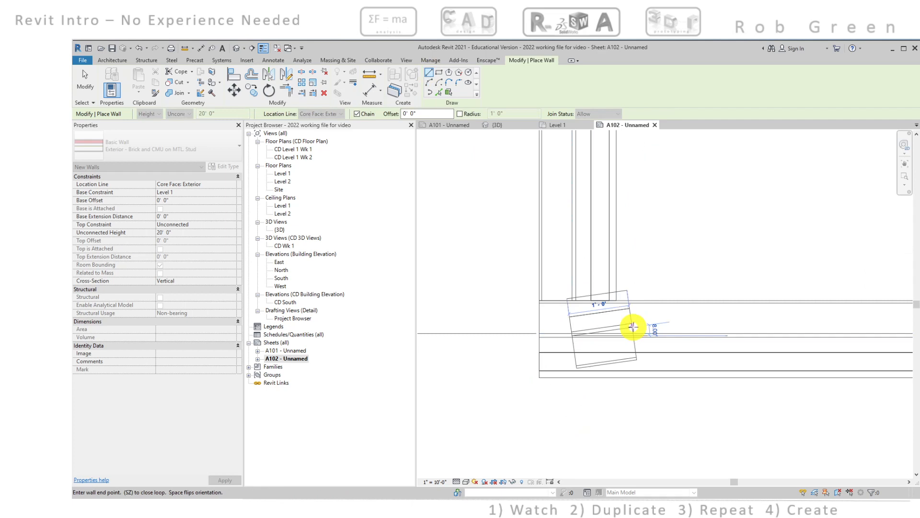
{"action": "key", "text": "Escape"}
{"action": "scroll", "coordinate": [708, 263], "scroll_direction": "down", "scroll_amount": 4}
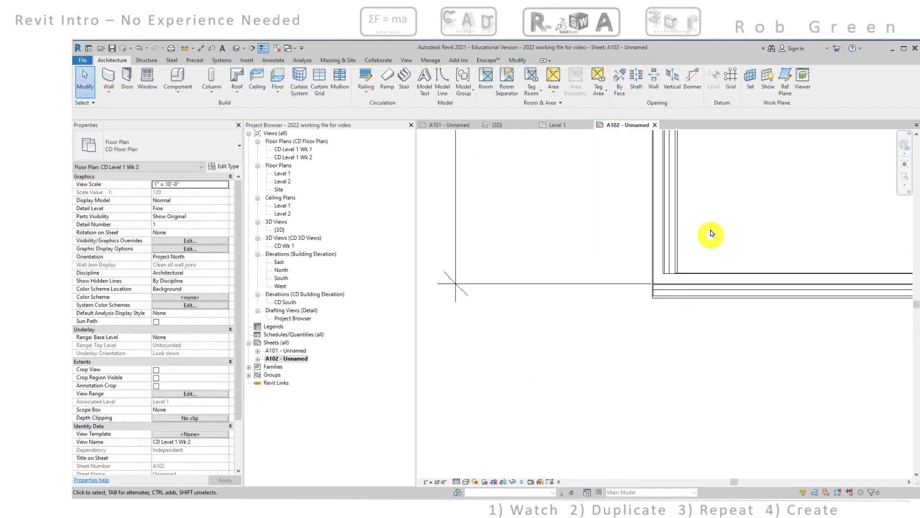
Flip the orientation of the straight wall between the arc and the south wall
{"action": "middle_click_drag", "start_coordinate": [712, 207], "coordinate": [630, 409]}
{"action": "scroll", "coordinate": [656, 326], "scroll_direction": "down", "scroll_amount": 2}
{"action": "scroll", "coordinate": [656, 326], "scroll_direction": "down", "scroll_amount": 2}
{"action": "middle_click_drag", "start_coordinate": [664, 267], "coordinate": [615, 409]}
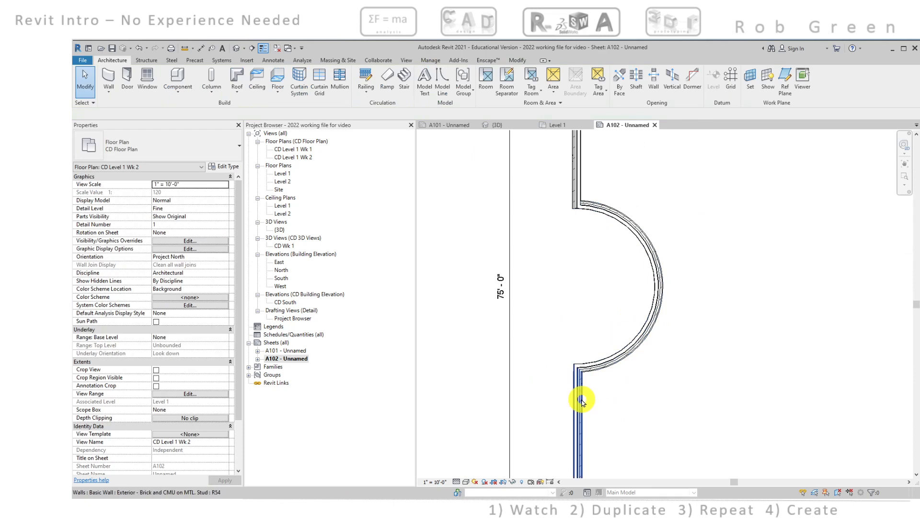
{"action": "middle_click_drag", "start_coordinate": [643, 384], "coordinate": [694, 258]}
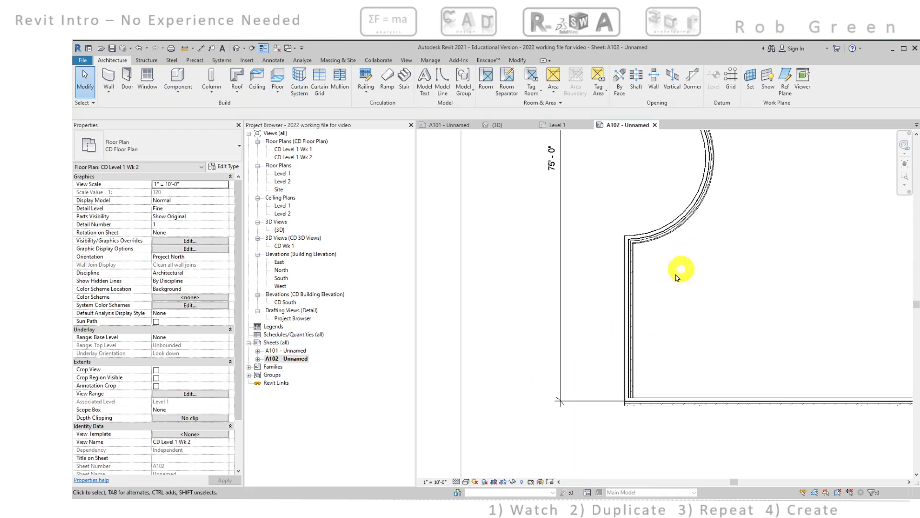
{"action": "left_click", "coordinate": [629, 304]}
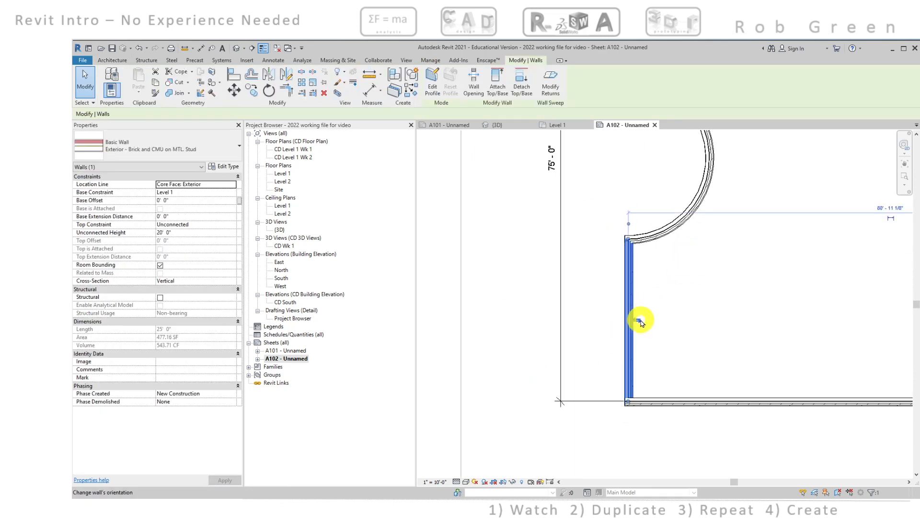
{"action": "left_click", "coordinate": [641, 322]}
Flip the orientation of the semicircular wall on the room's west side
{"action": "middle_click_drag", "start_coordinate": [727, 269], "coordinate": [671, 388]}
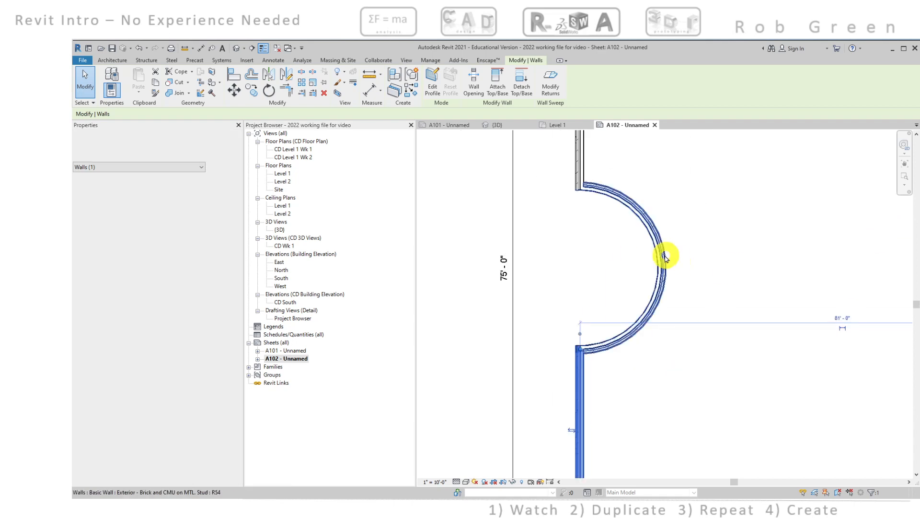
{"action": "left_click", "coordinate": [664, 258]}
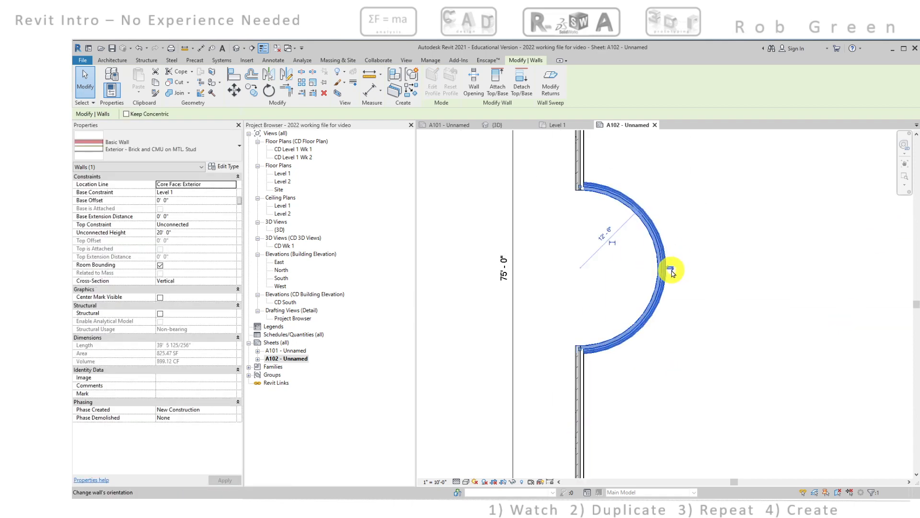
{"action": "left_click", "coordinate": [671, 269]}
{"action": "left_click", "coordinate": [701, 318]}
{"action": "scroll", "coordinate": [701, 318], "scroll_direction": "down", "scroll_amount": 2}
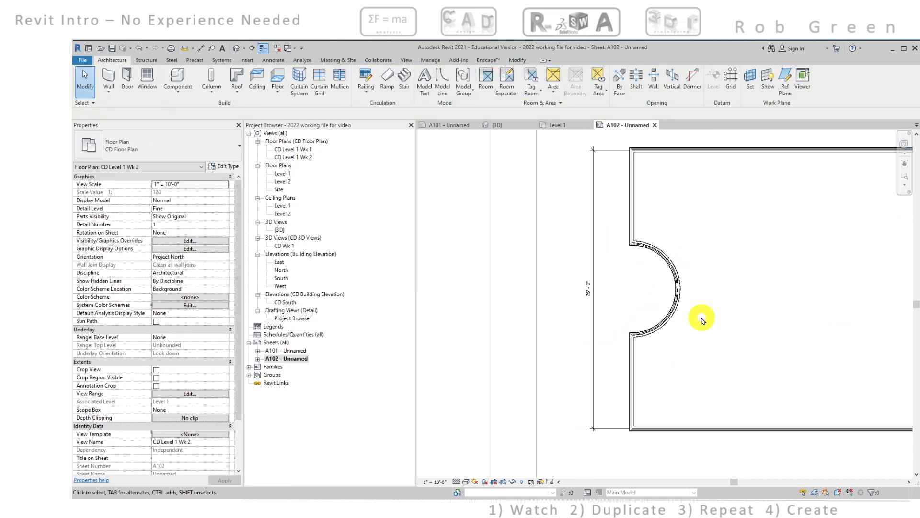
{"action": "middle_click_drag", "start_coordinate": [702, 317], "coordinate": [689, 324]}
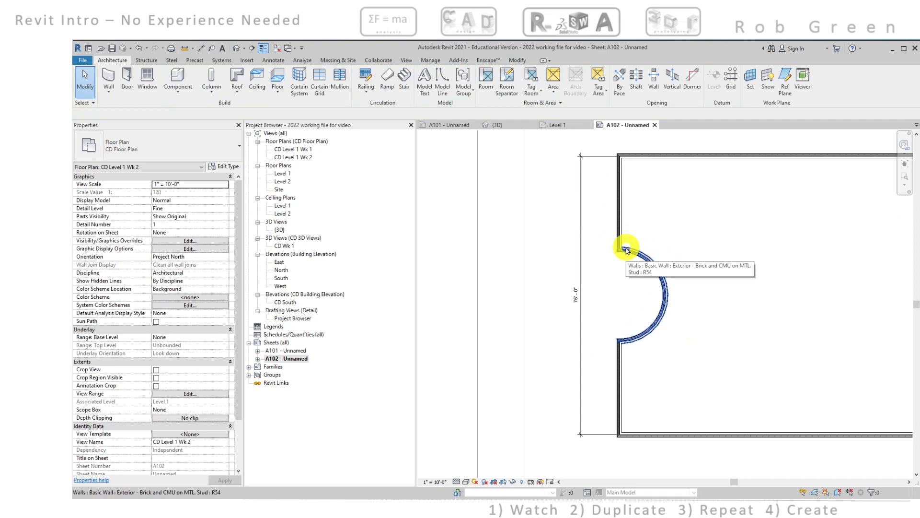
{"action": "scroll", "coordinate": [647, 247], "scroll_direction": "down", "scroll_amount": 3}
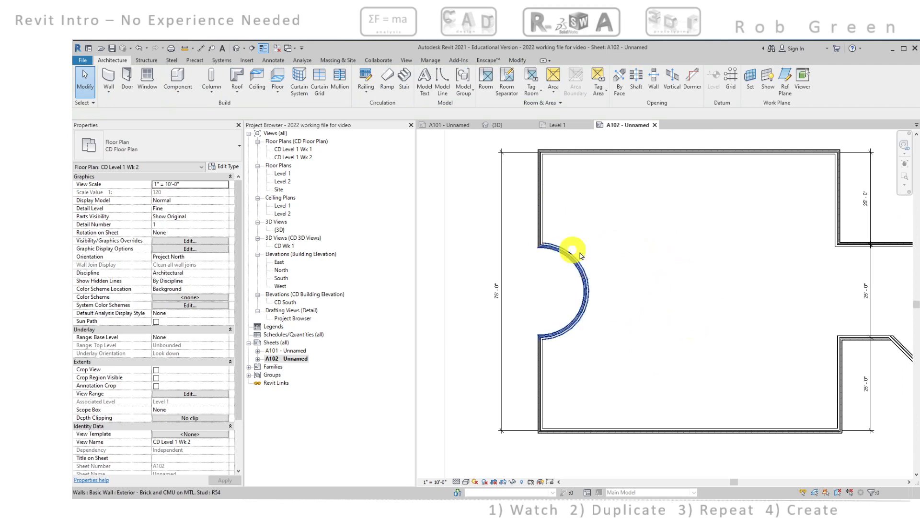
{"action": "scroll", "coordinate": [615, 260], "scroll_direction": "down", "scroll_amount": 2}
{"action": "middle_click_drag", "start_coordinate": [661, 270], "coordinate": [622, 247]}
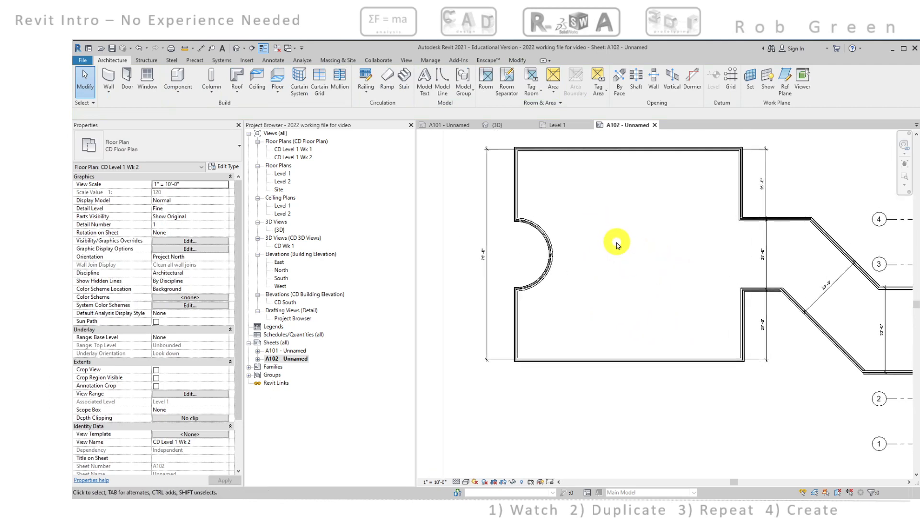
{"action": "scroll", "coordinate": [625, 353], "scroll_direction": "up", "scroll_amount": 2}
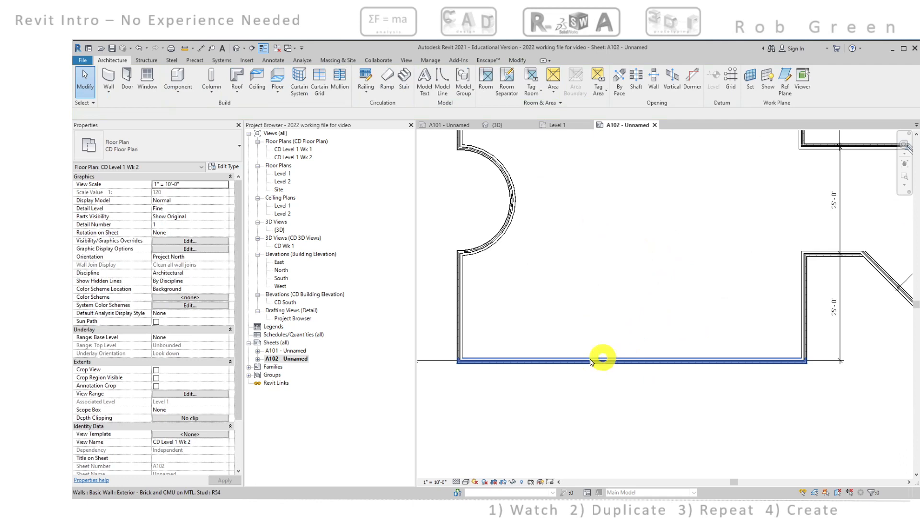